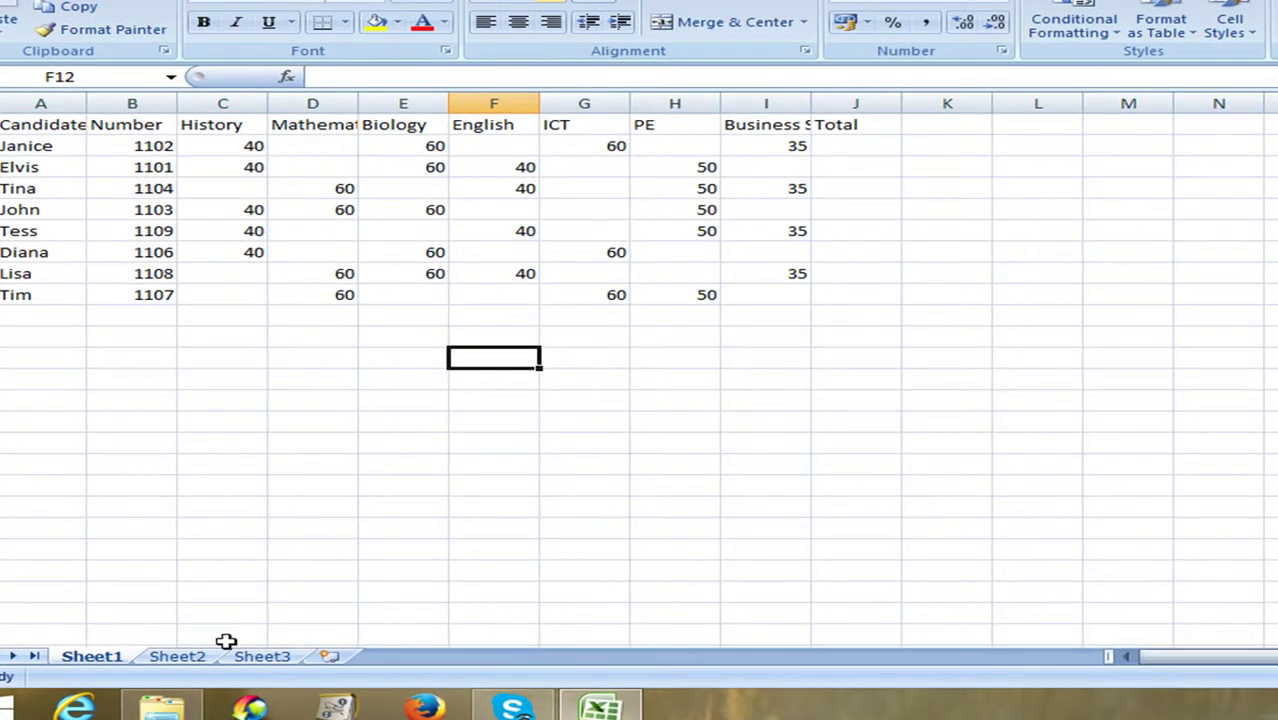
Step: Bring up the Sheet1 tab's options to rename it to Exams
right_click(102, 662)
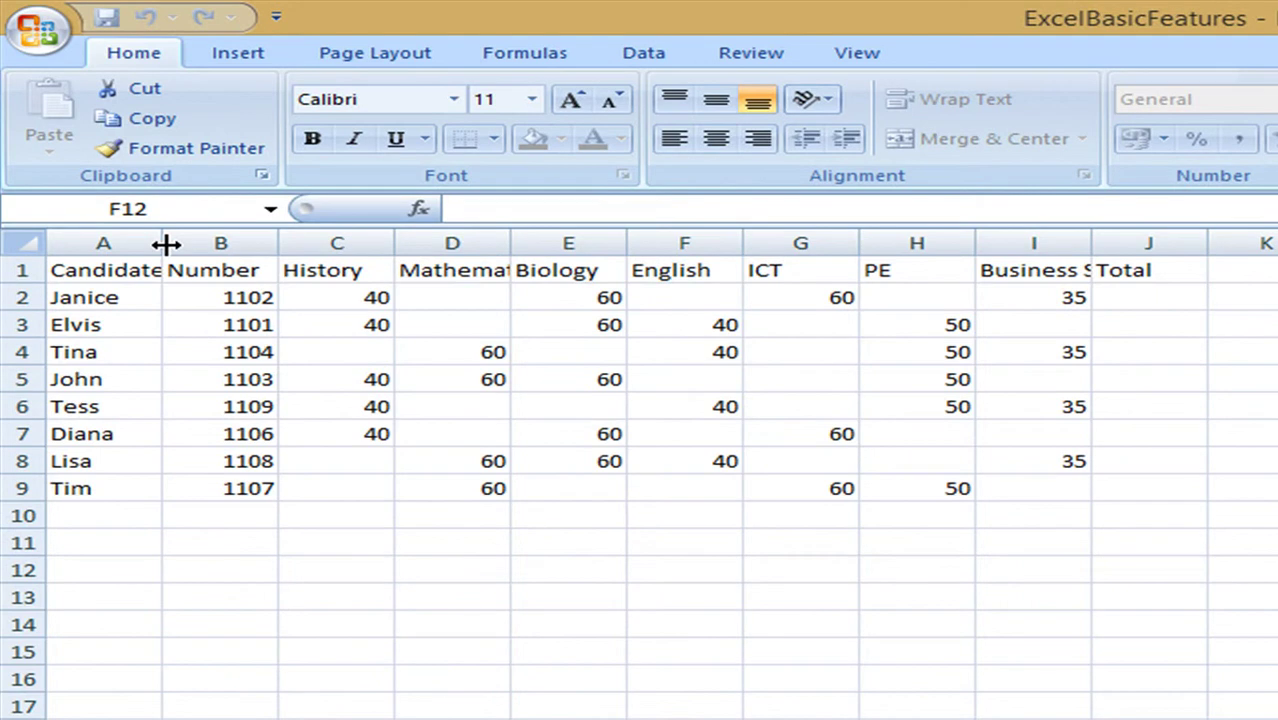
Step: Autofit columns A, D and I to their headings, then narrow the ICT and PE columns
click(166, 243)
double_click(166, 243)
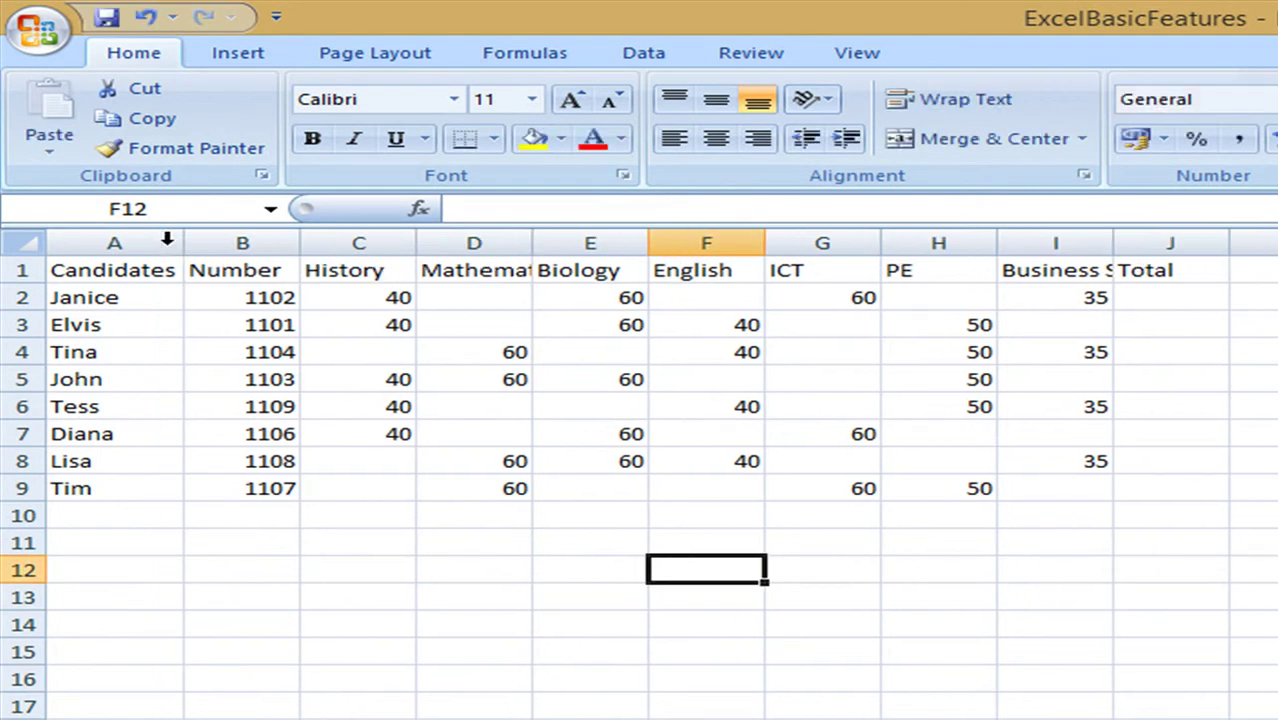
double_click(534, 241)
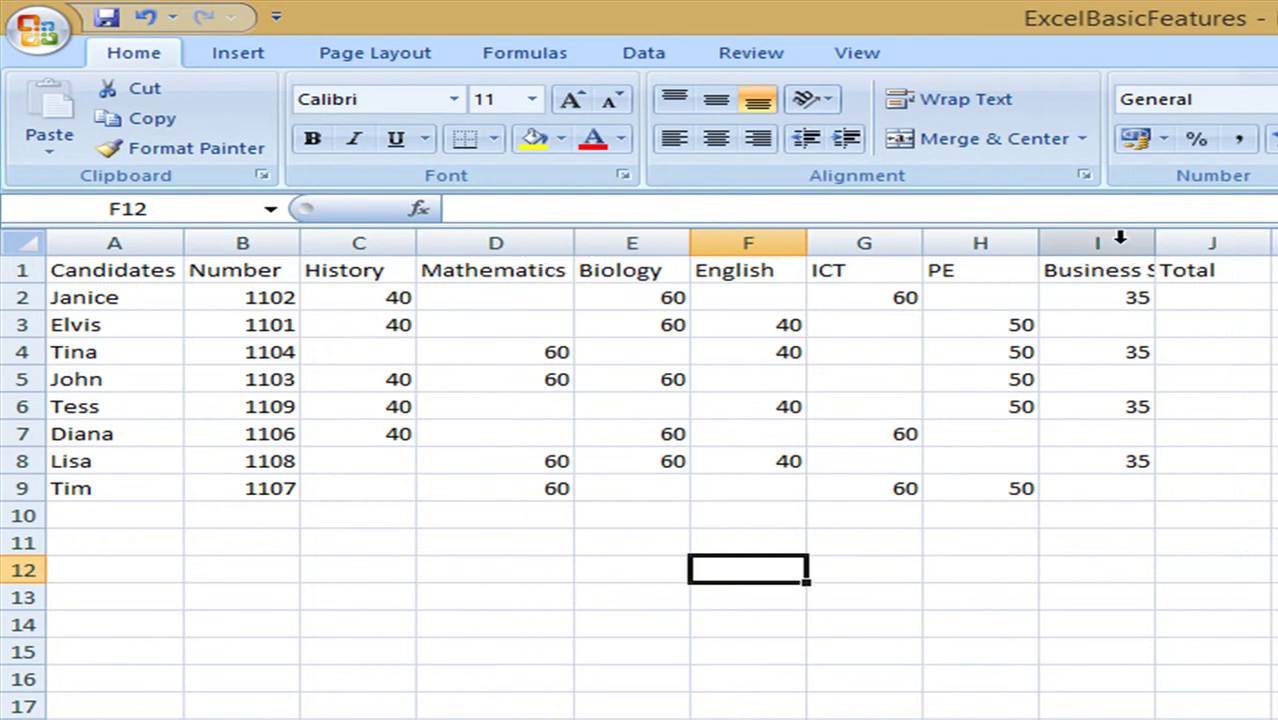
double_click(1157, 243)
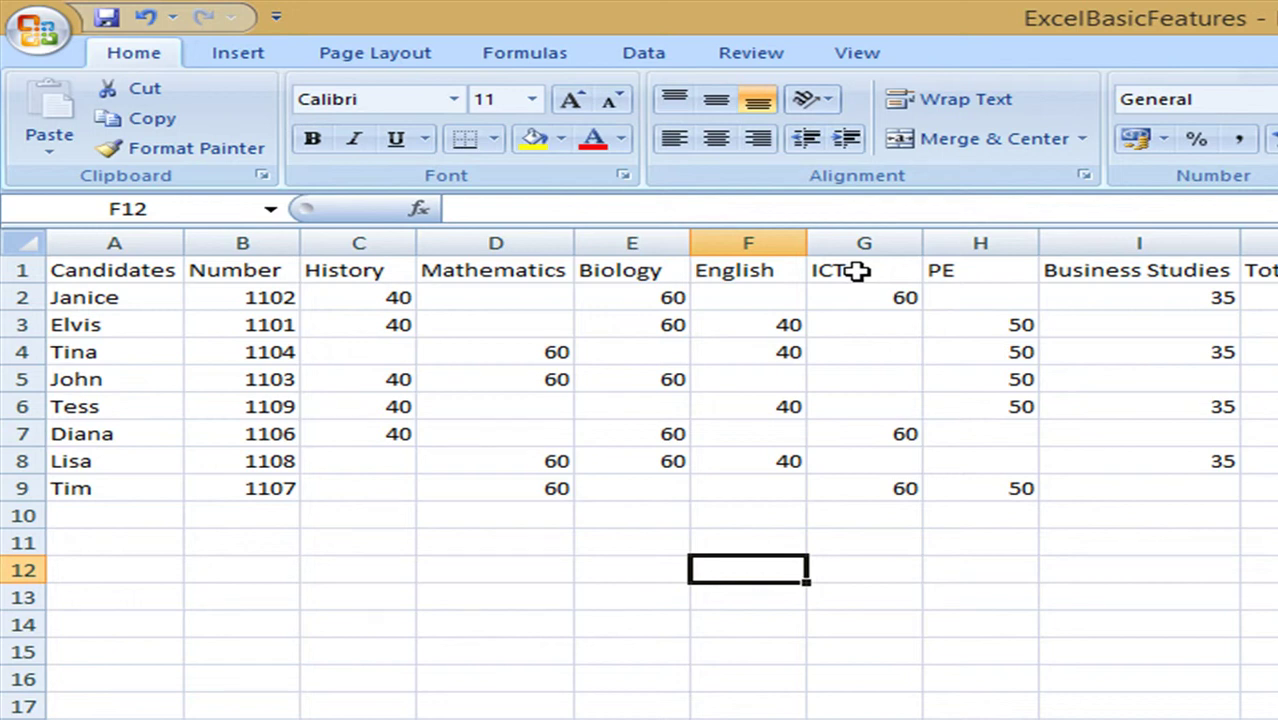
drag(919, 244, 869, 239)
drag(981, 240, 936, 242)
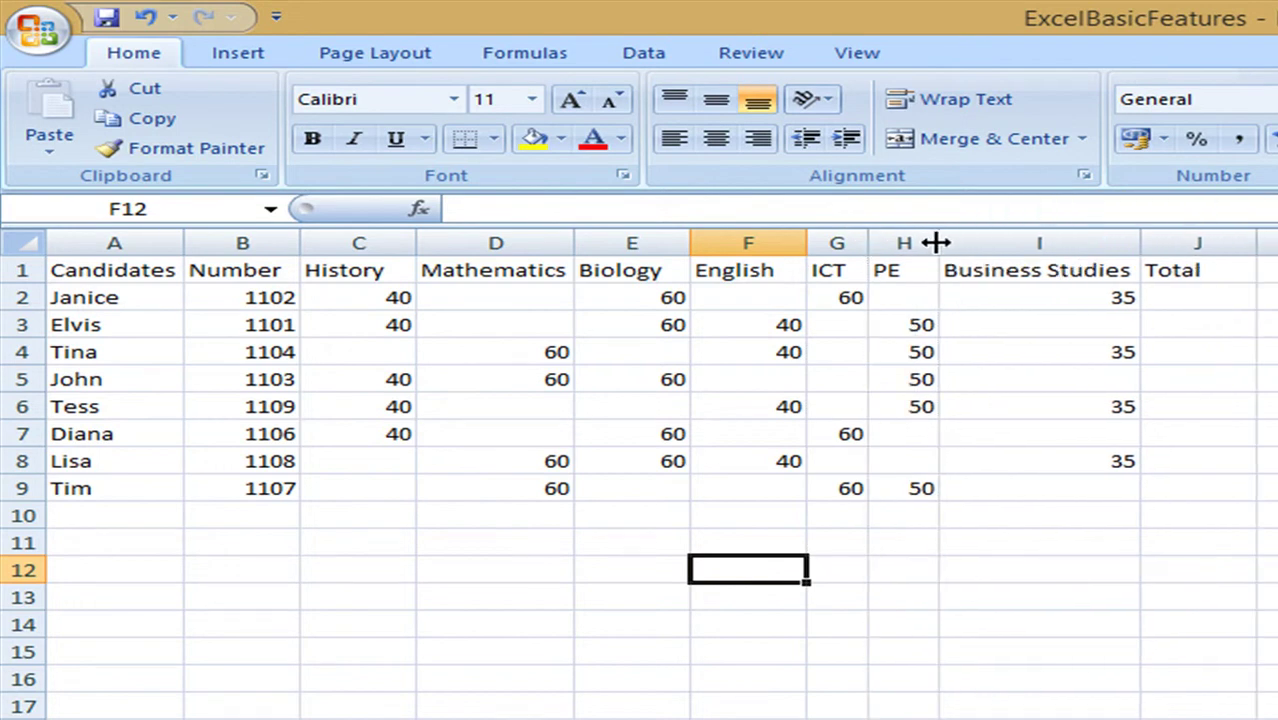
Step: Change the I1 heading to BS and autofit the BS and Total columns
click(1092, 278)
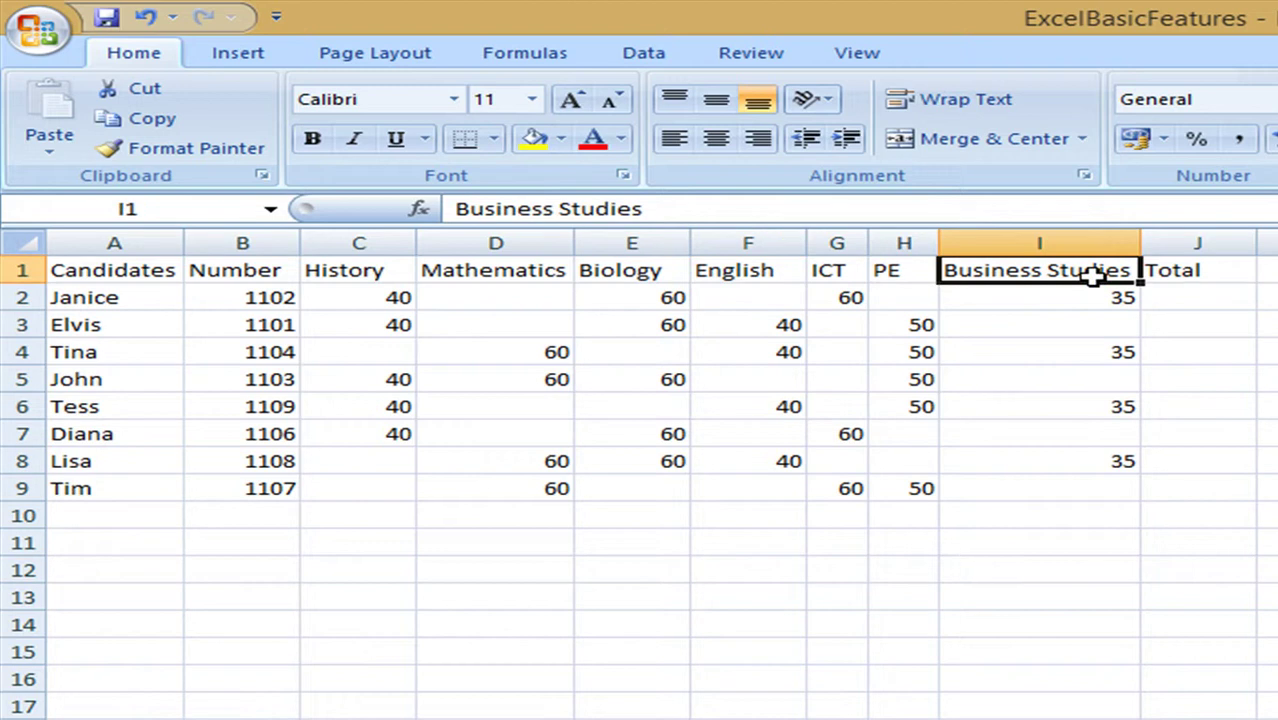
text(BS)
key(Return)
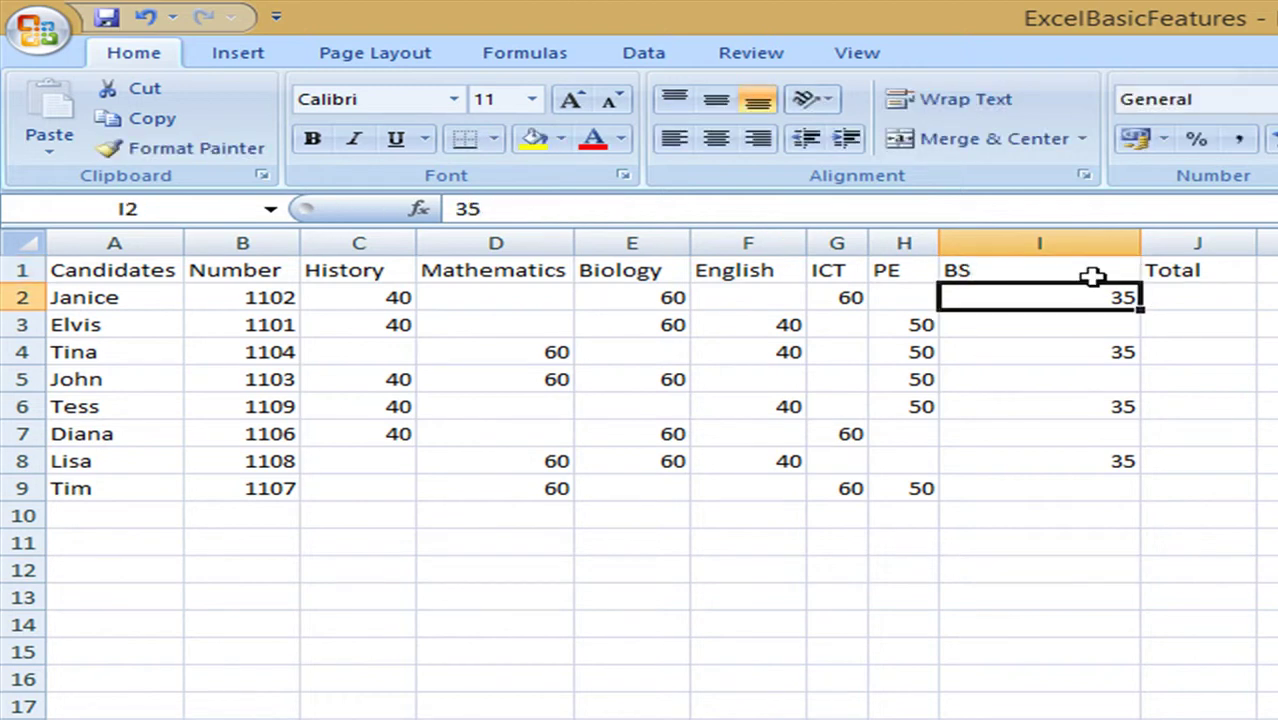
double_click(1143, 242)
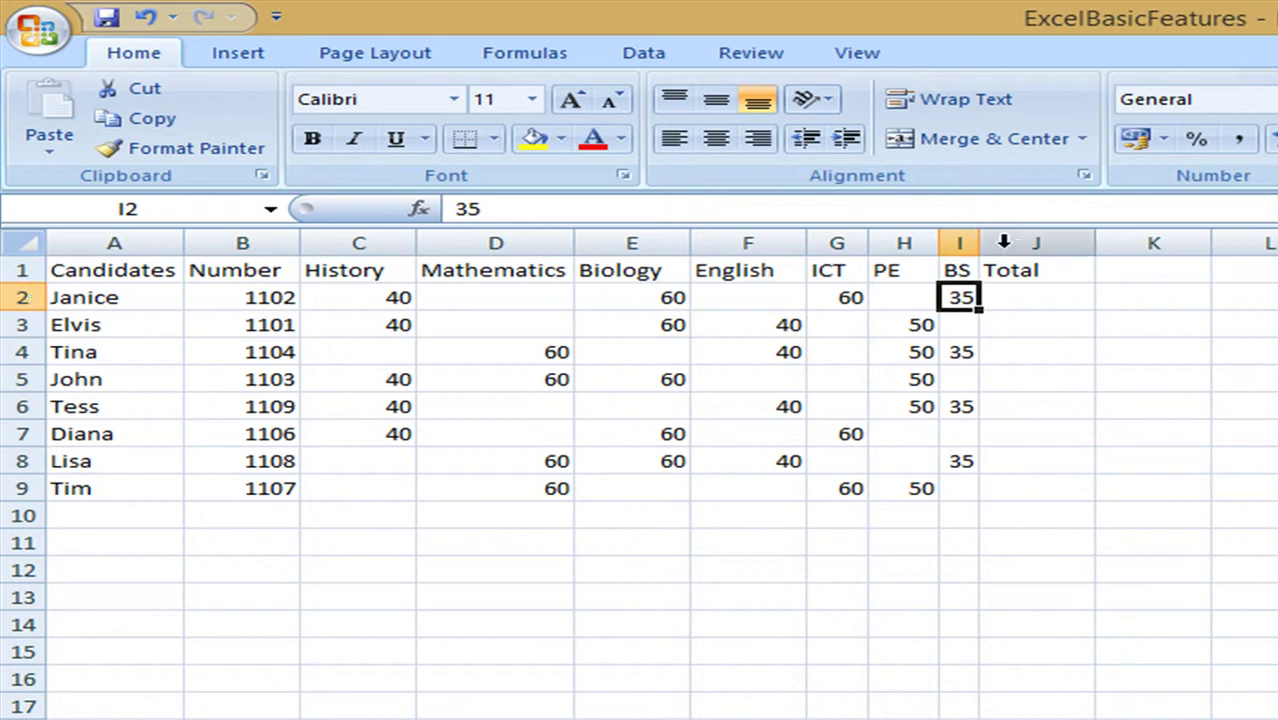
double_click(1095, 243)
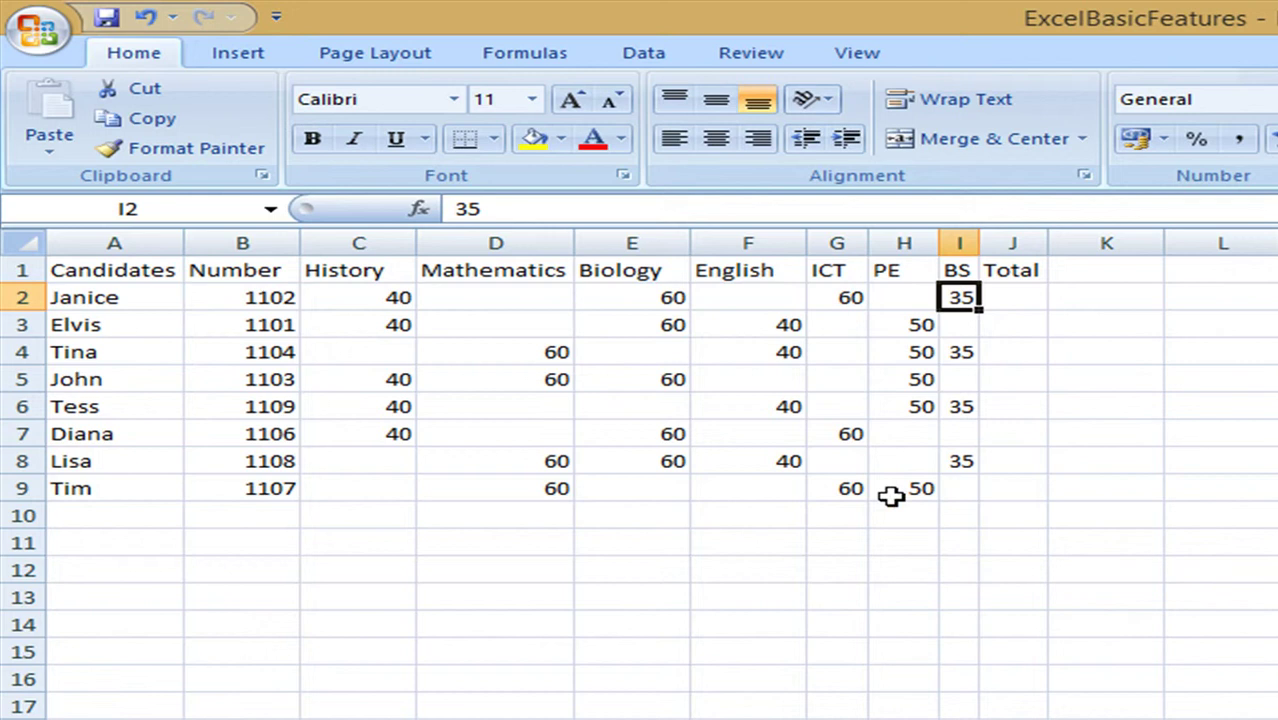
Step: Make the heading row bold in the Verdana font
click(8, 270)
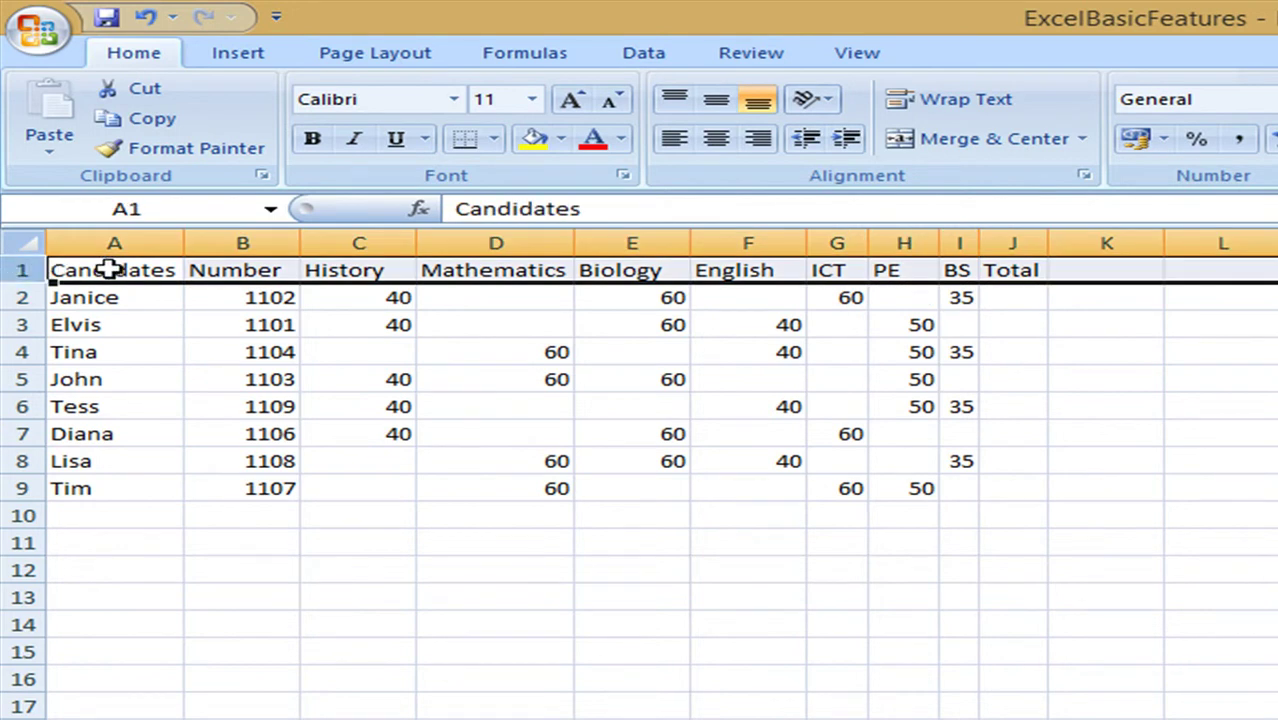
click(313, 141)
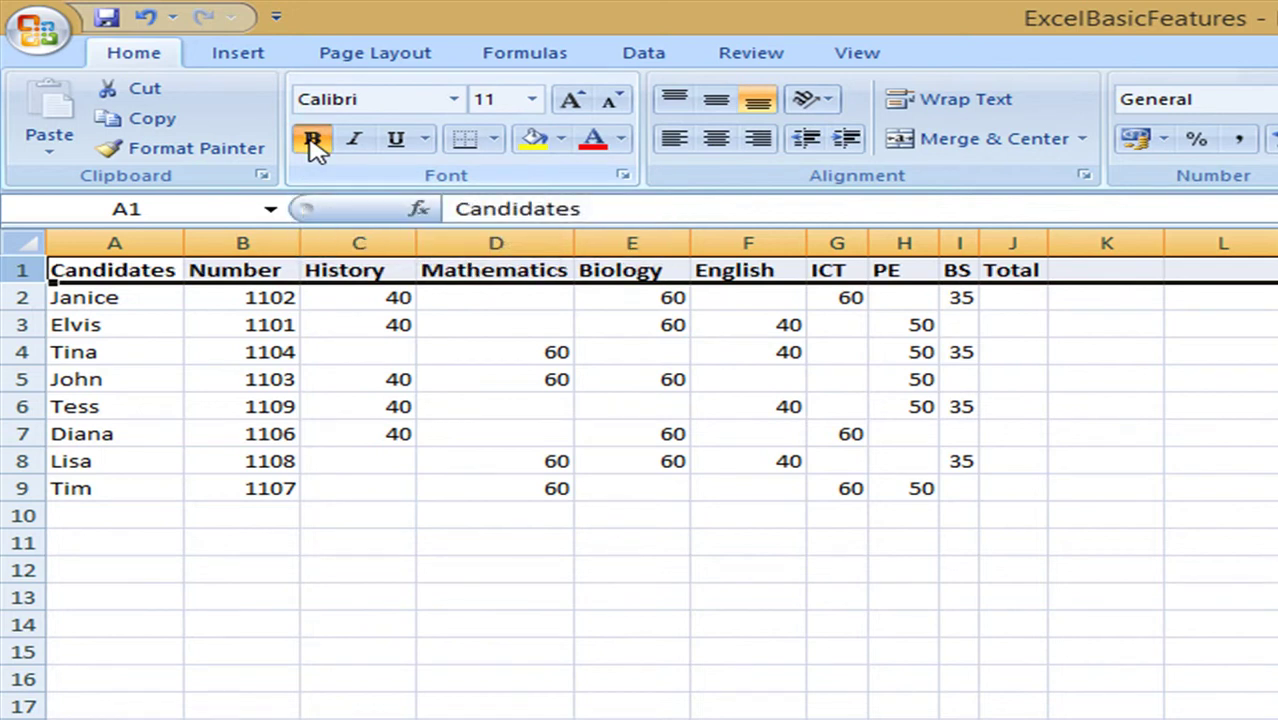
click(456, 101)
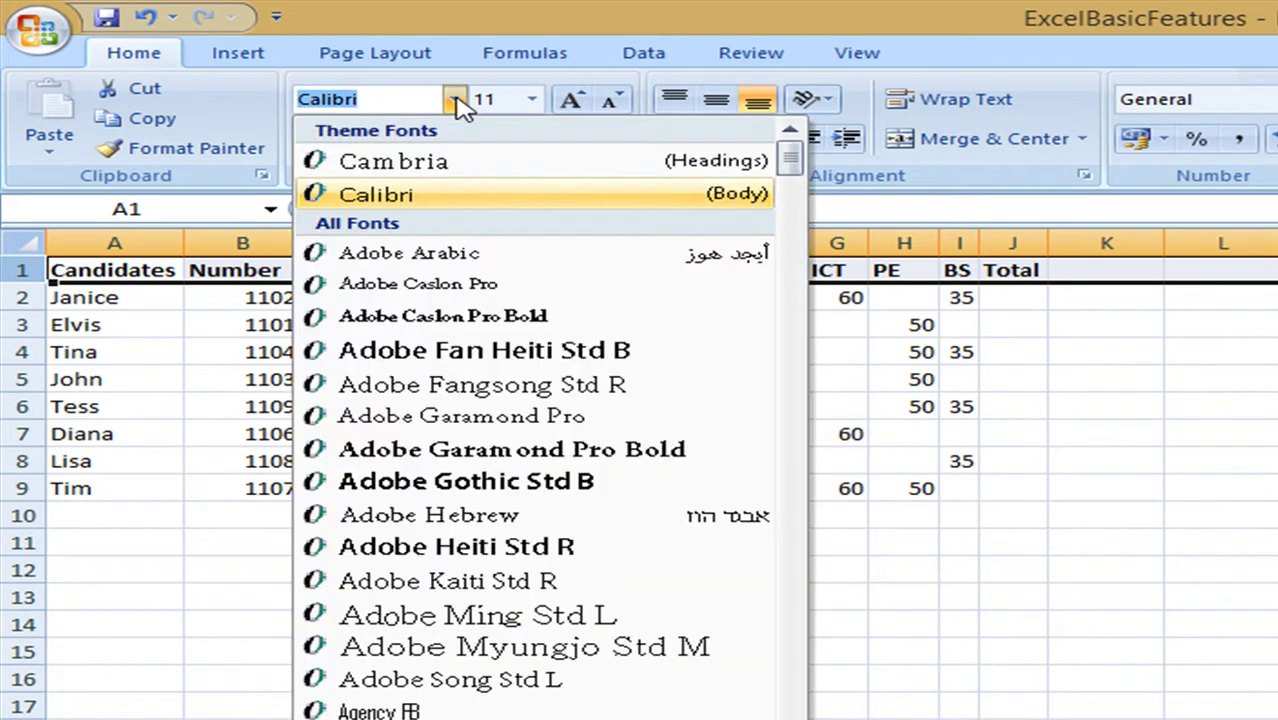
text(Ar)
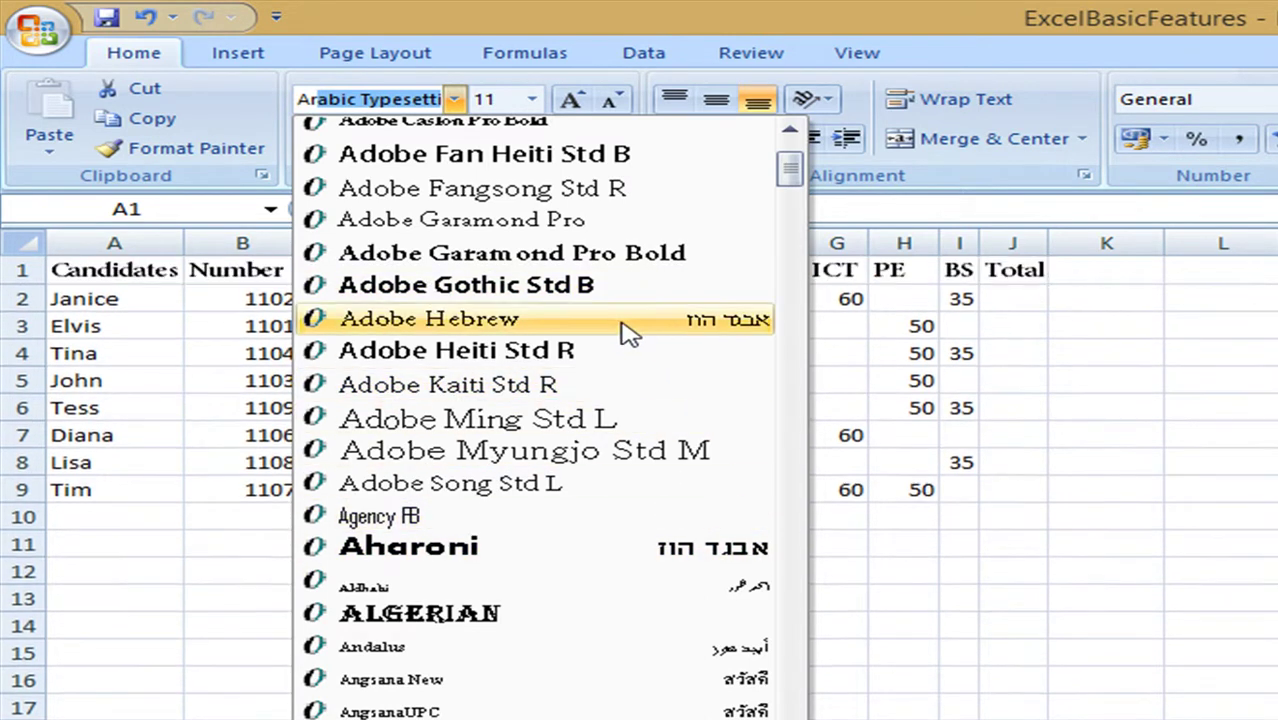
key(BackSpace)
key(BackSpace)
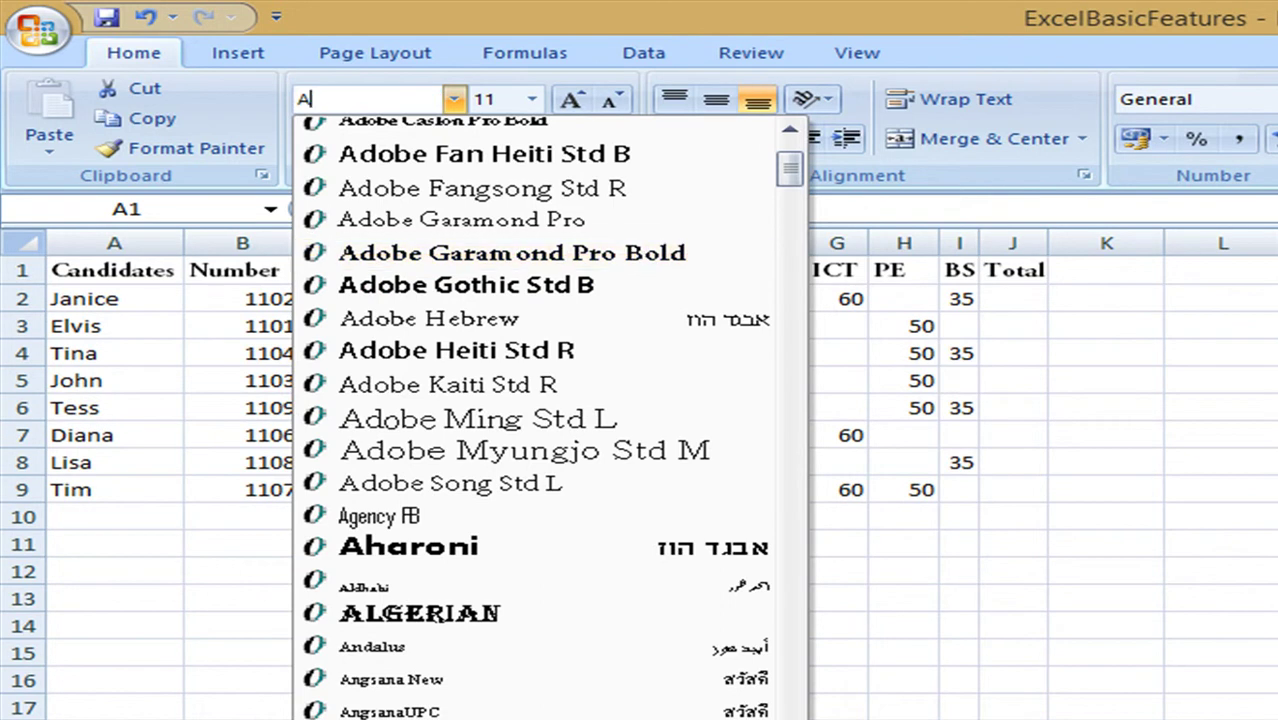
text(Verdana)
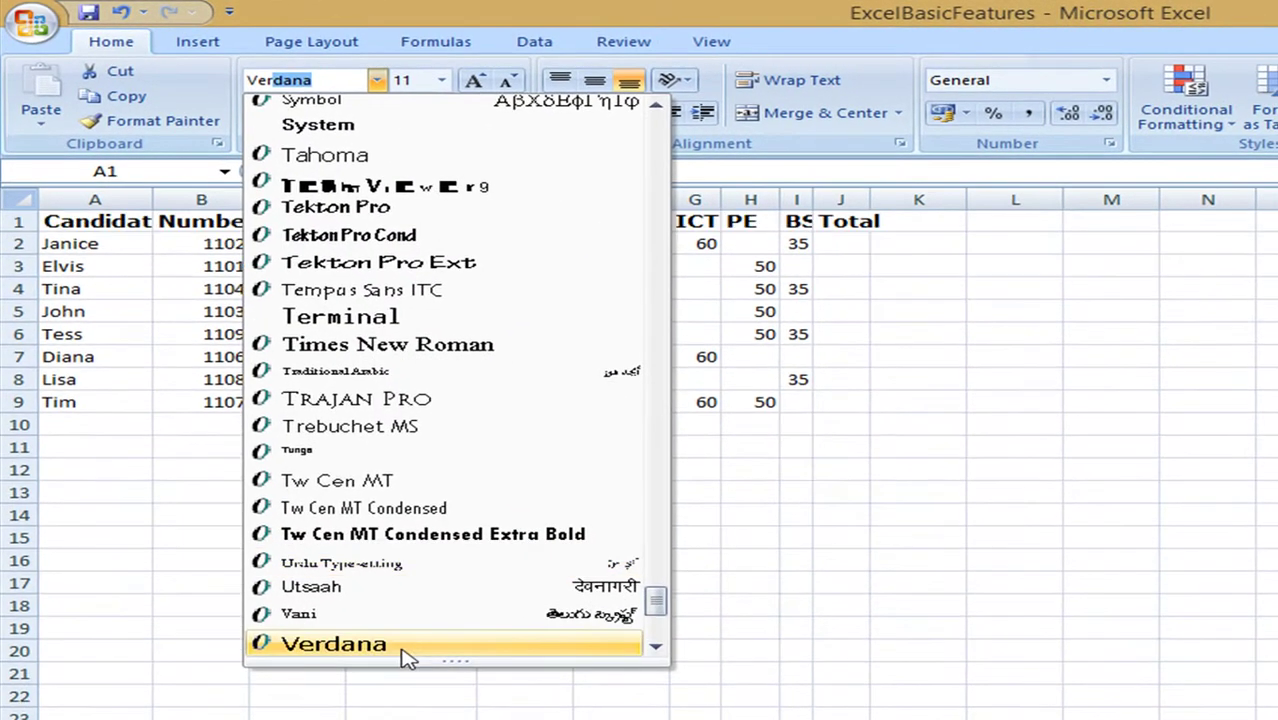
click(398, 645)
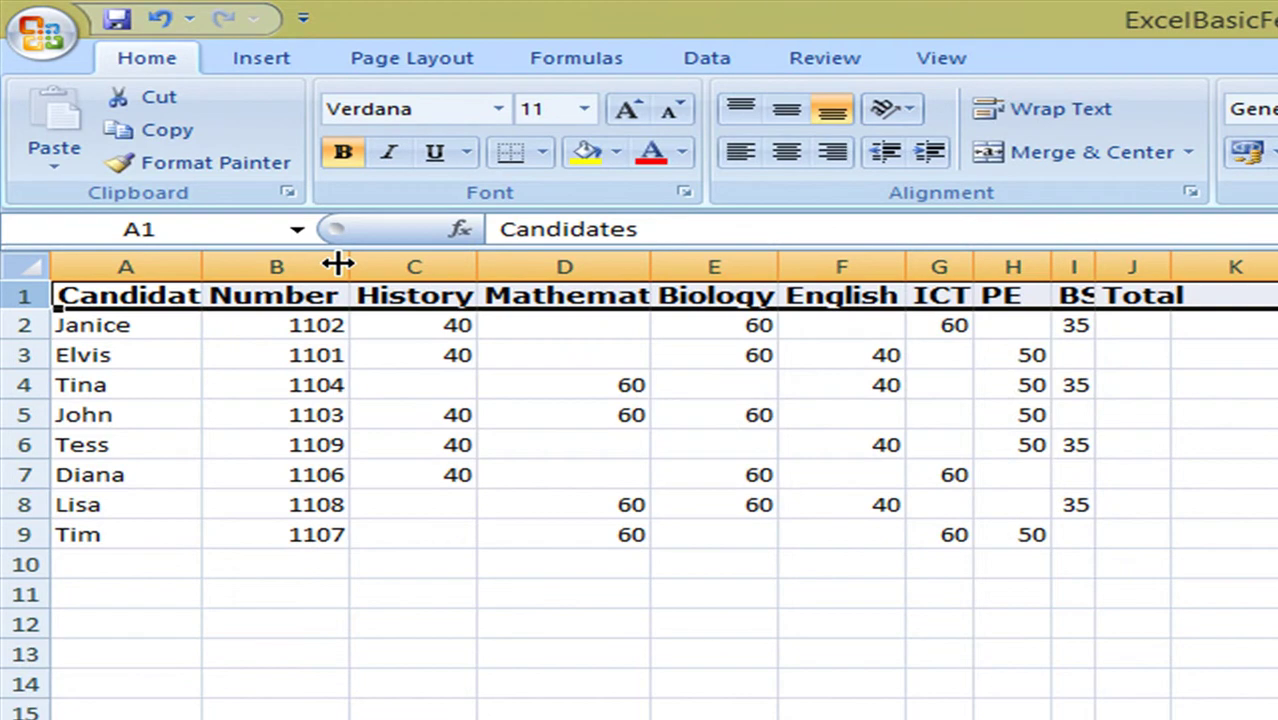
Step: Refit columns A, D and I to the Candidates, Mathematics and BS headings
double_click(203, 265)
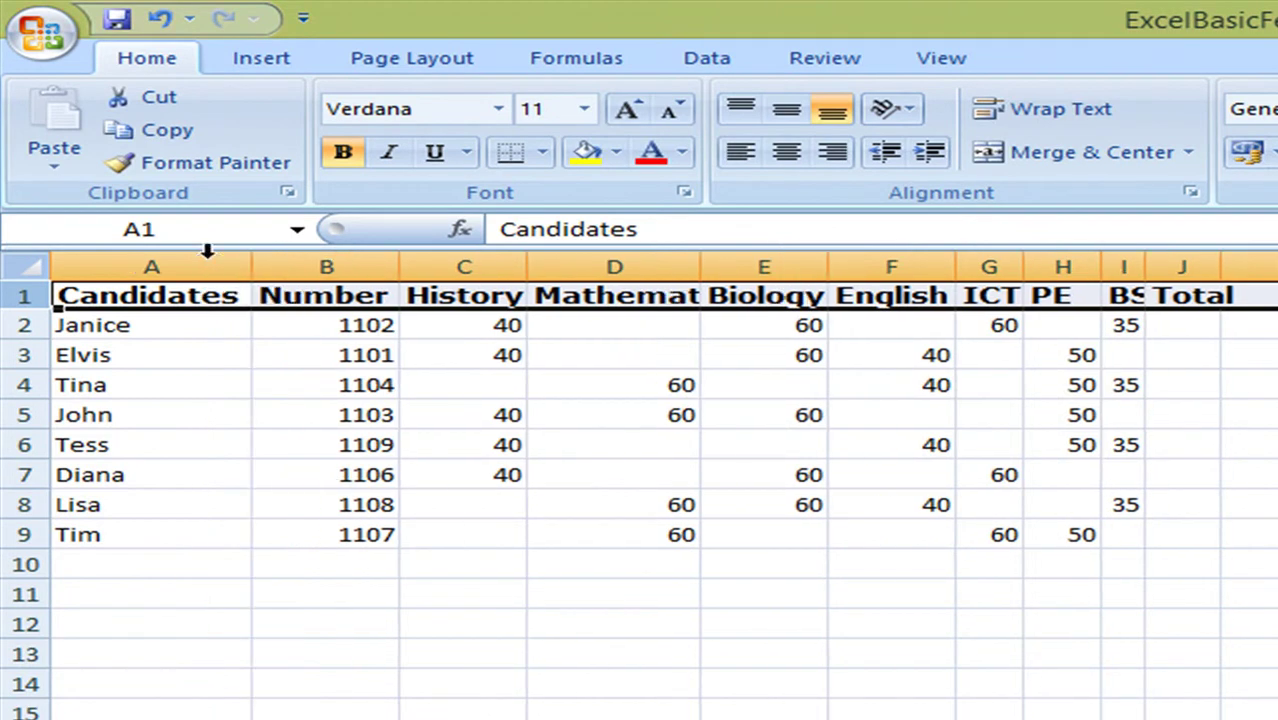
double_click(698, 262)
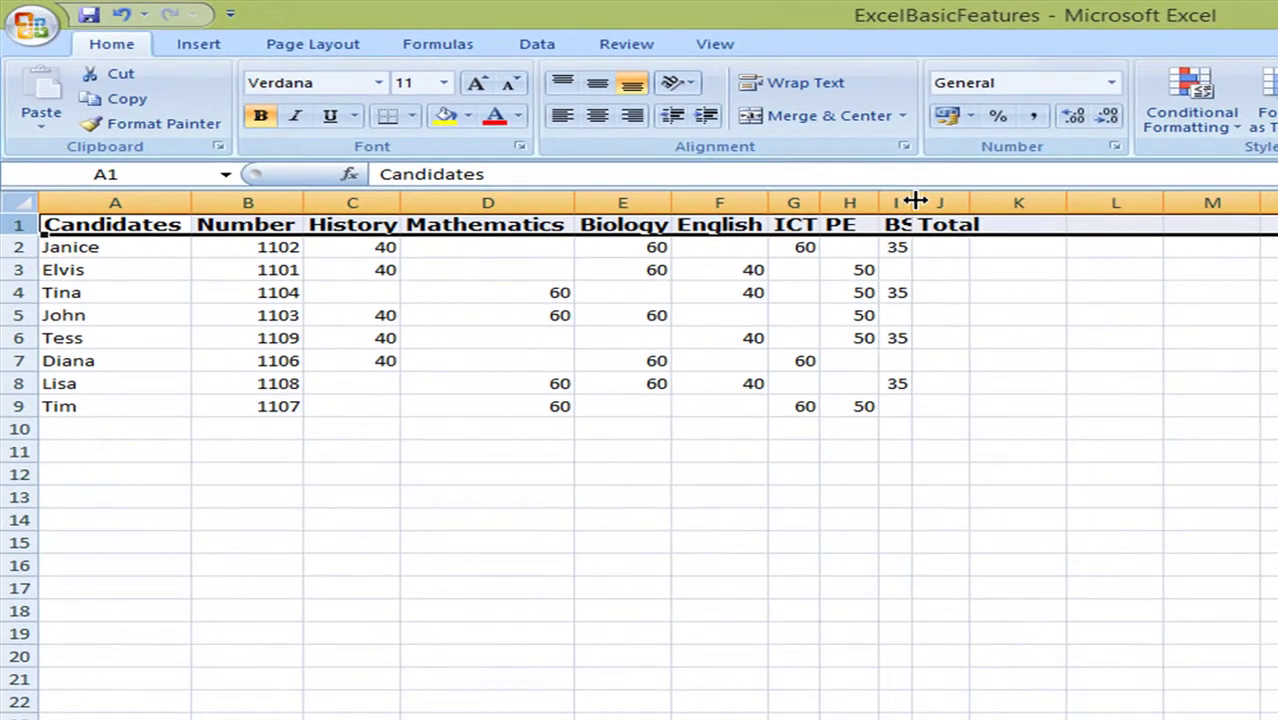
double_click(962, 212)
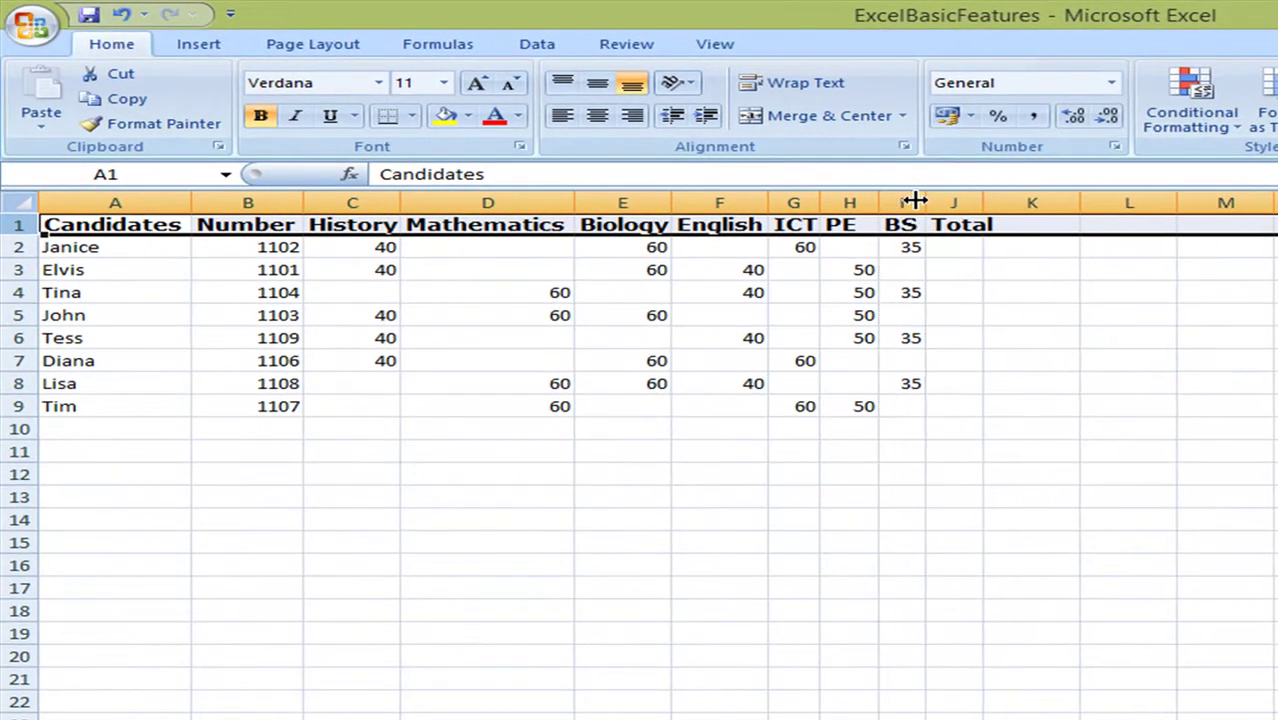
Step: Rotate the heading row text to a 45-degree orientation
right_click(466, 228)
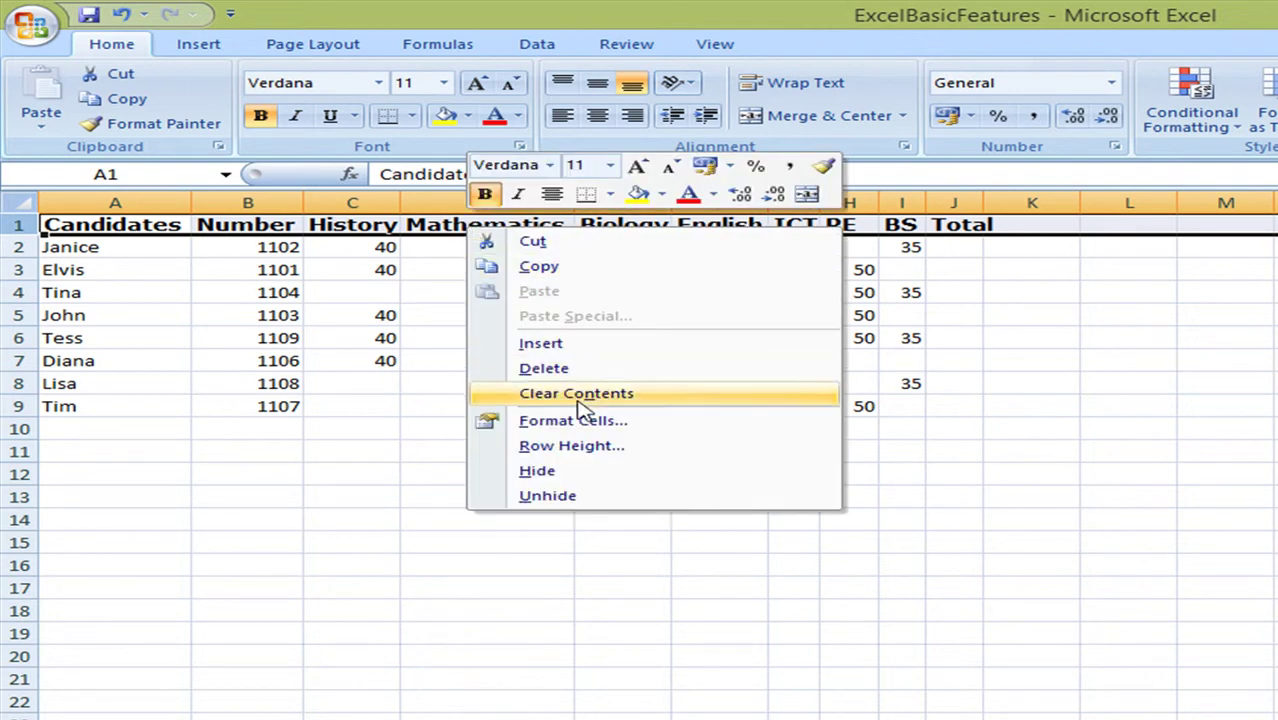
click(590, 432)
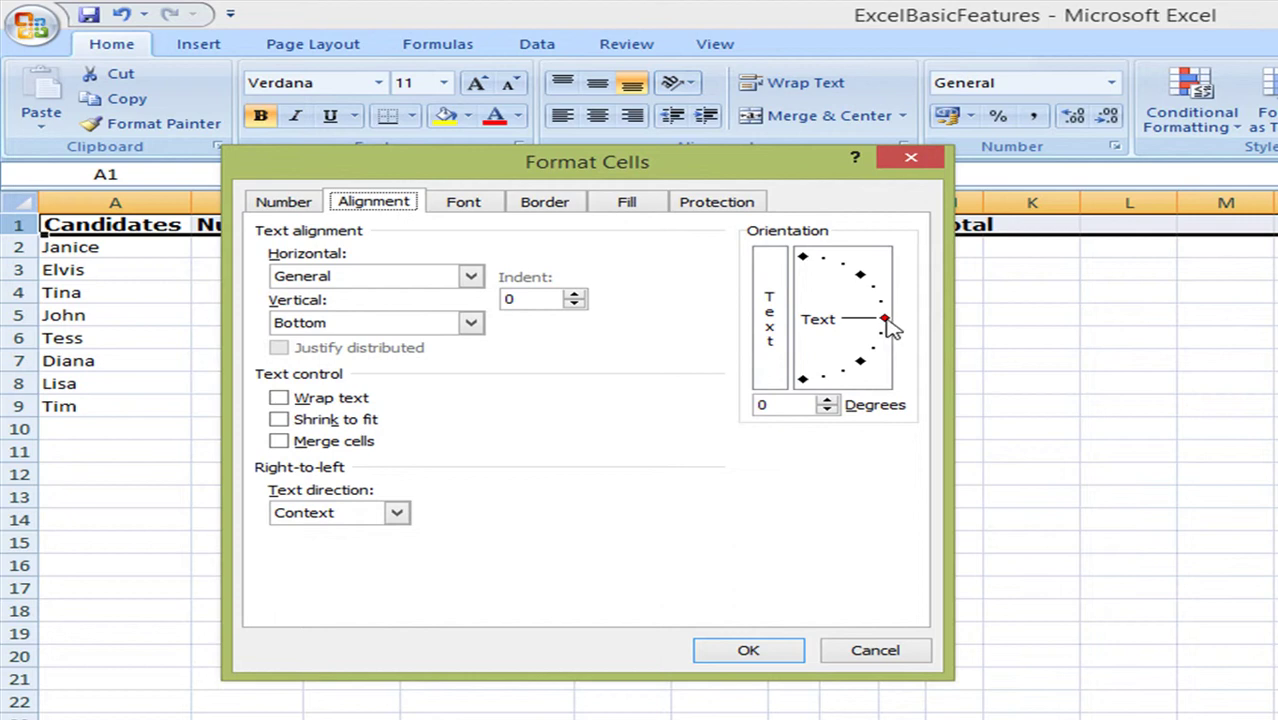
drag(886, 320, 866, 285)
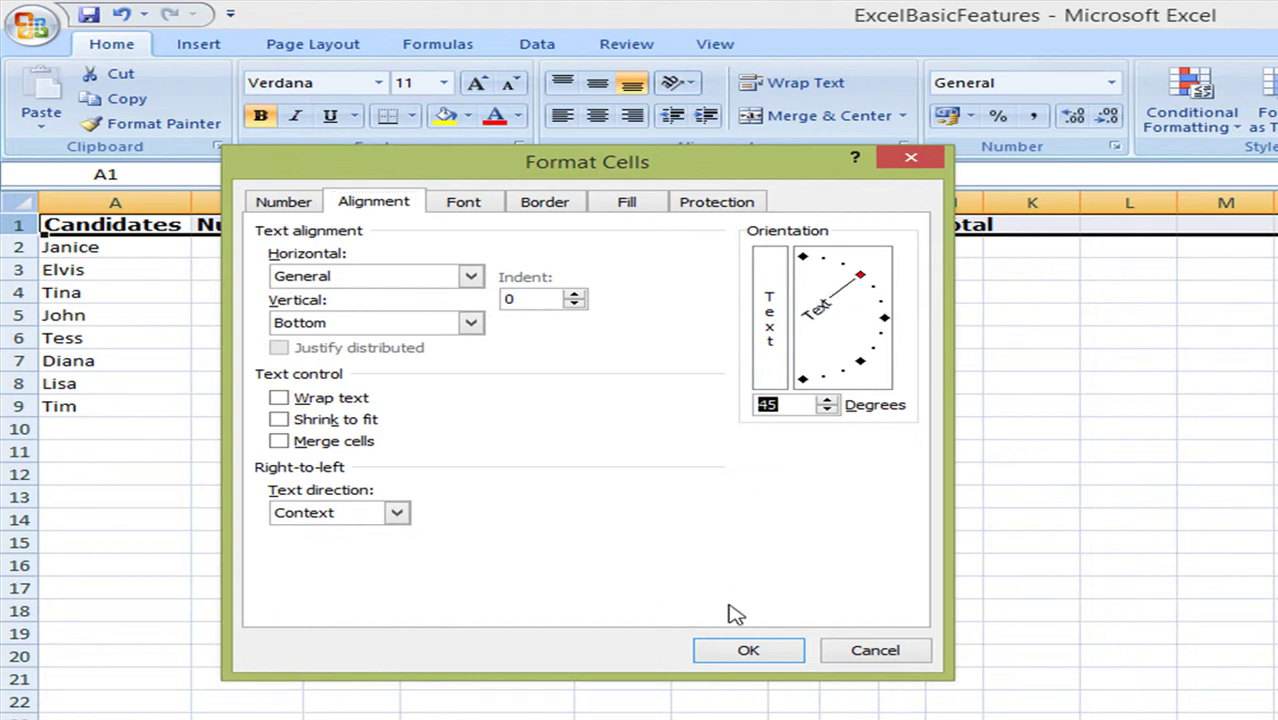
click(748, 649)
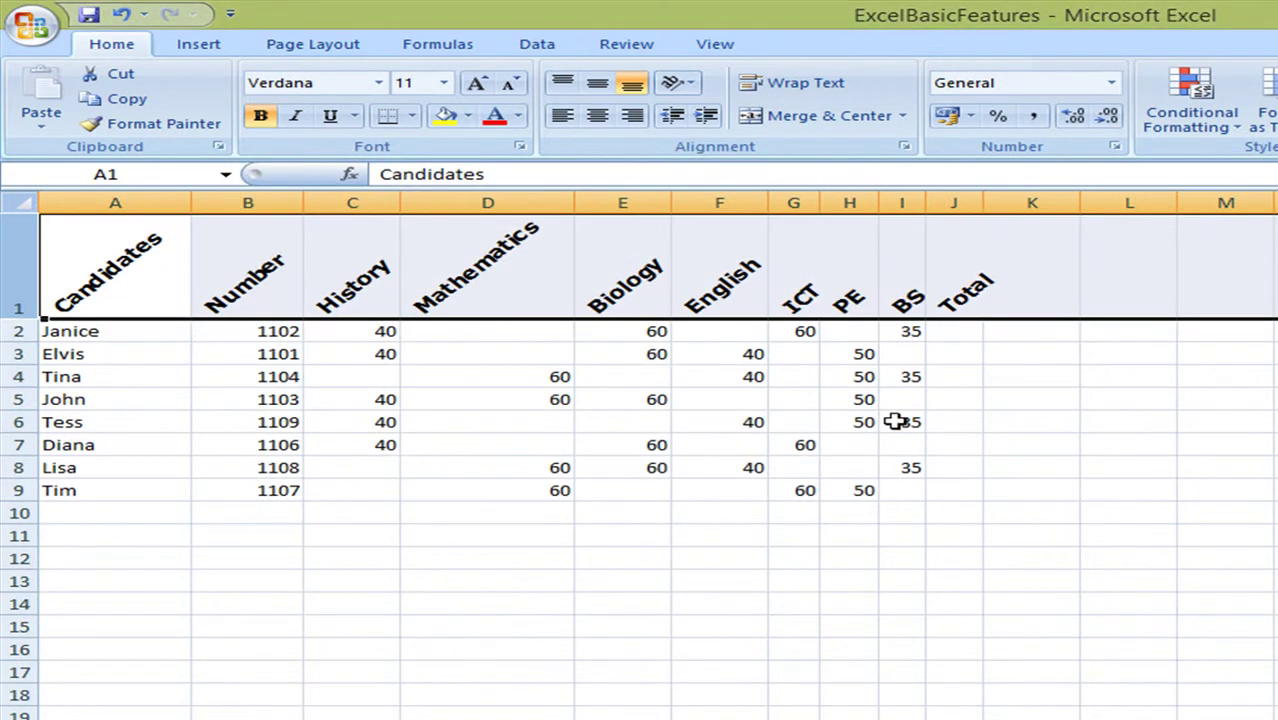
Step: Add a Teacher heading in cell K1
click(1054, 302)
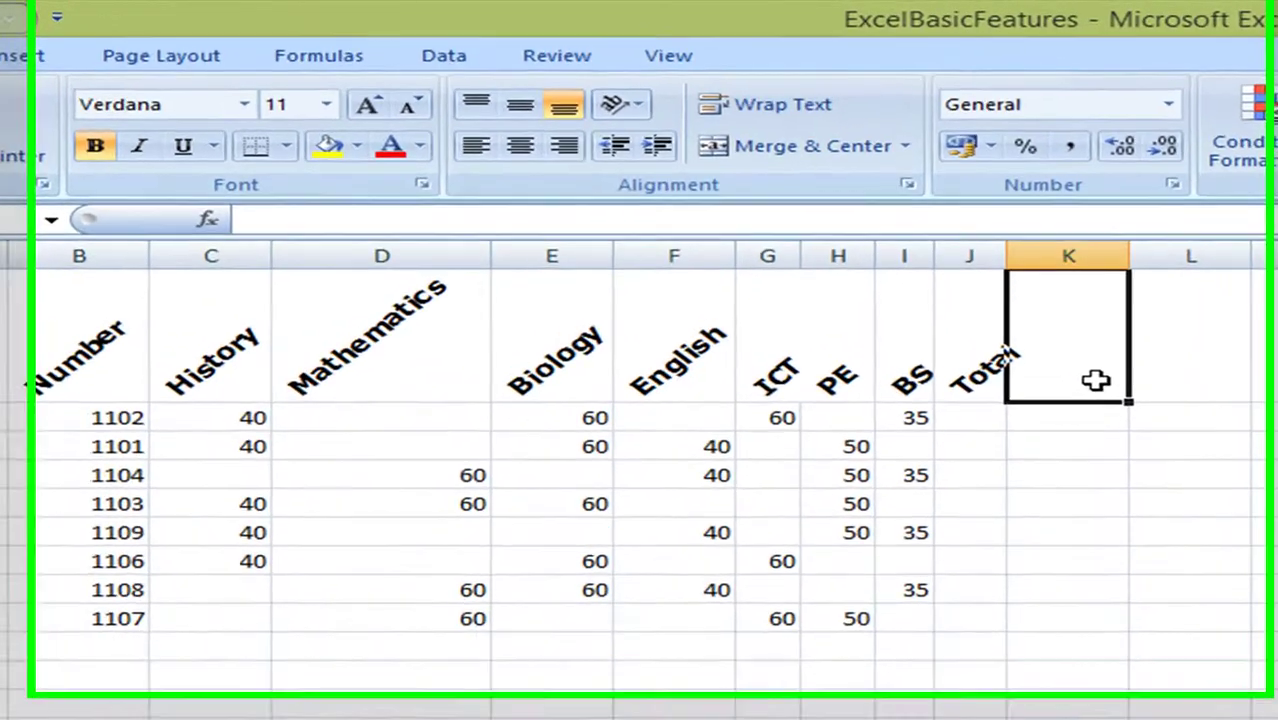
text(Teacher)
key(Return)
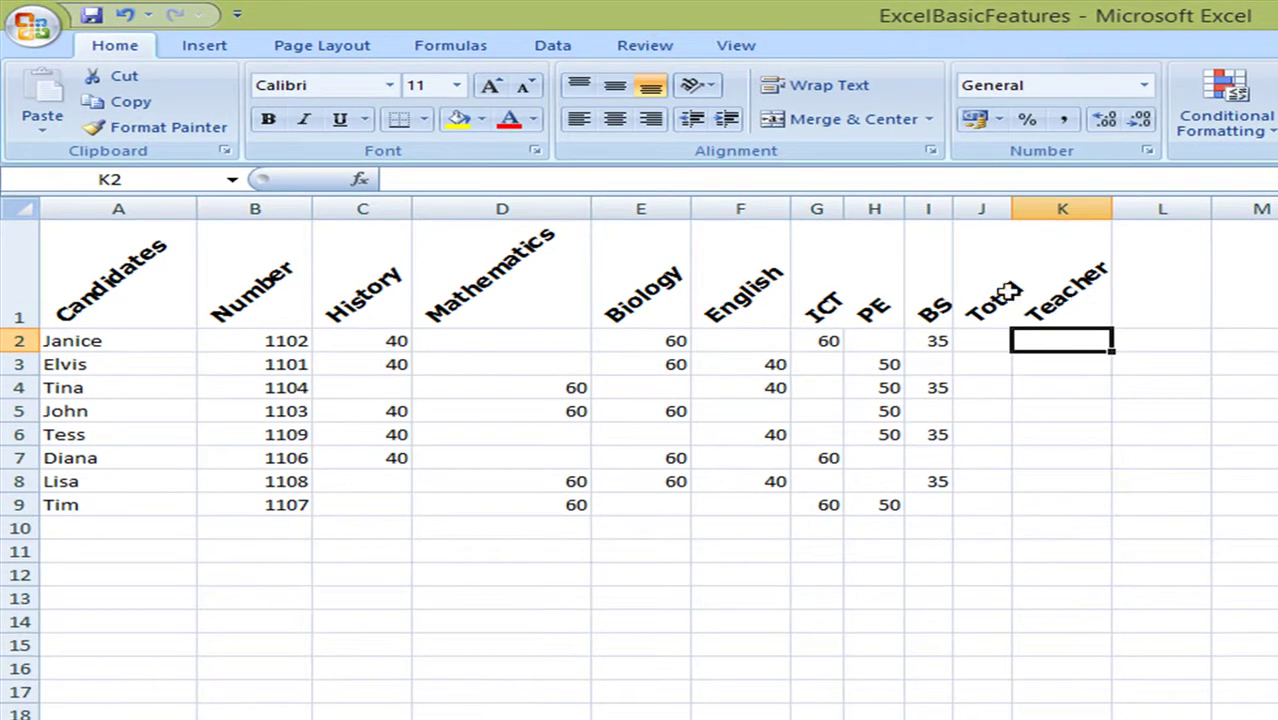
click(16, 257)
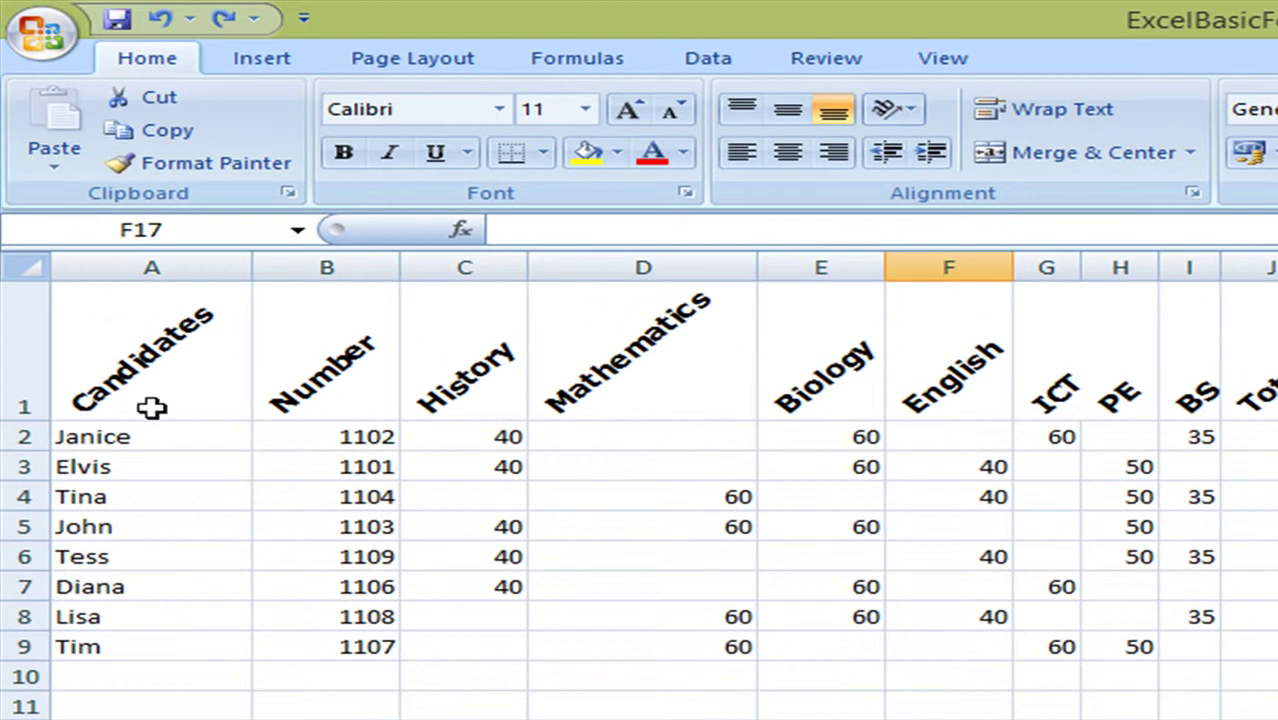
Step: Sort the candidate data rows from A2 down A to Z by candidate name
drag(160, 437, 1276, 648)
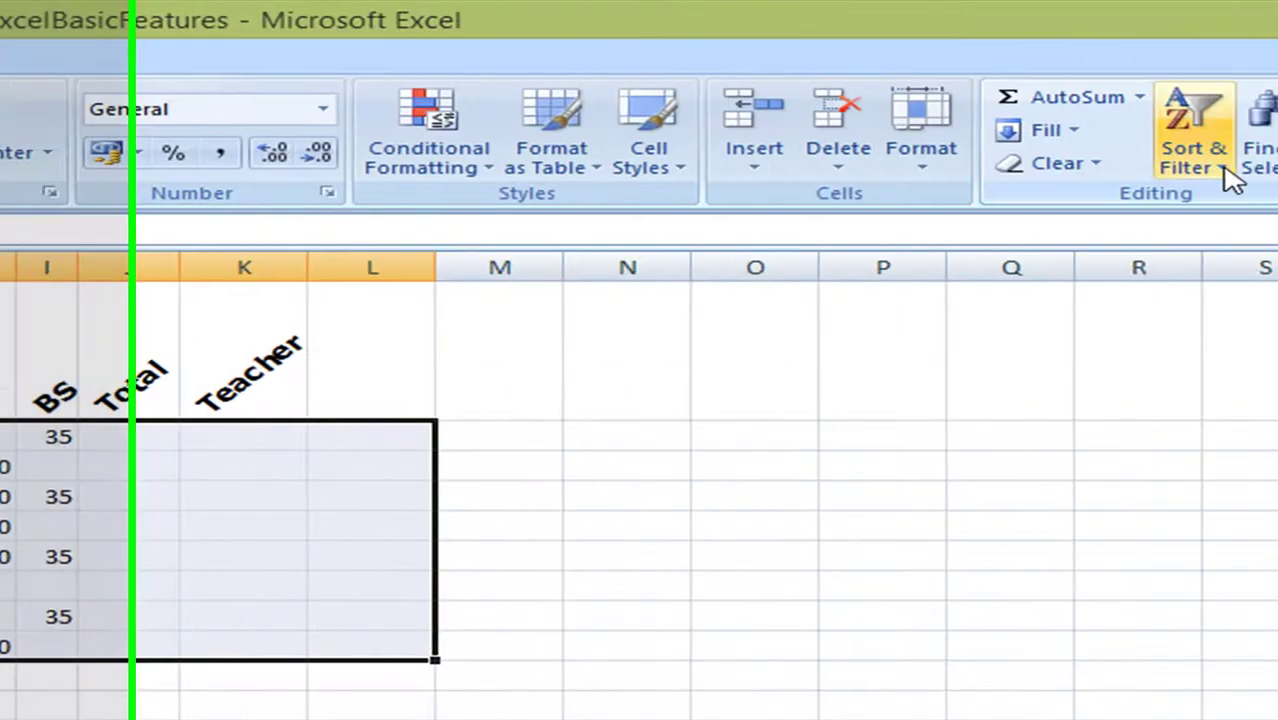
click(1065, 160)
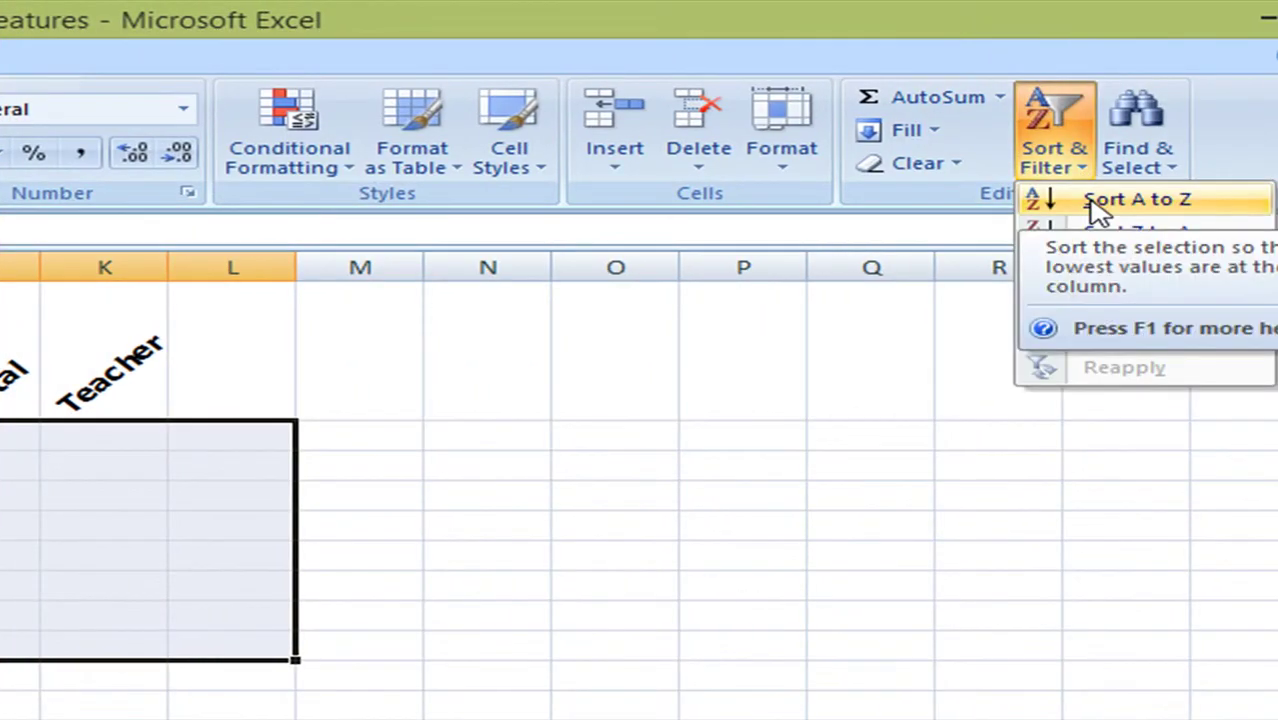
click(1093, 206)
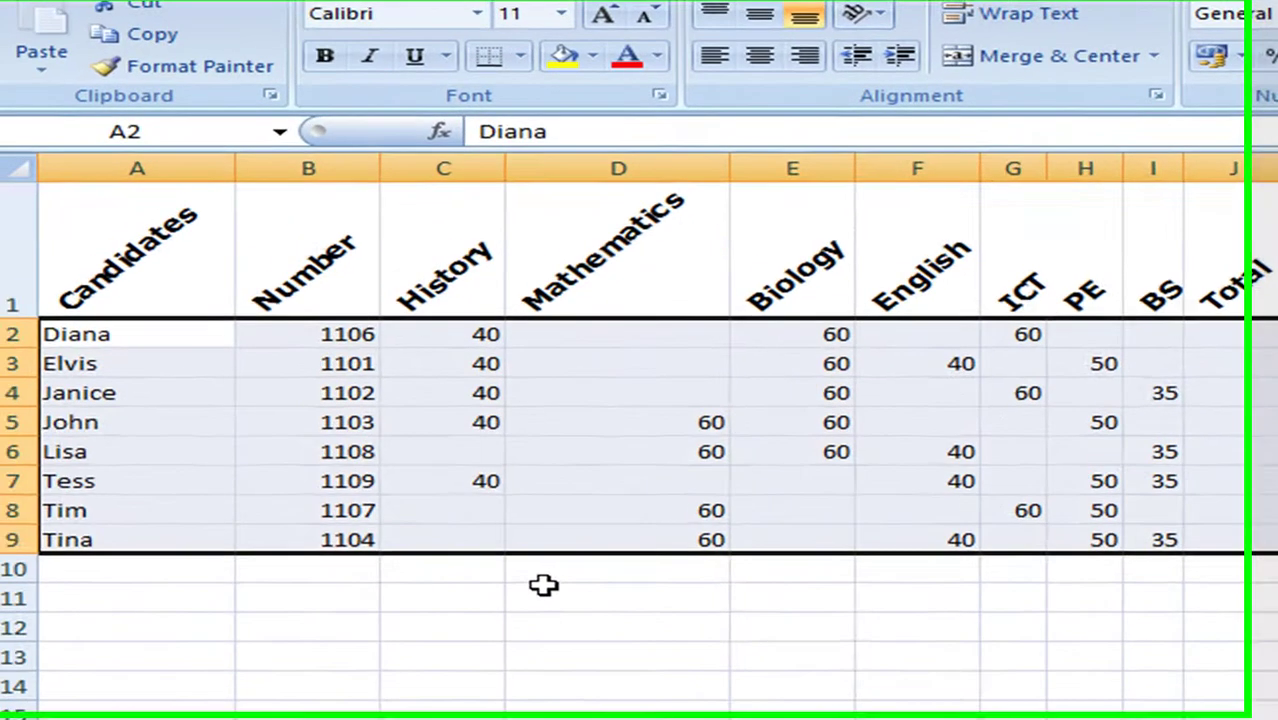
Step: Format fees C2:J9 as Accounting euros and autofit the ICT and PE columns
click(150, 441)
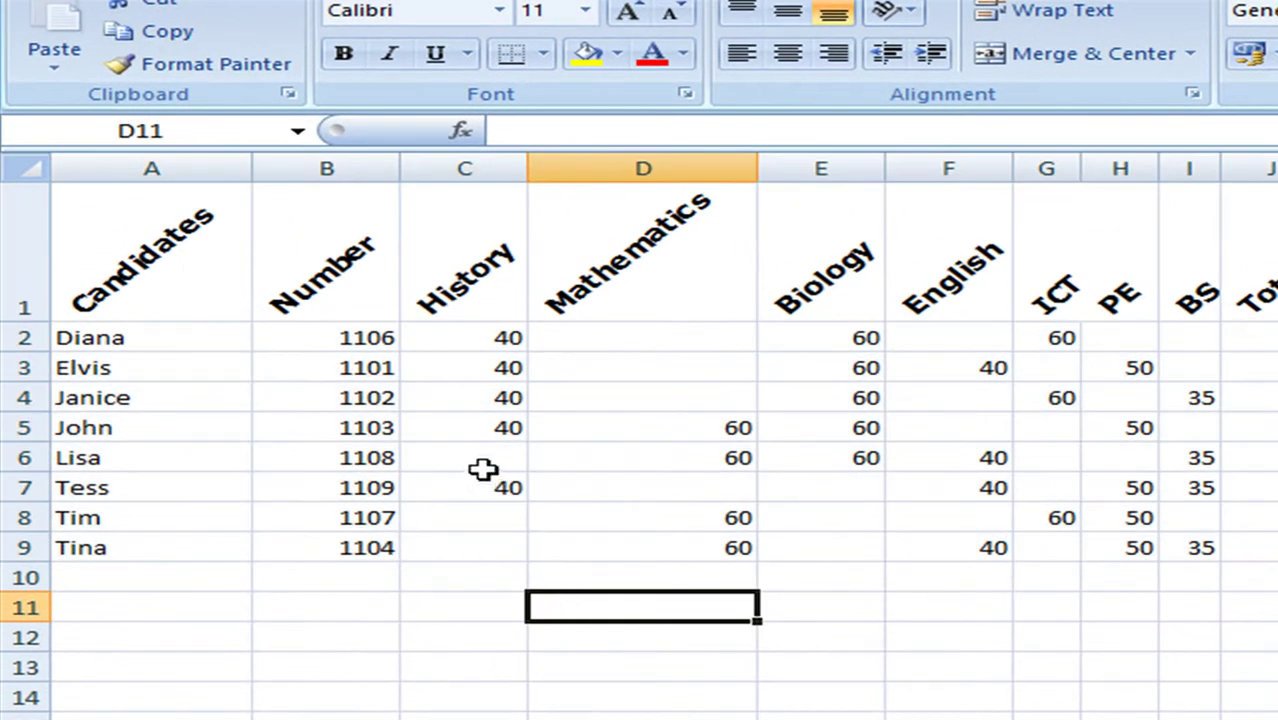
drag(463, 344, 1276, 547)
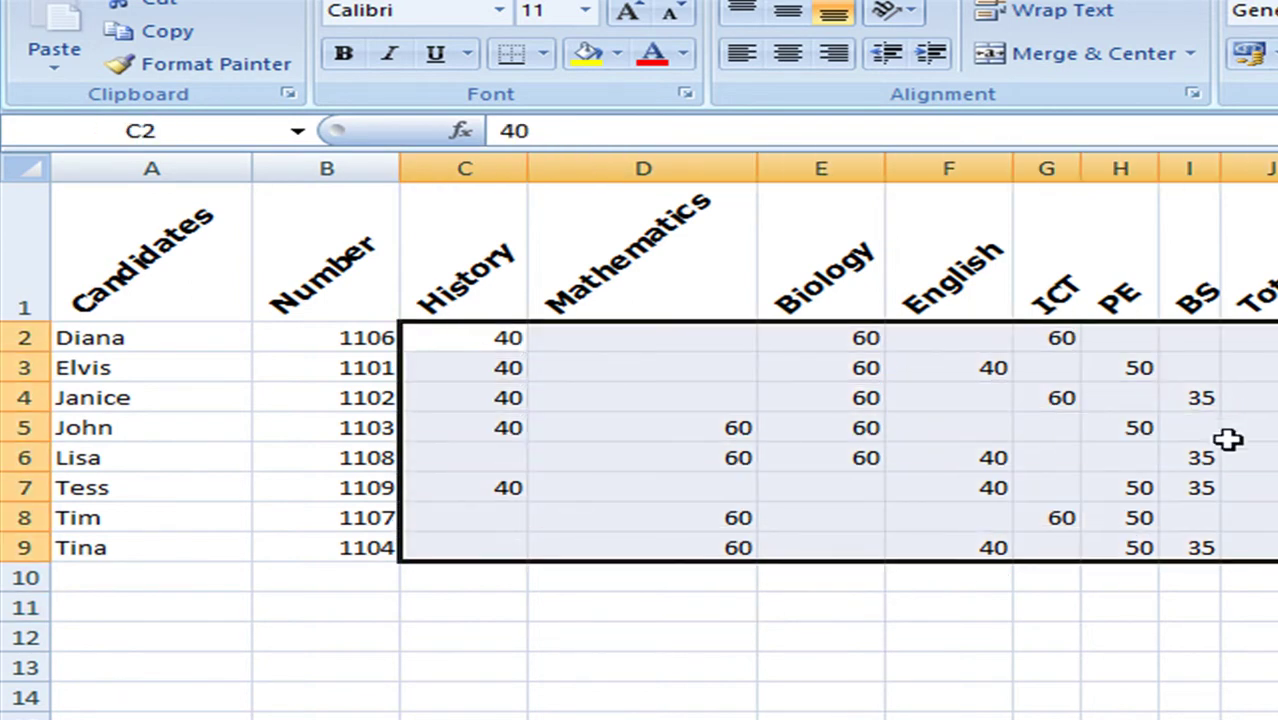
click(1268, 56)
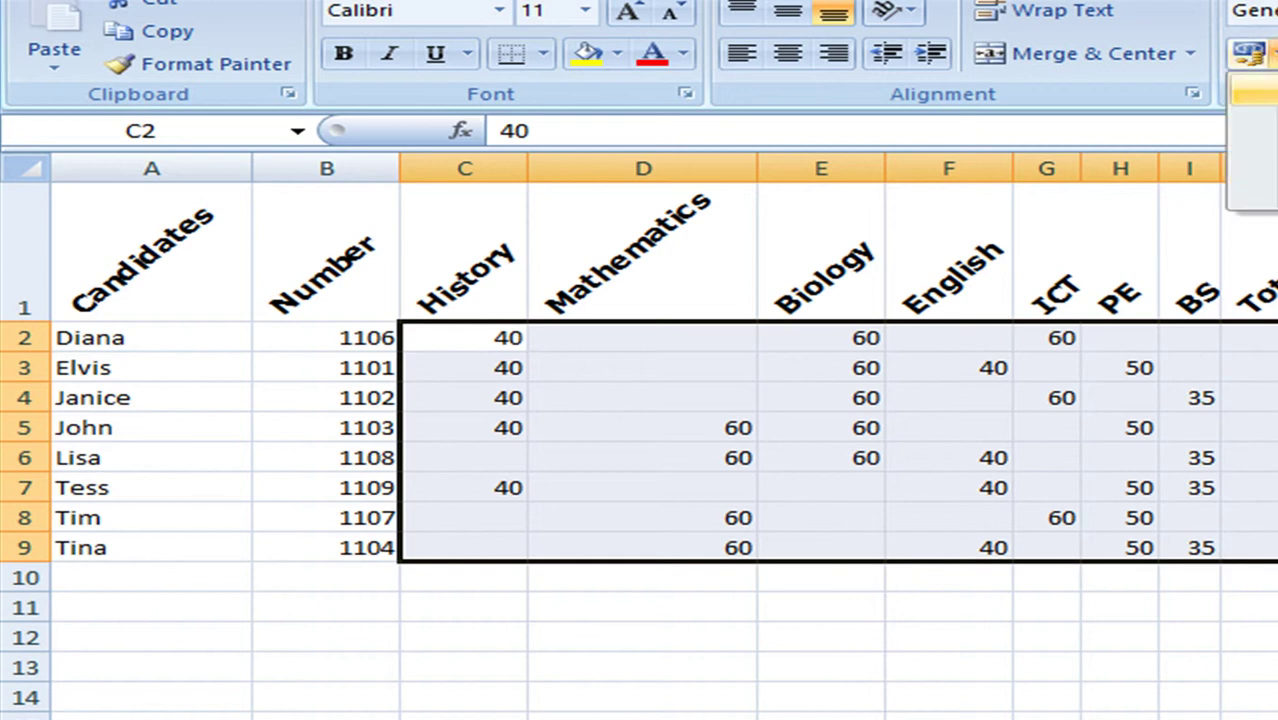
click(1258, 140)
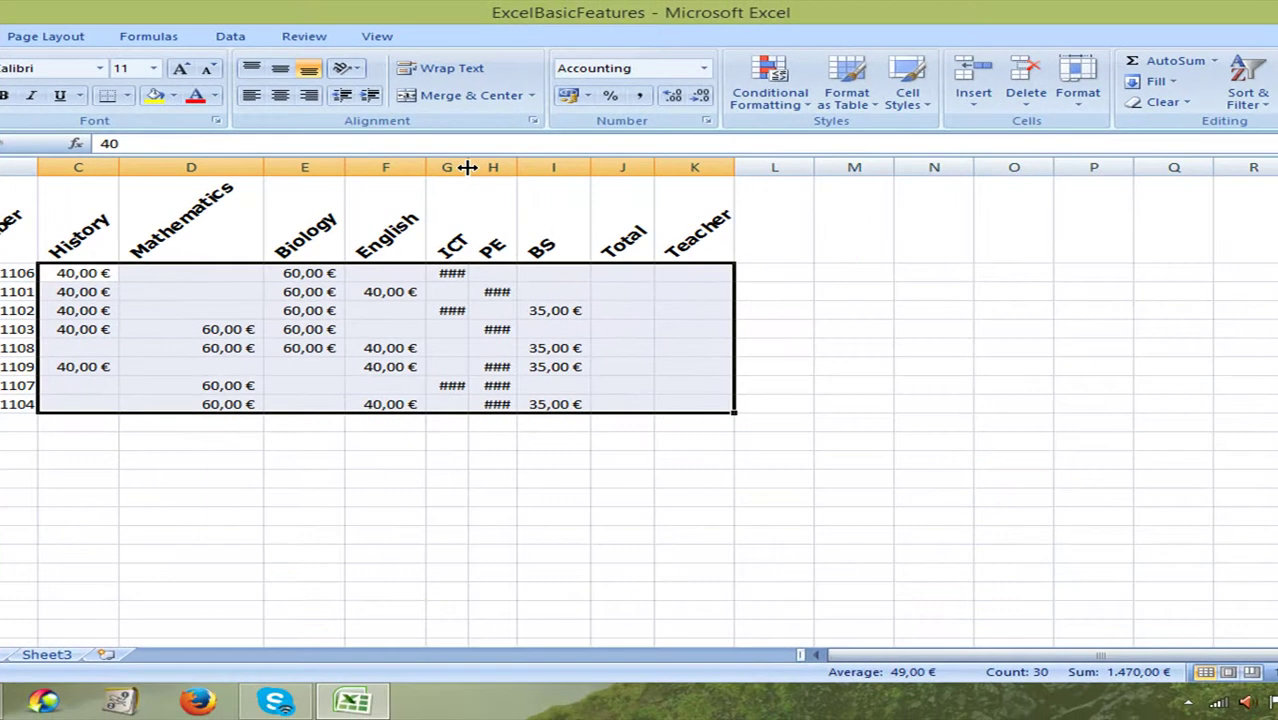
double_click(466, 167)
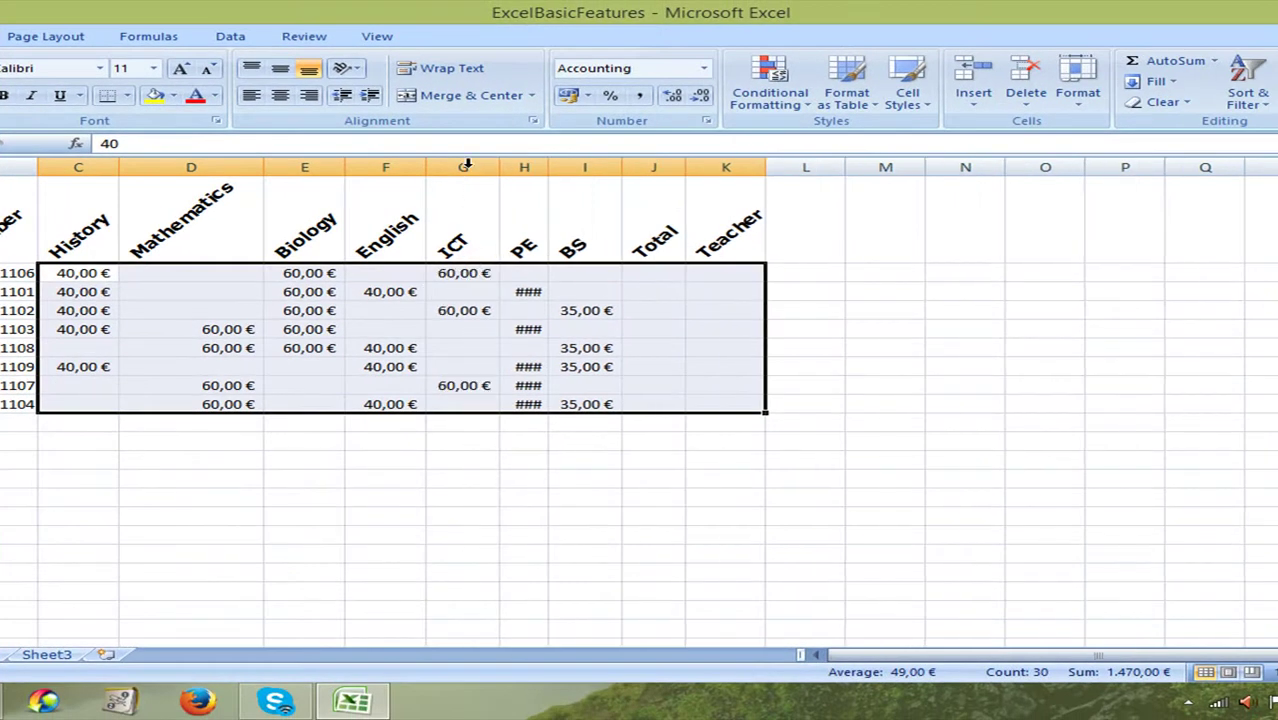
double_click(551, 167)
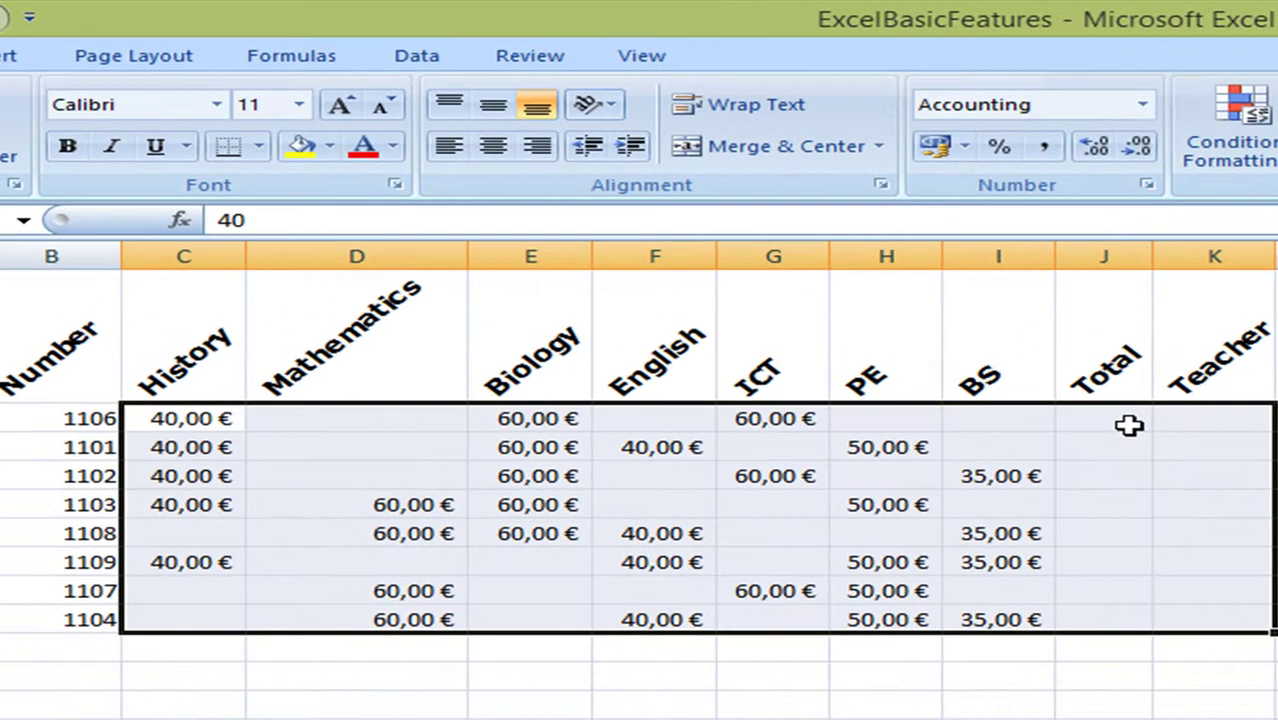
Step: AutoSum the first candidate's fees into J2 and widen column J to show 160,00 €
click(695, 277)
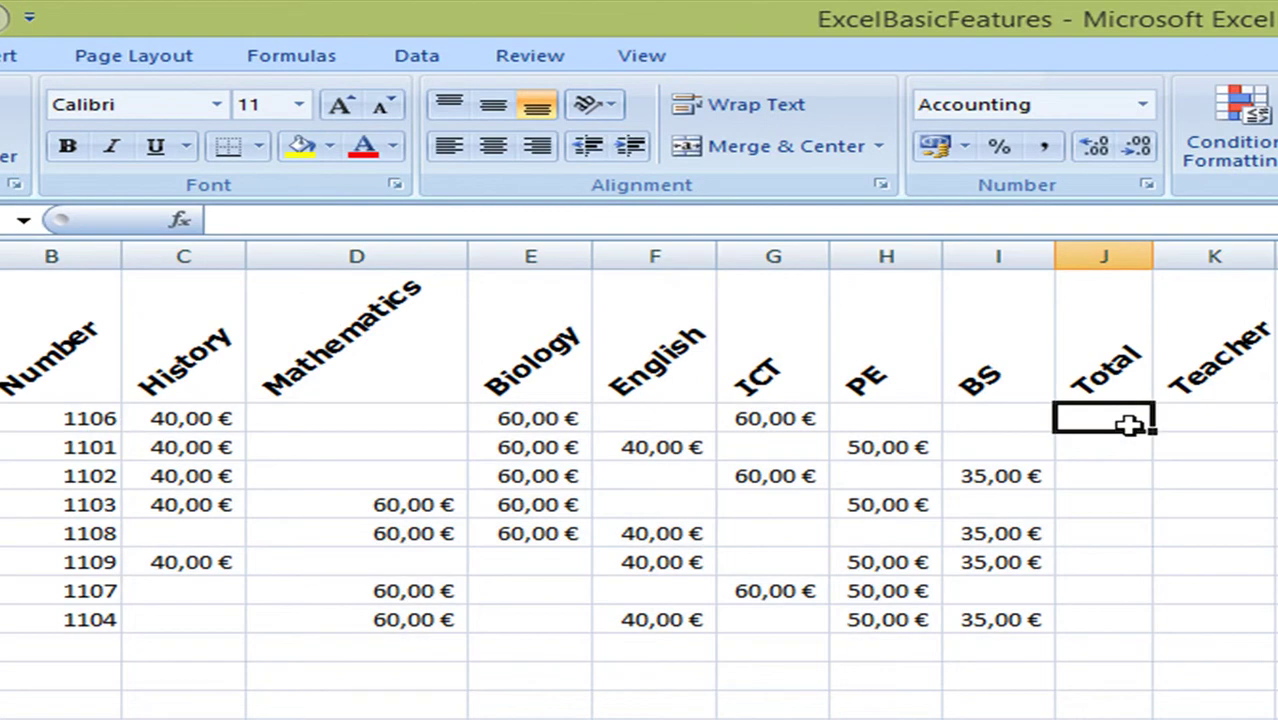
drag(193, 419, 1118, 412)
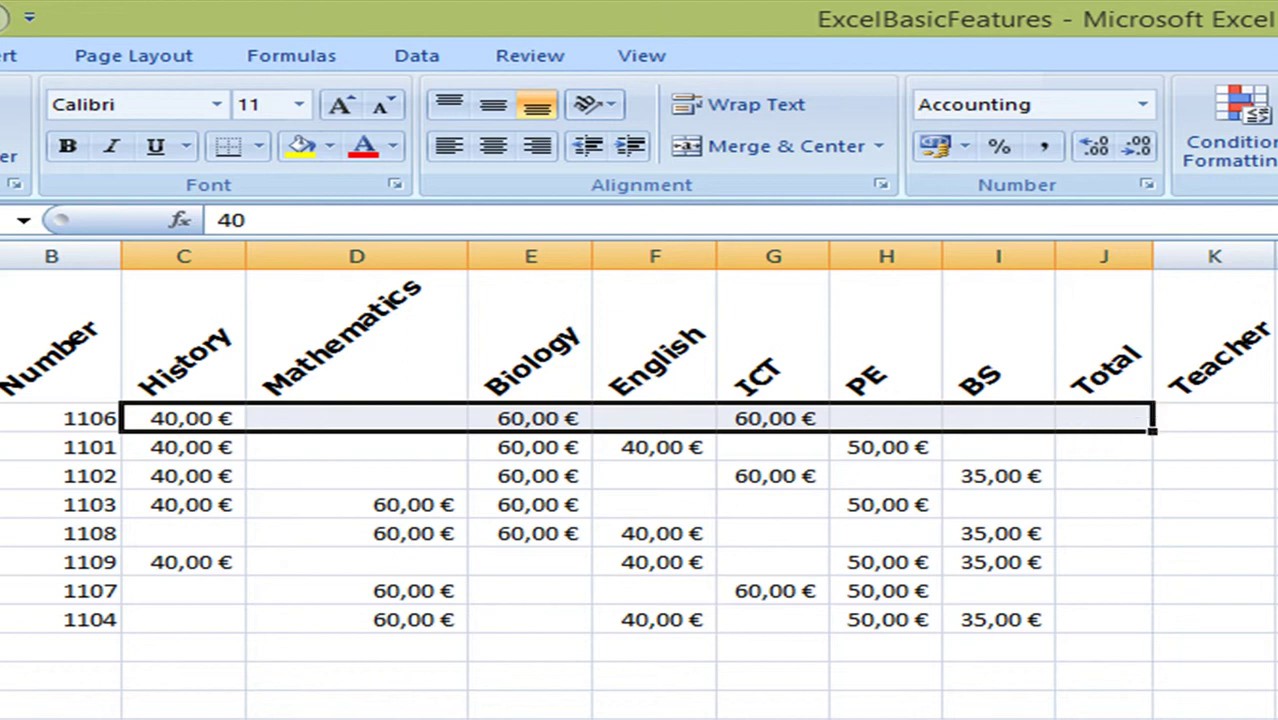
key(alt+equal)
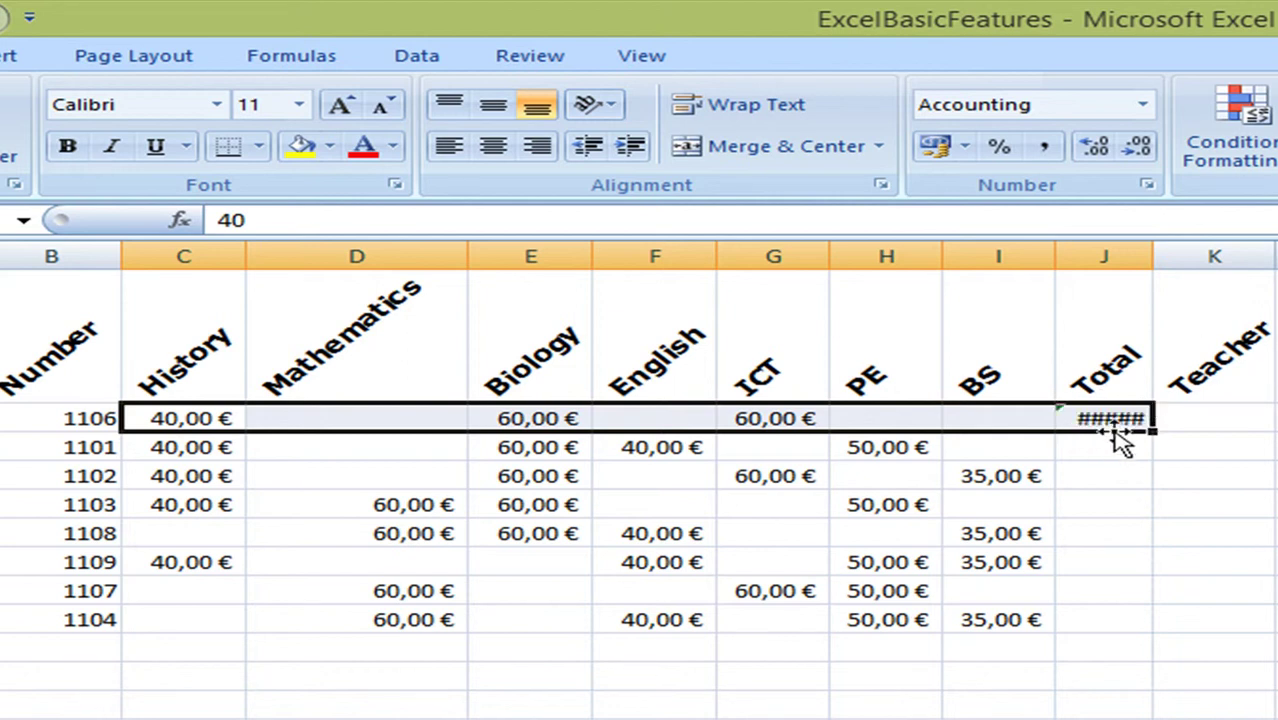
drag(1154, 256, 1181, 256)
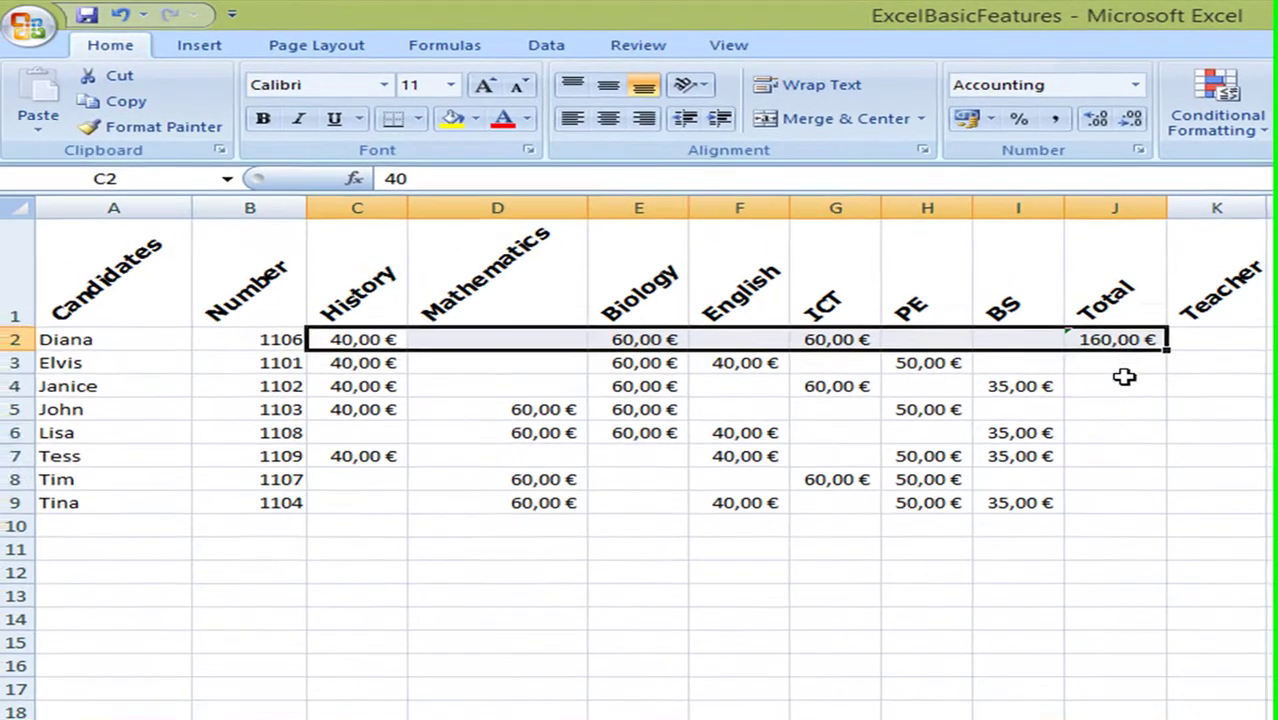
click(688, 310)
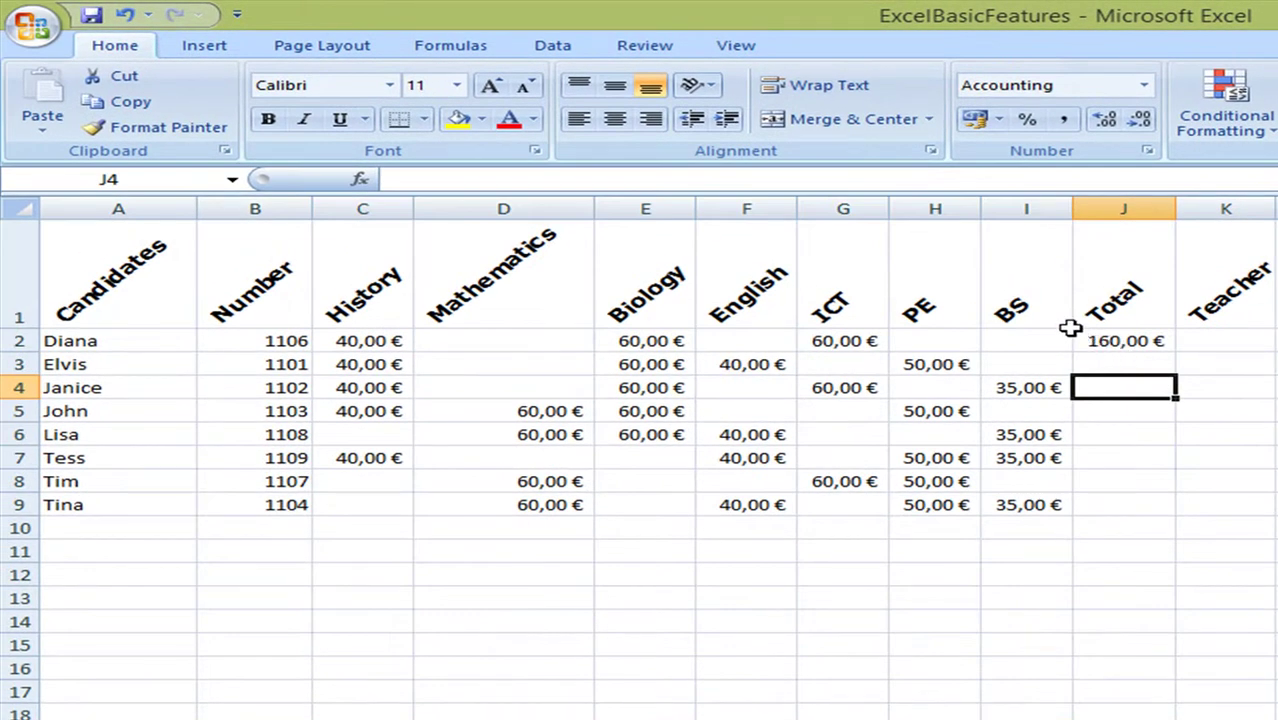
click(1080, 340)
mouse_move(1048, 343)
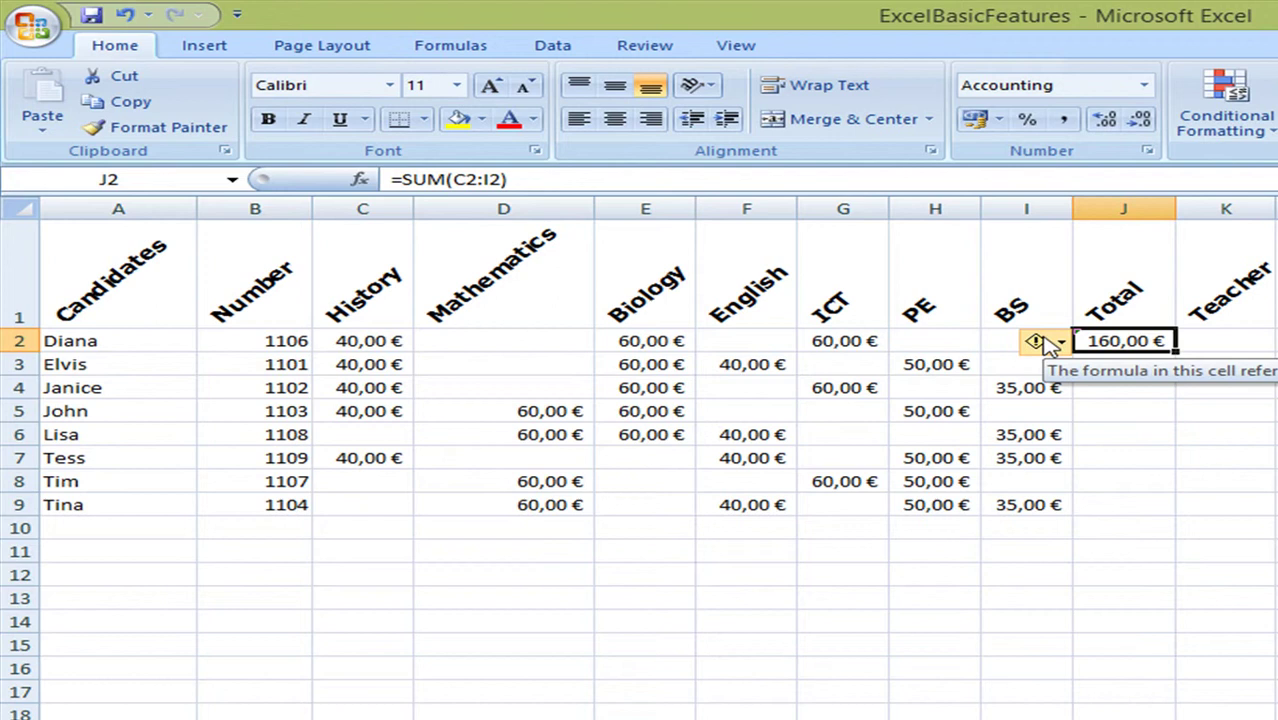
Step: Ignore J2's error flag and fill the sum formula down to J9
click(298, 341)
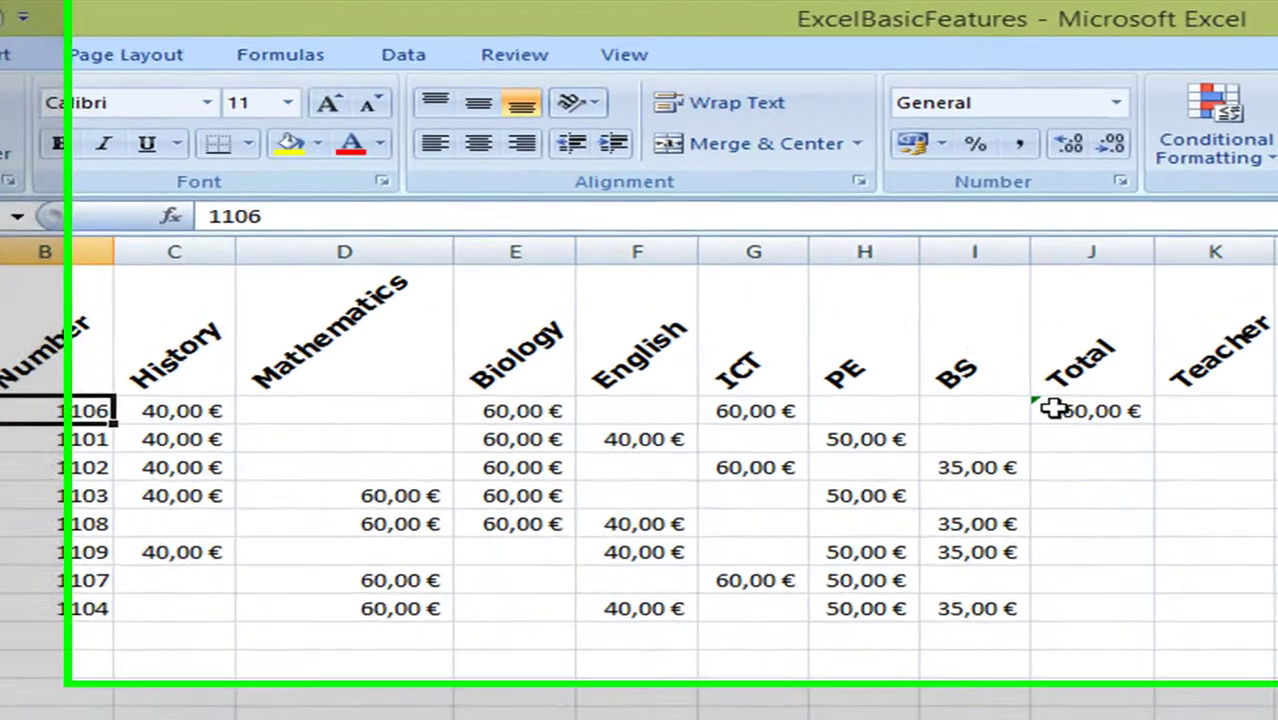
click(1107, 345)
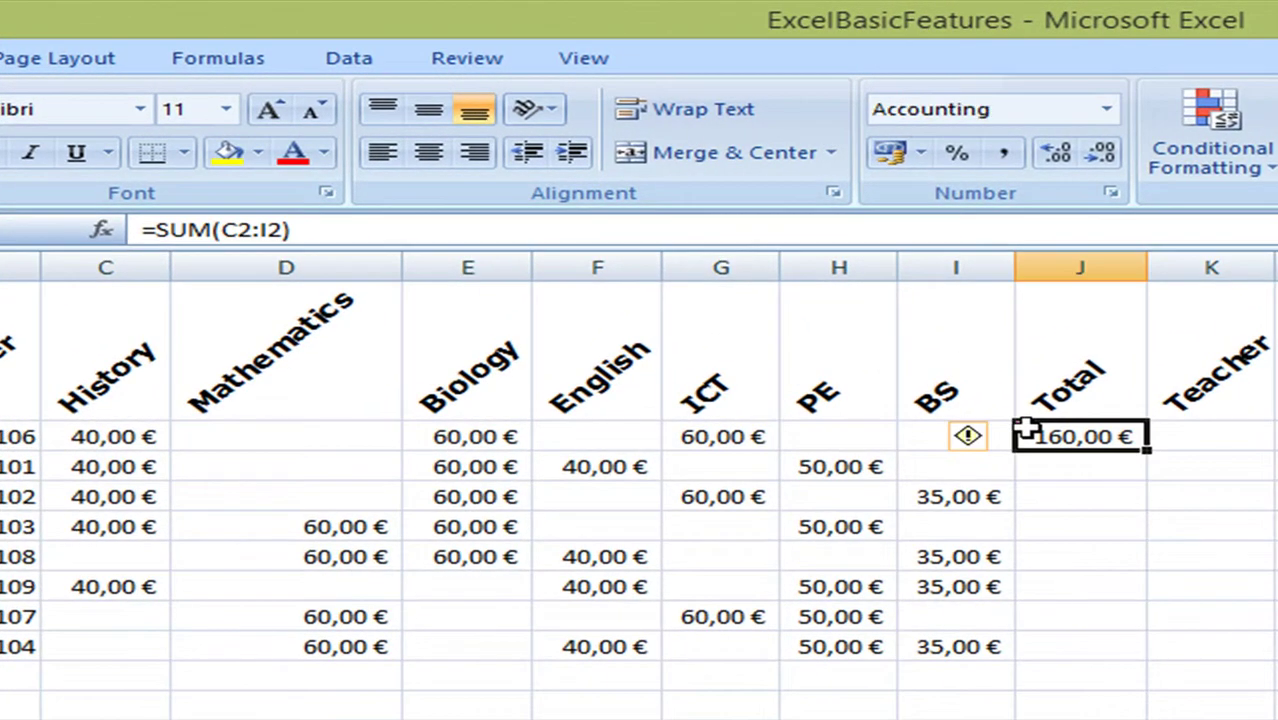
click(972, 440)
click(1018, 587)
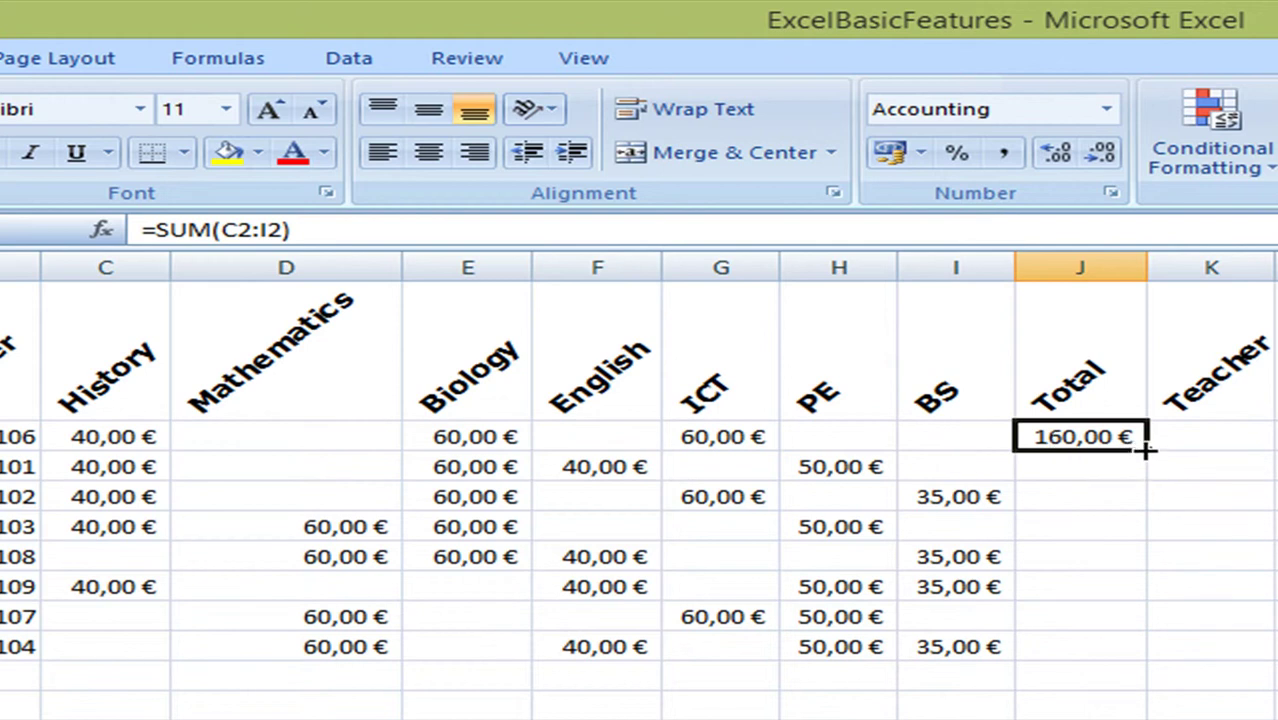
drag(1145, 452, 1134, 655)
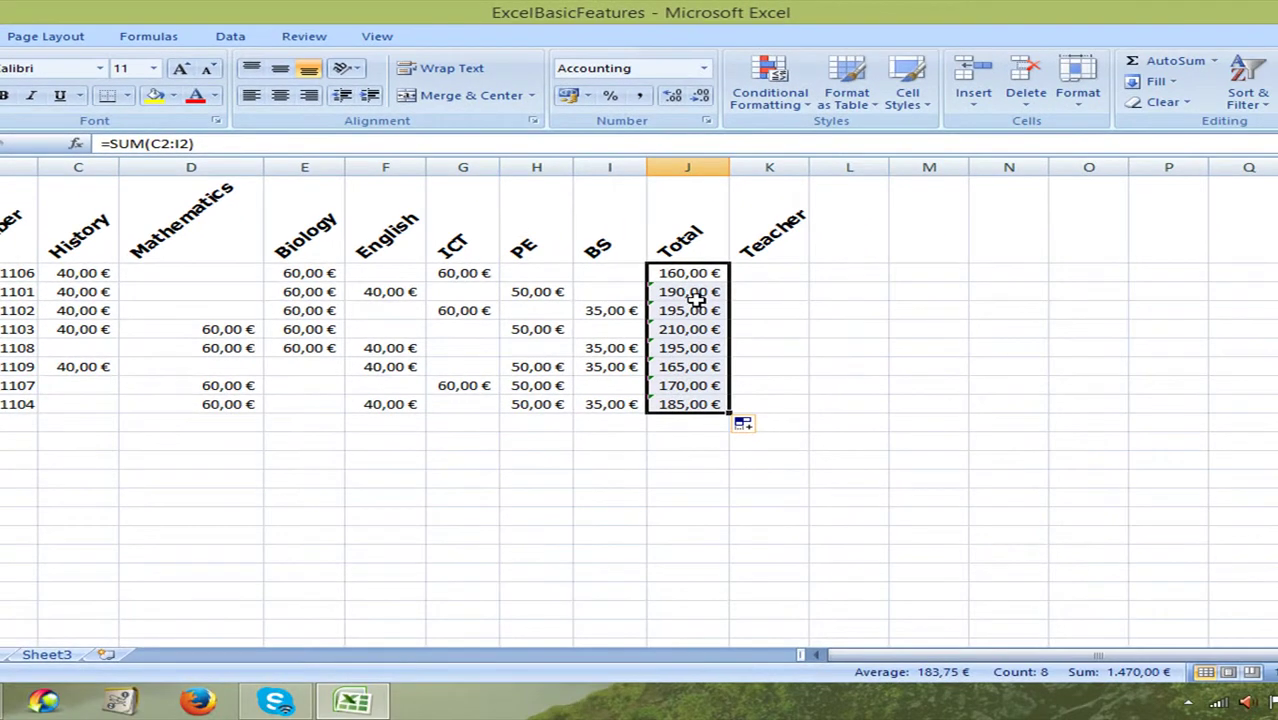
click(800, 339)
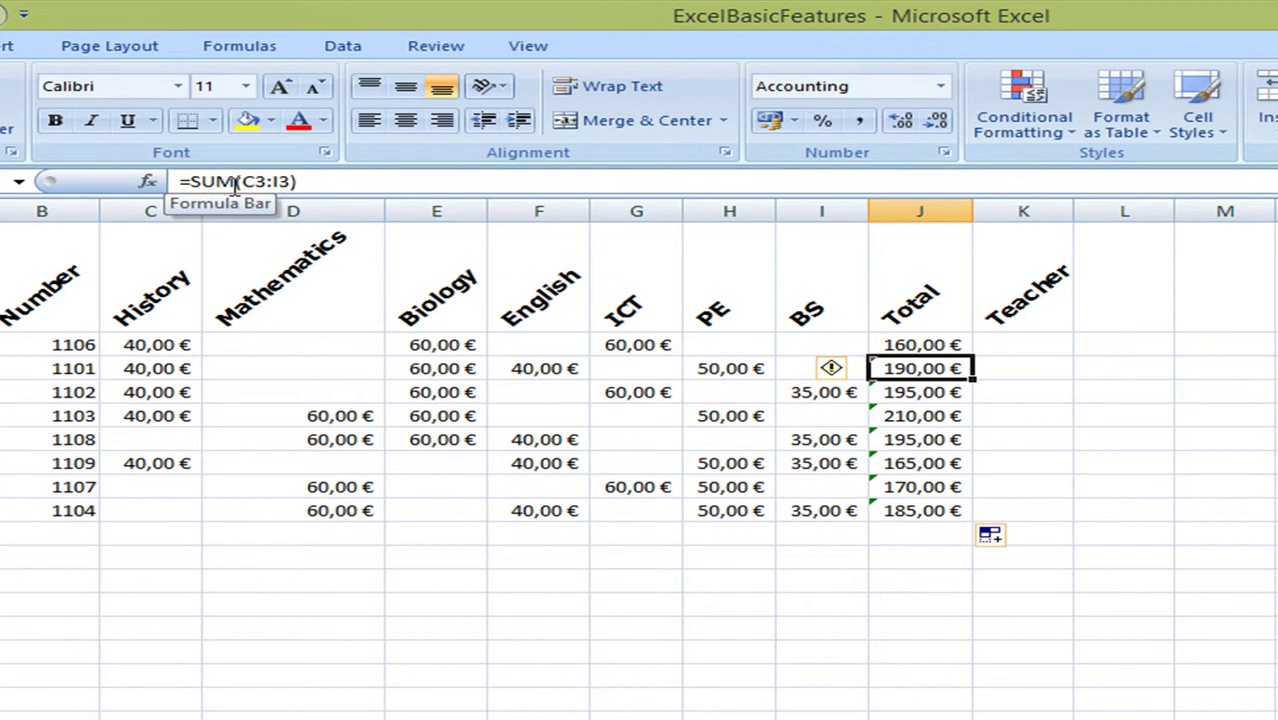
click(168, 367)
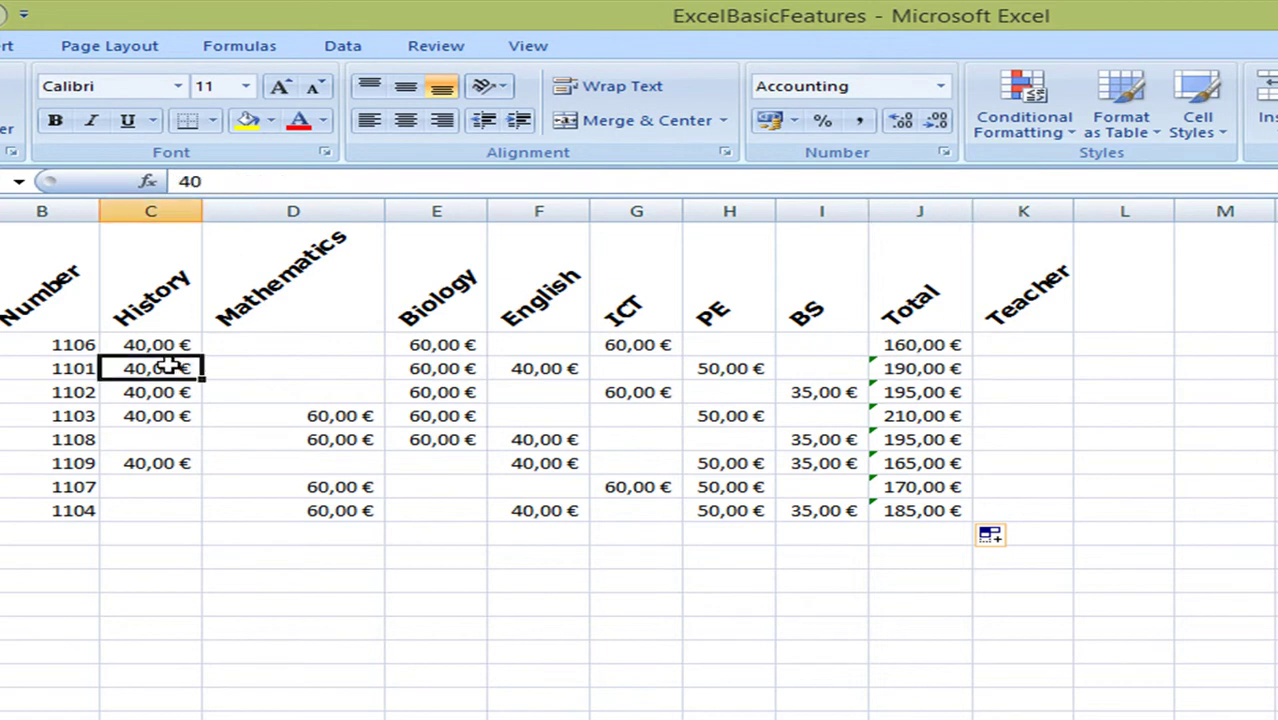
click(921, 366)
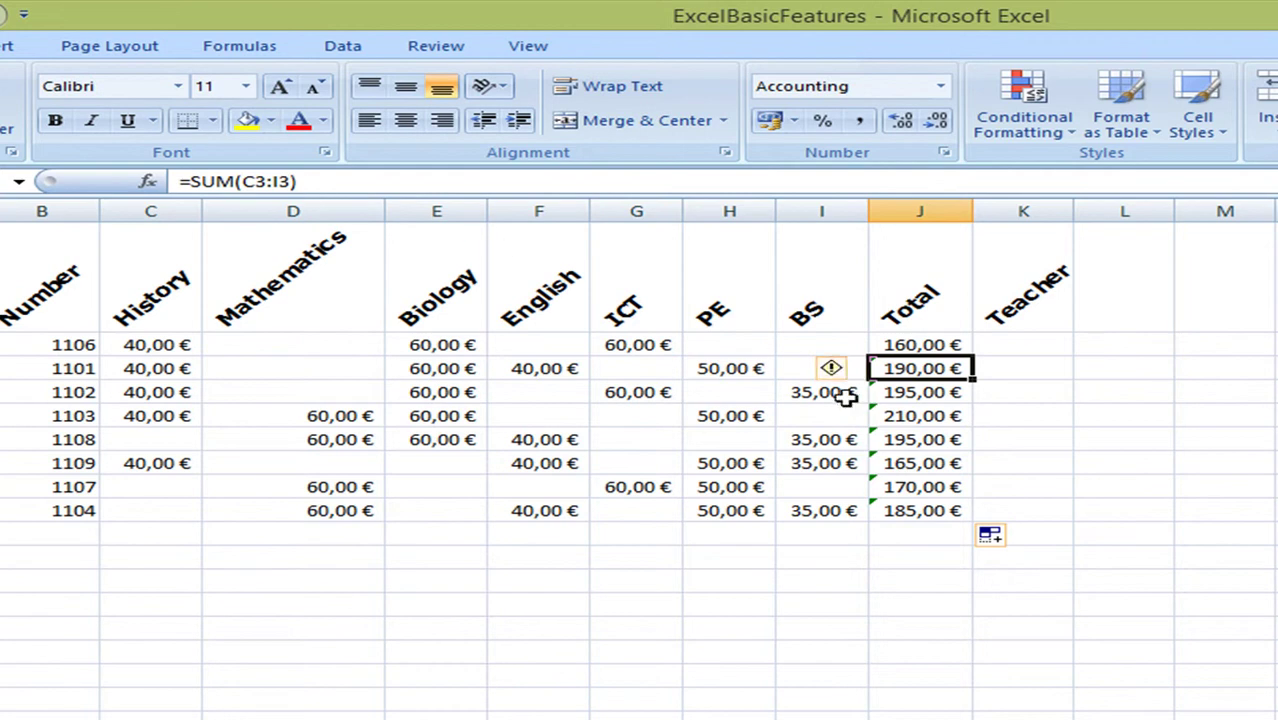
Step: Ignore the omitted-cells error flags on totals J3:J9
click(1073, 394)
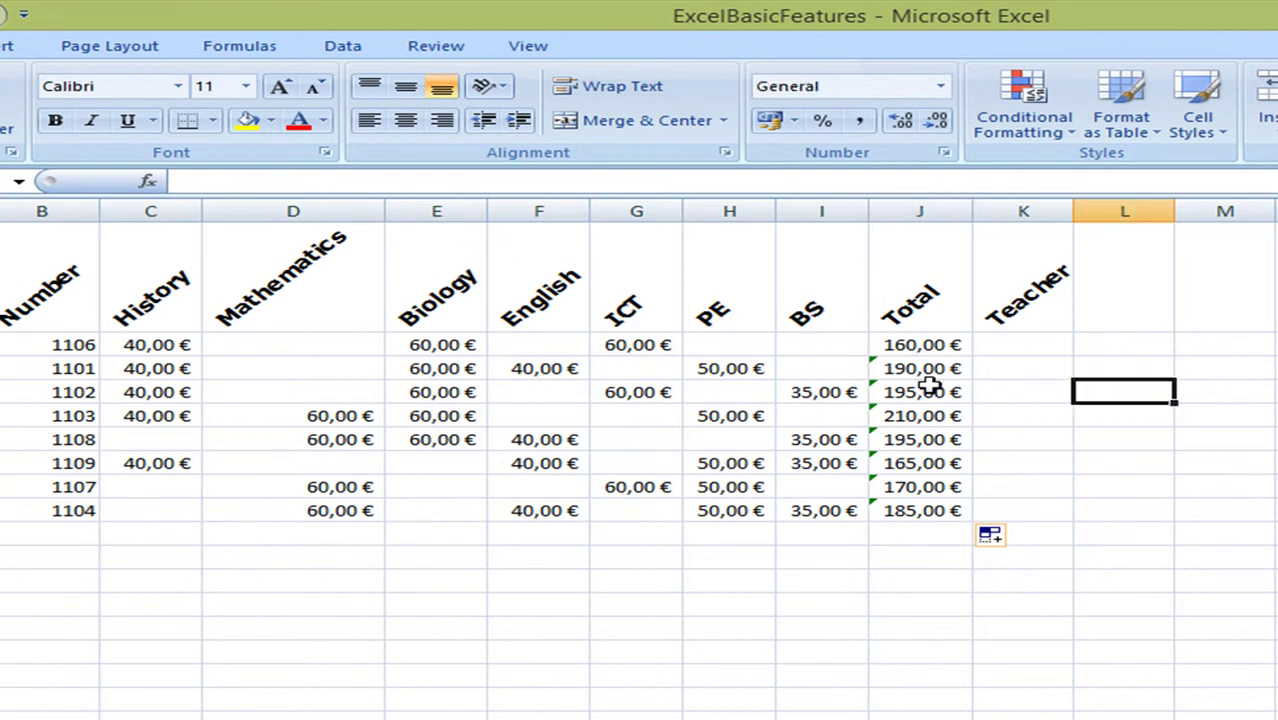
drag(910, 372, 909, 504)
click(845, 372)
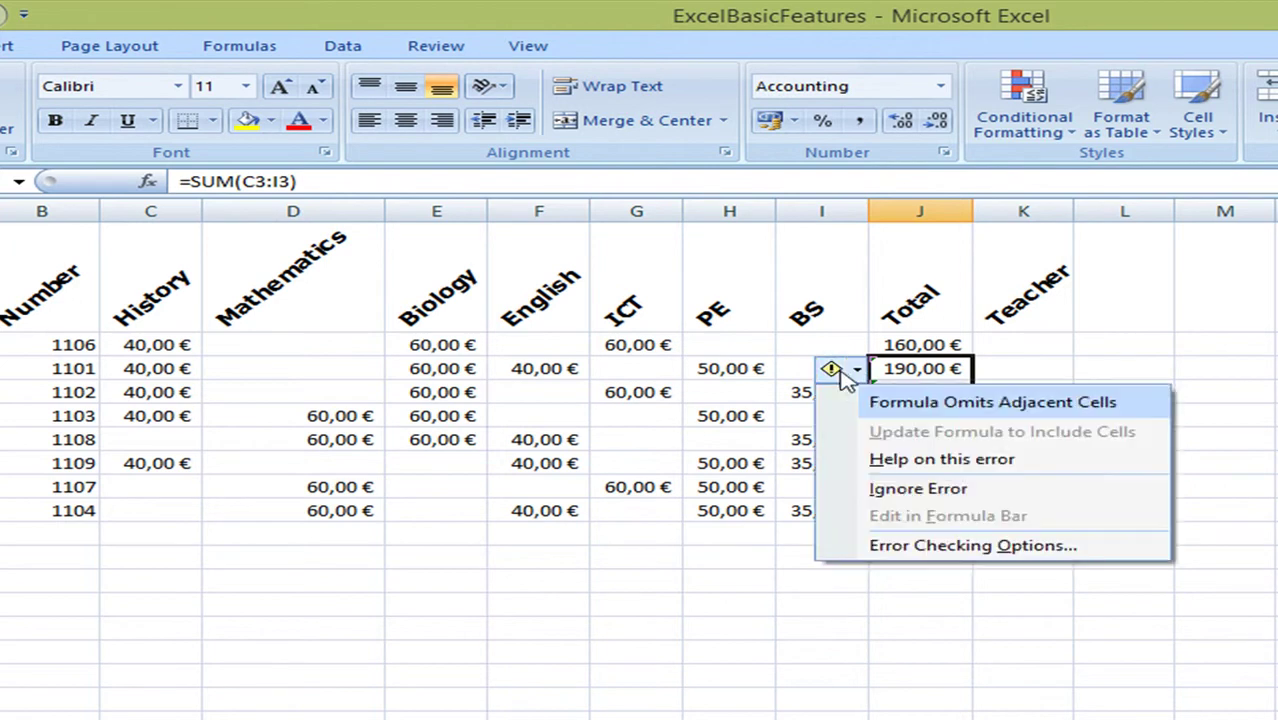
click(893, 488)
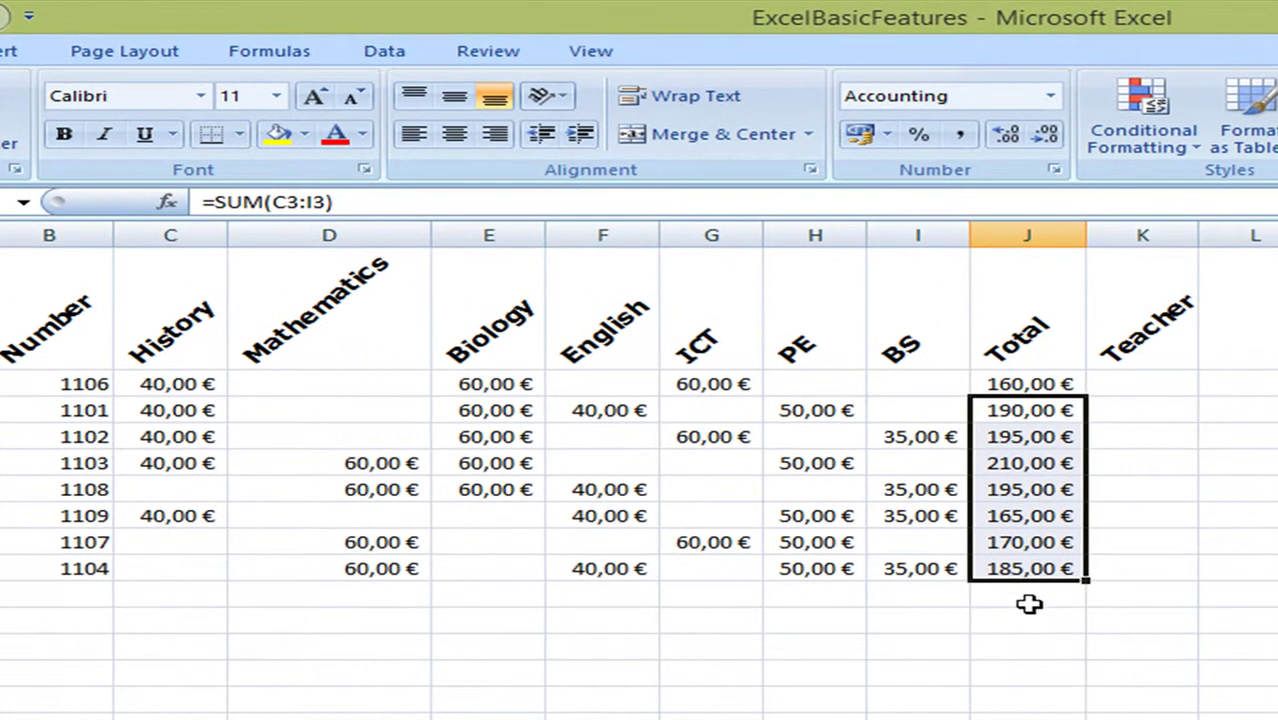
click(921, 537)
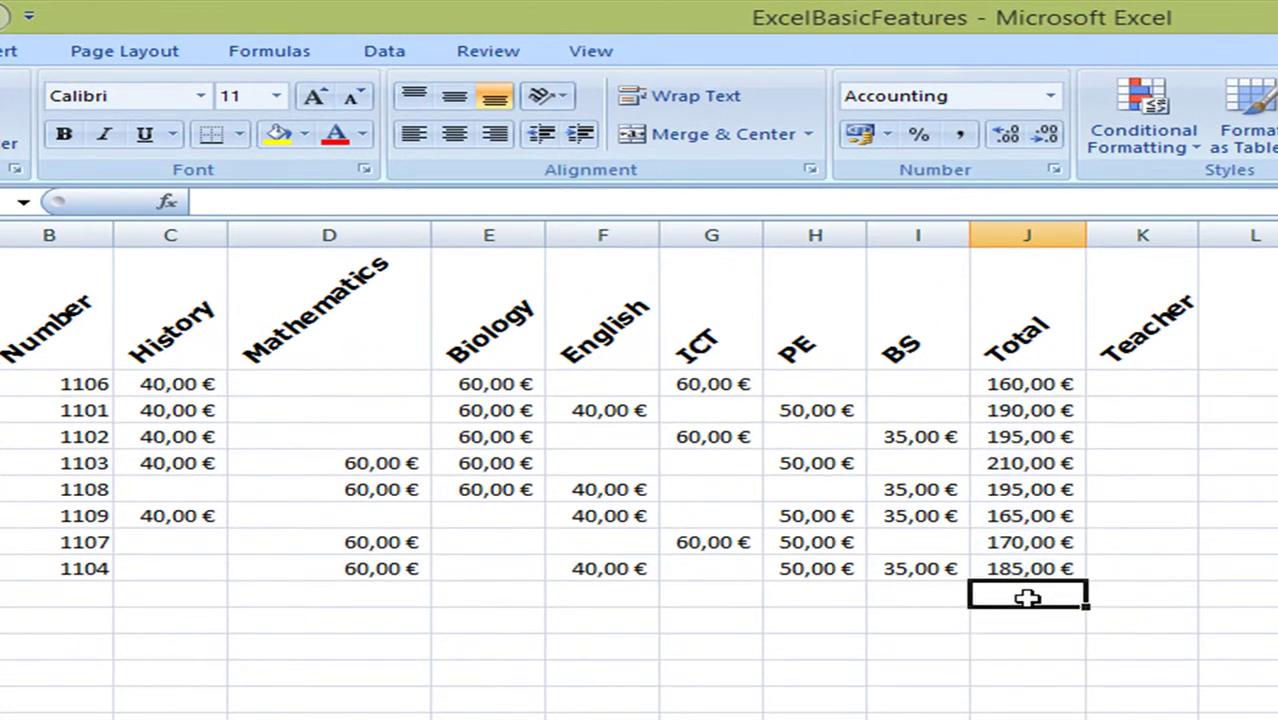
click(901, 597)
Step: Add a bold Total label below the candidate rows
text(Total)
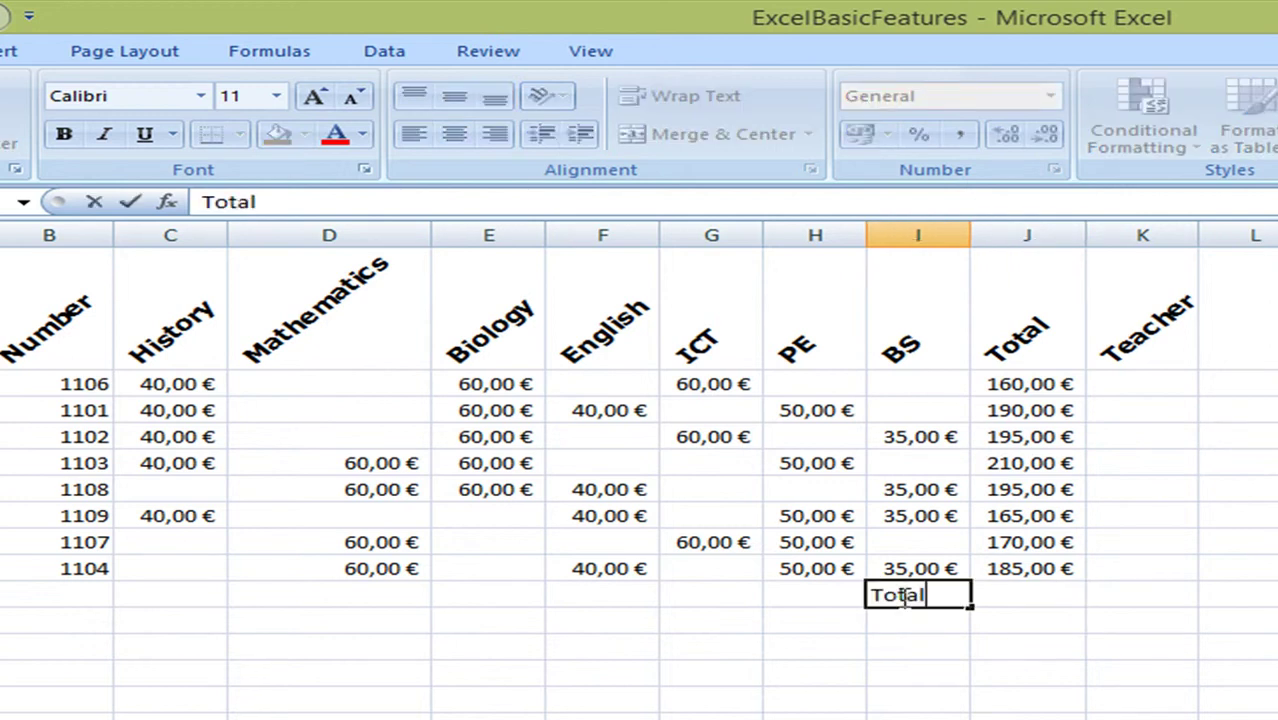
key(Return)
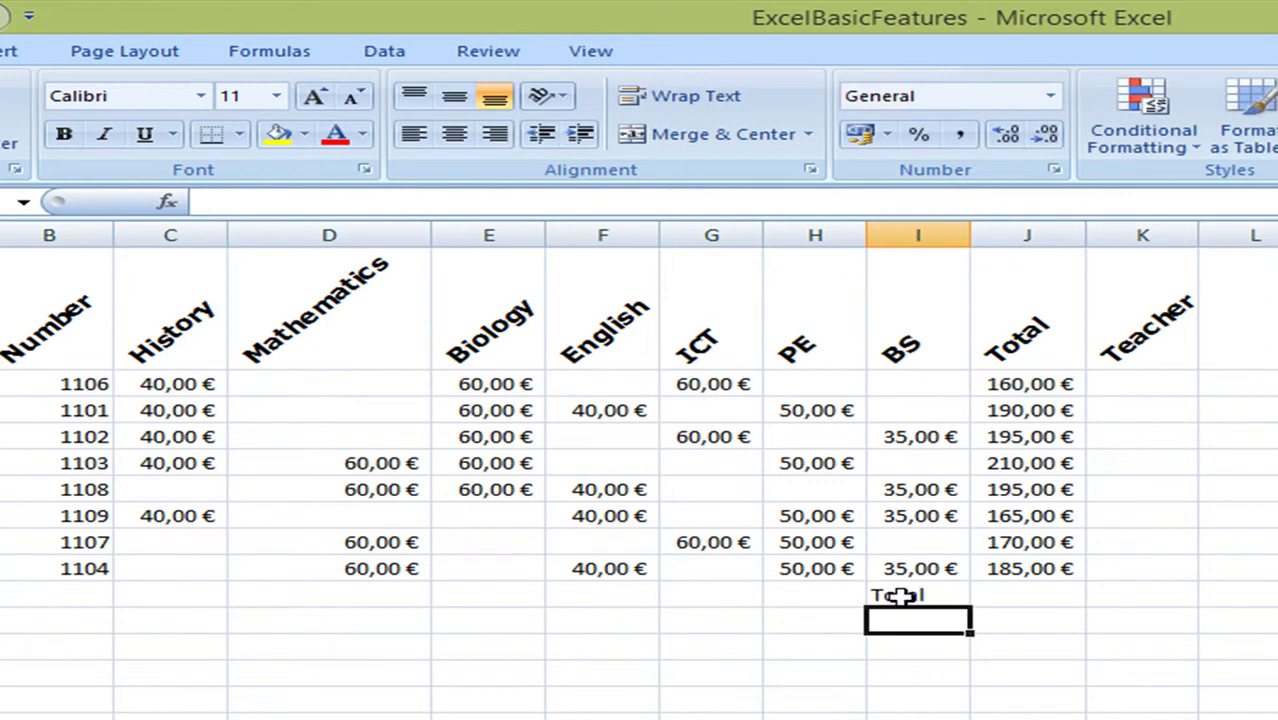
click(901, 597)
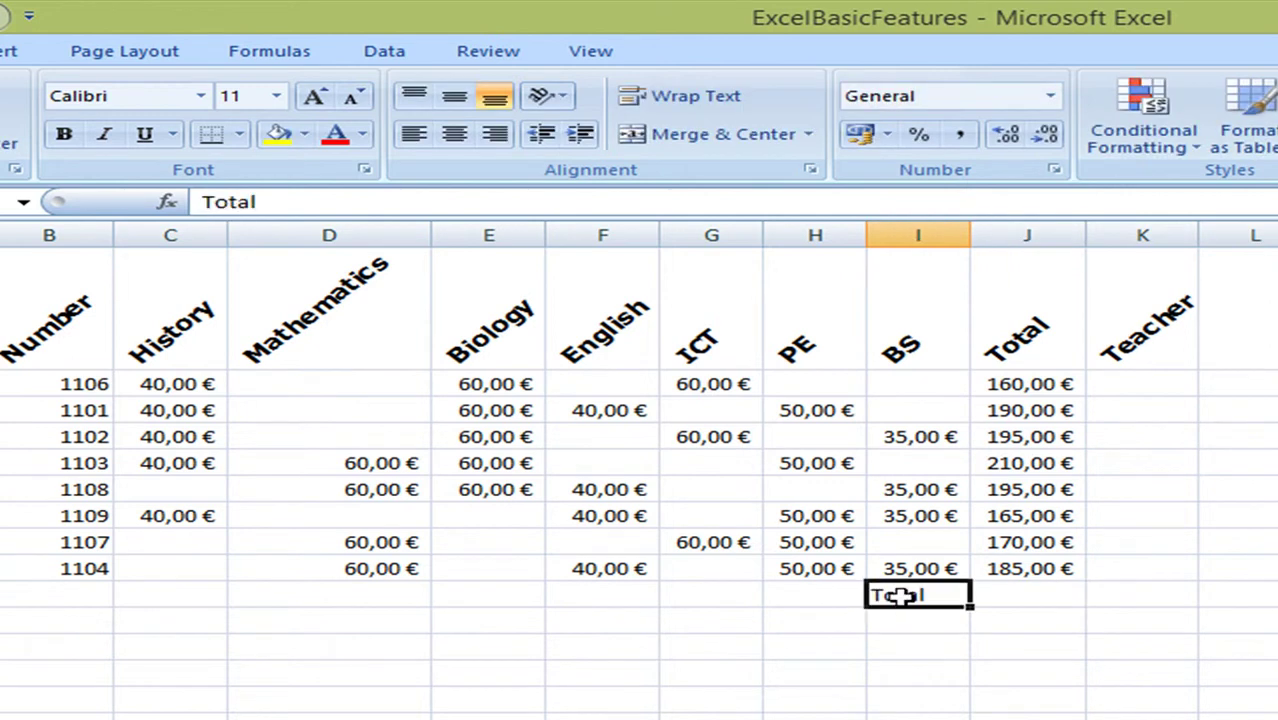
click(64, 137)
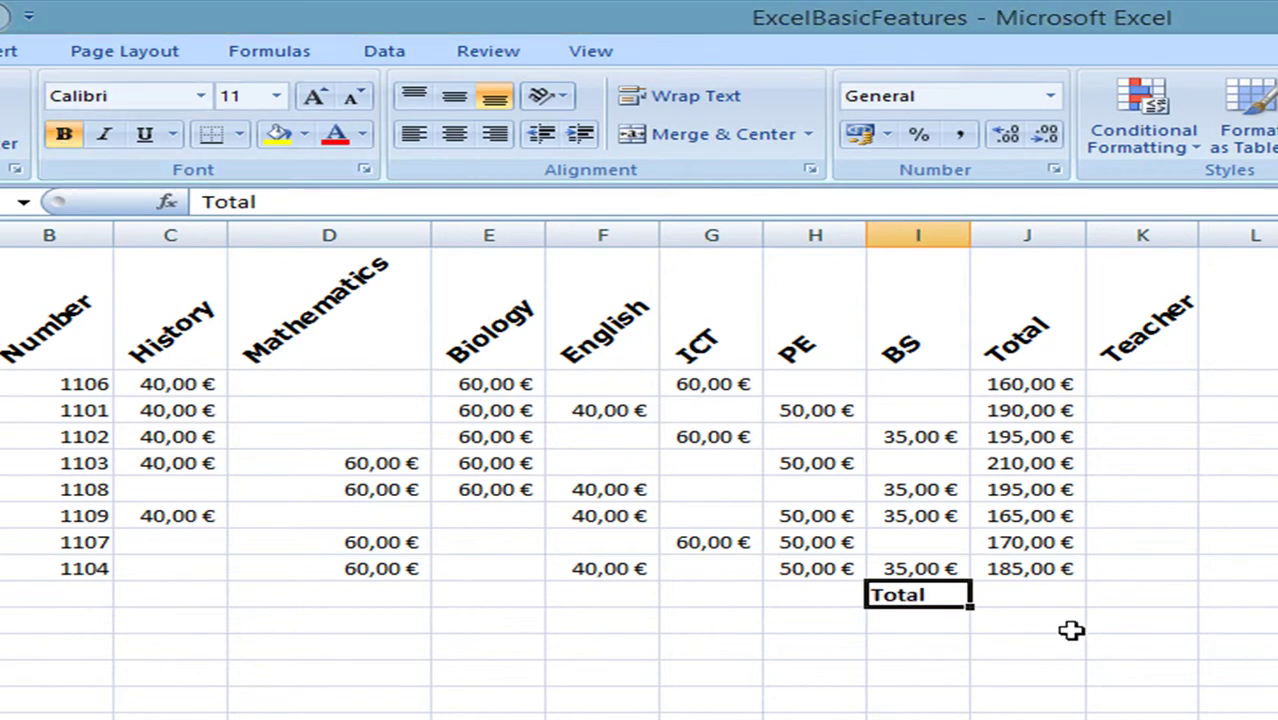
Step: AutoSum the candidate totals into a 1.470,00 € grand total and autofit column J
drag(1058, 382, 1057, 587)
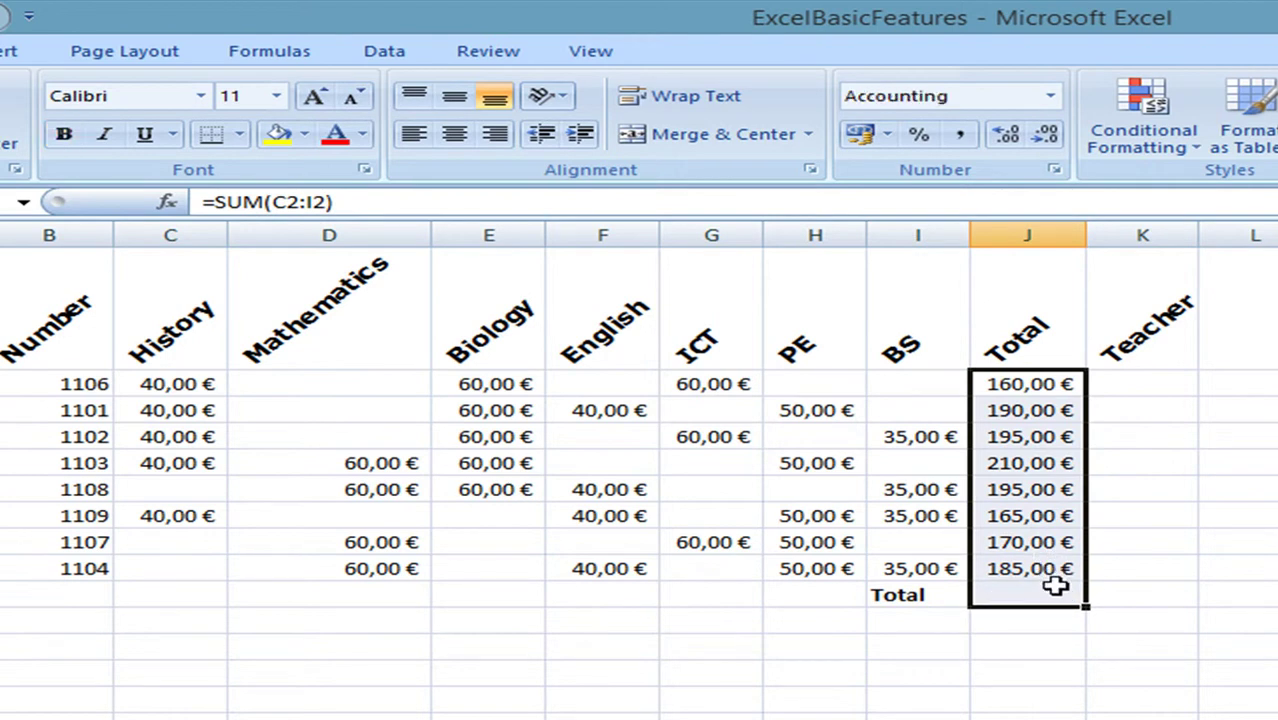
key(alt+equal)
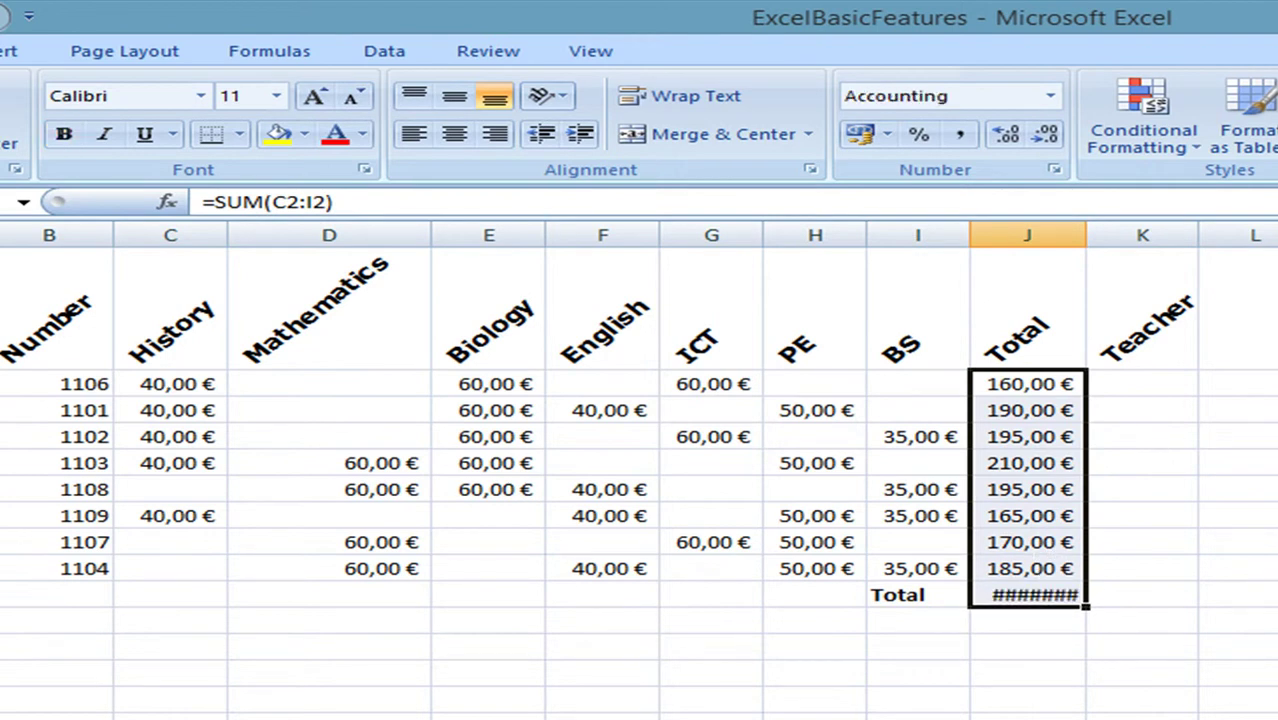
double_click(1086, 236)
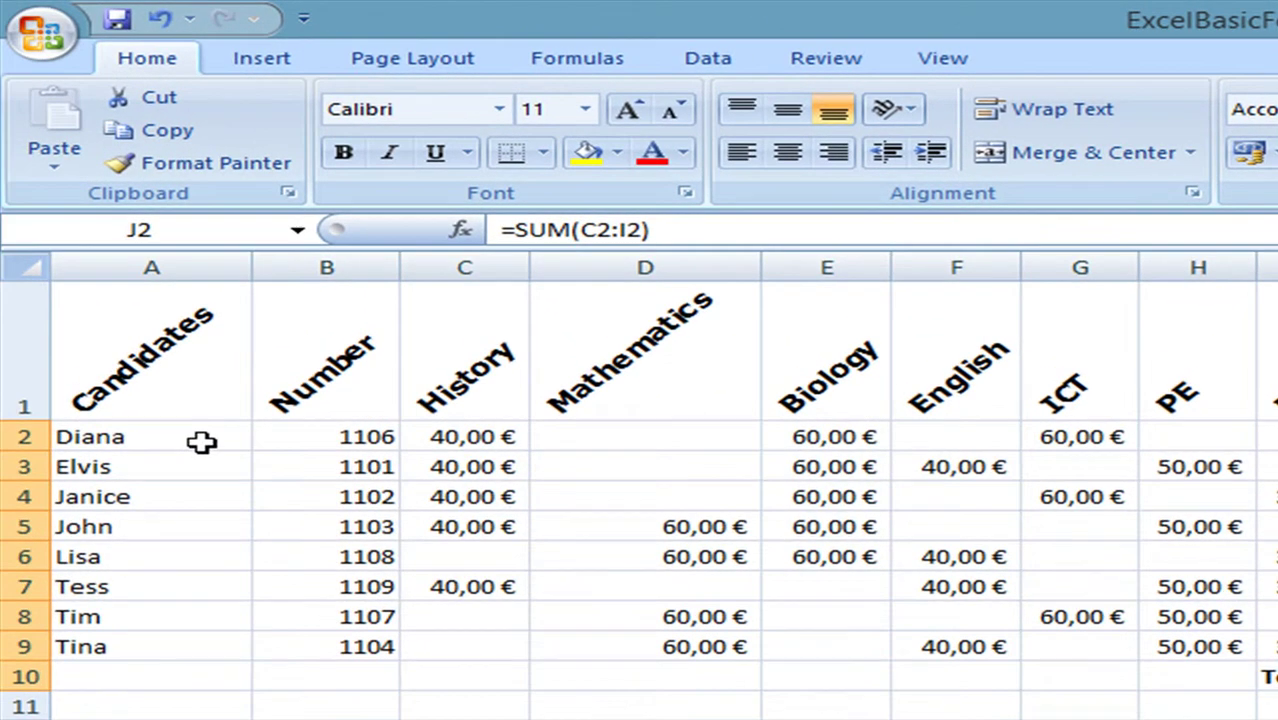
Step: Fill the candidate names in A2:A9 with Olive Green
drag(201, 443, 197, 652)
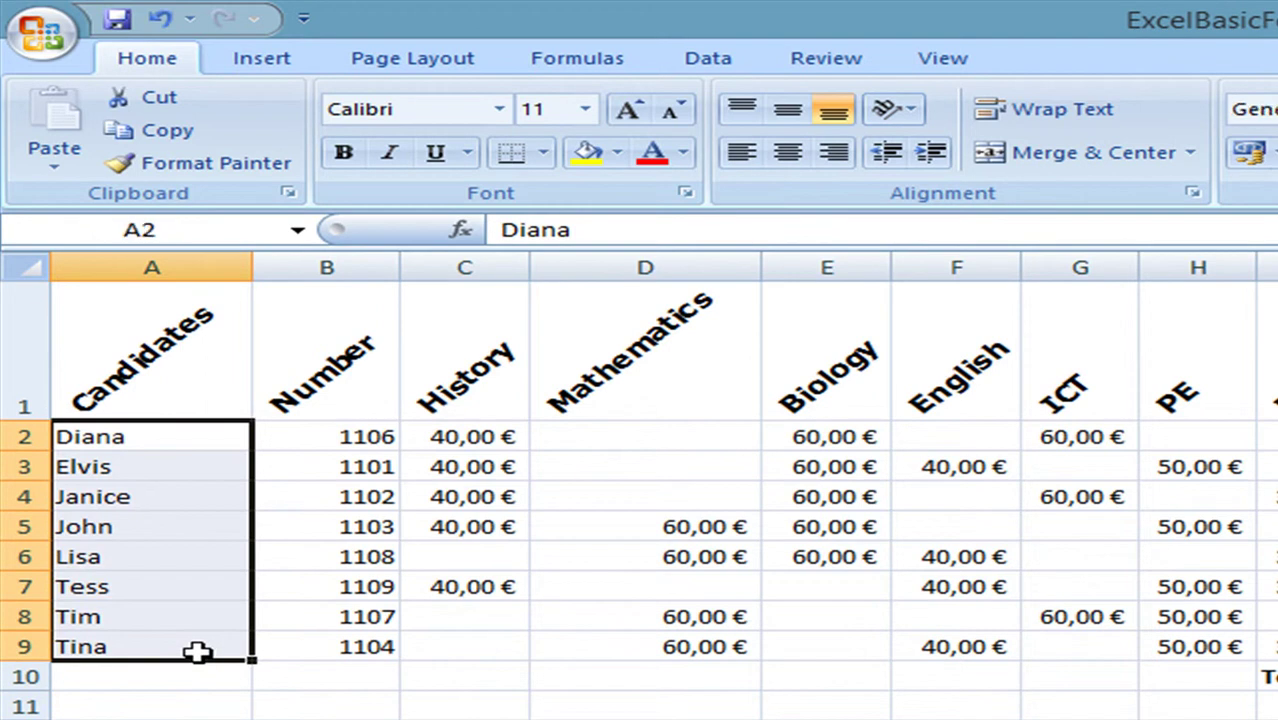
click(619, 154)
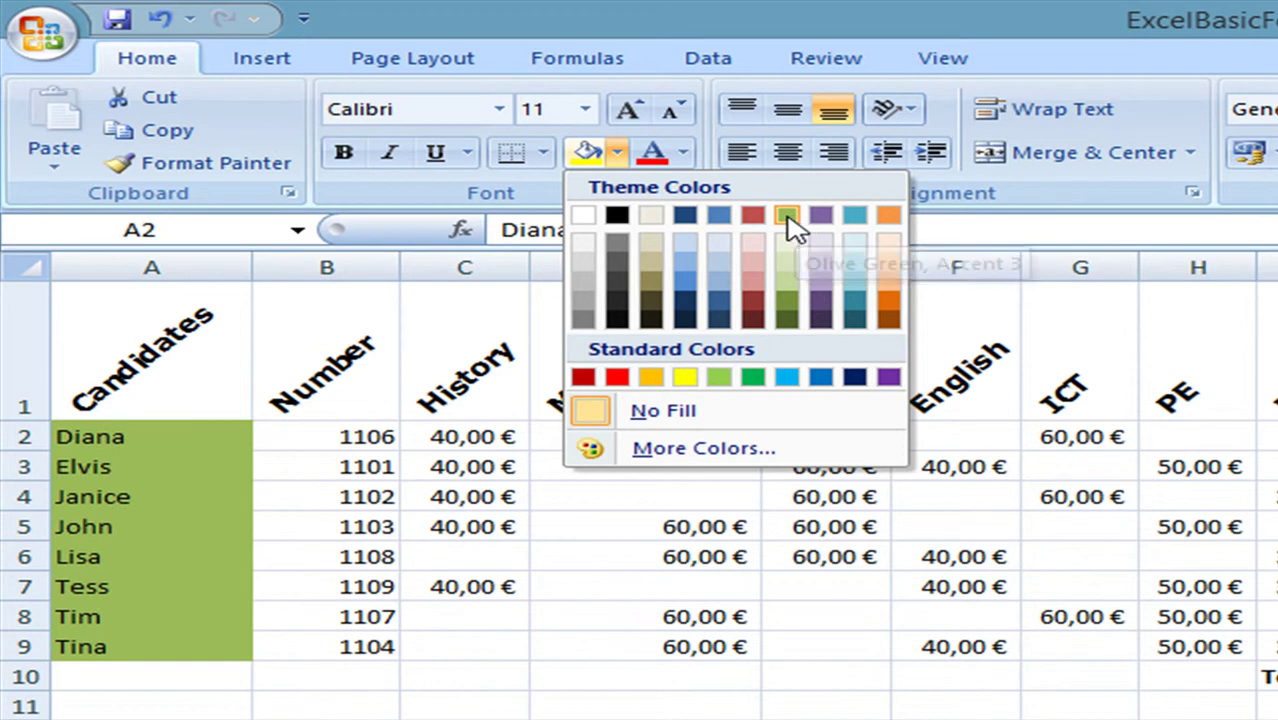
click(788, 218)
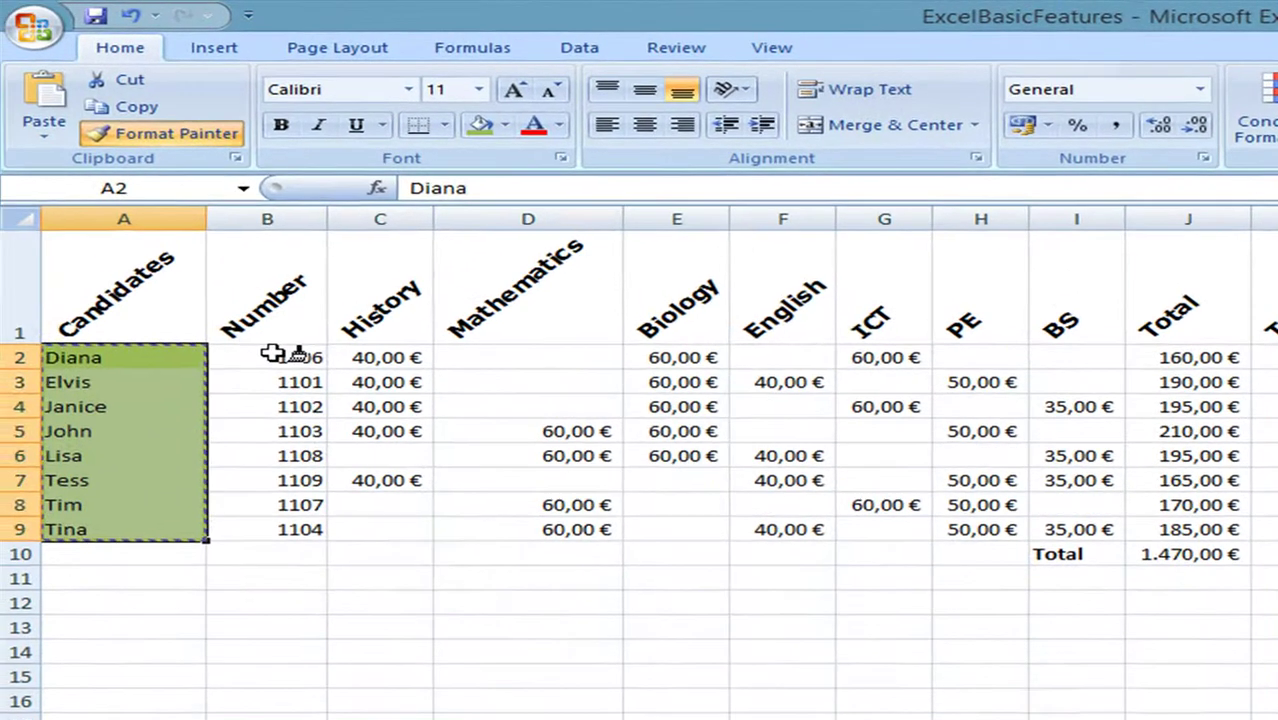
Step: Copy the olive green fill onto the candidate numbers B2:B9 with Format Painter
drag(20, 273, 22, 348)
mouse_move(290, 453)
mouse_down()
mouse_move(314, 523)
mouse_move(302, 523)
mouse_up()
click(414, 618)
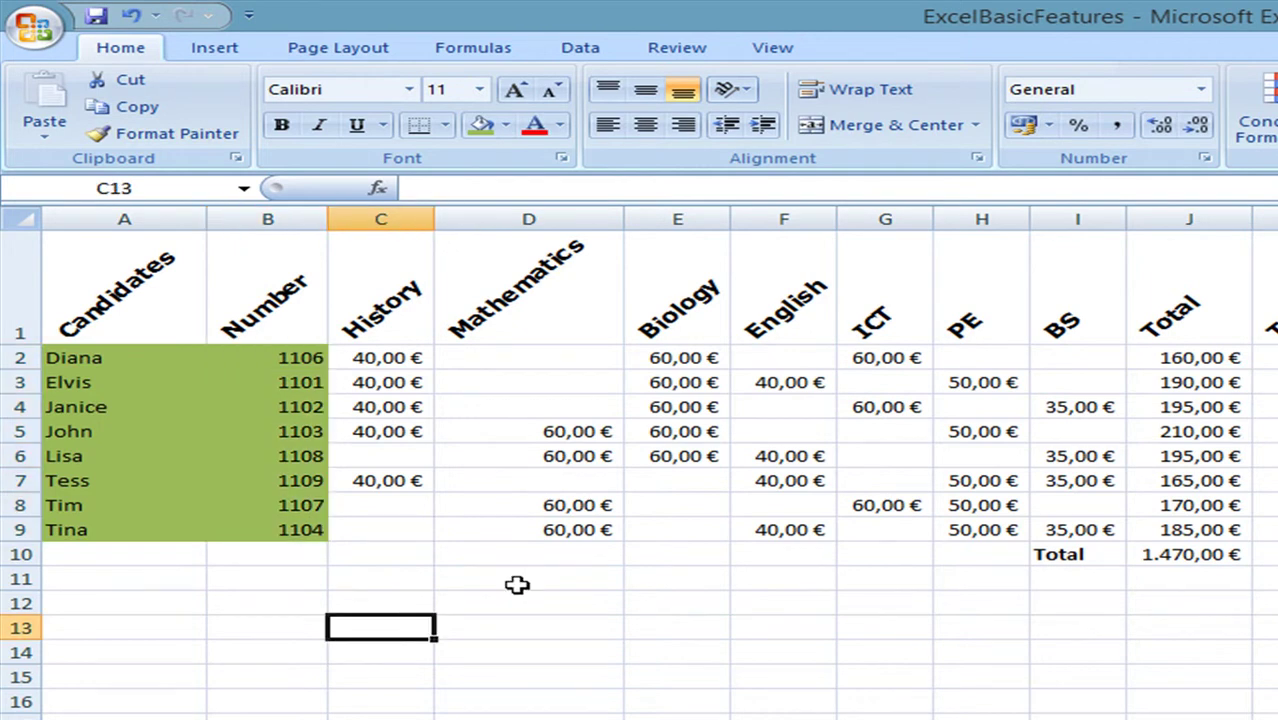
drag(136, 298, 1272, 318)
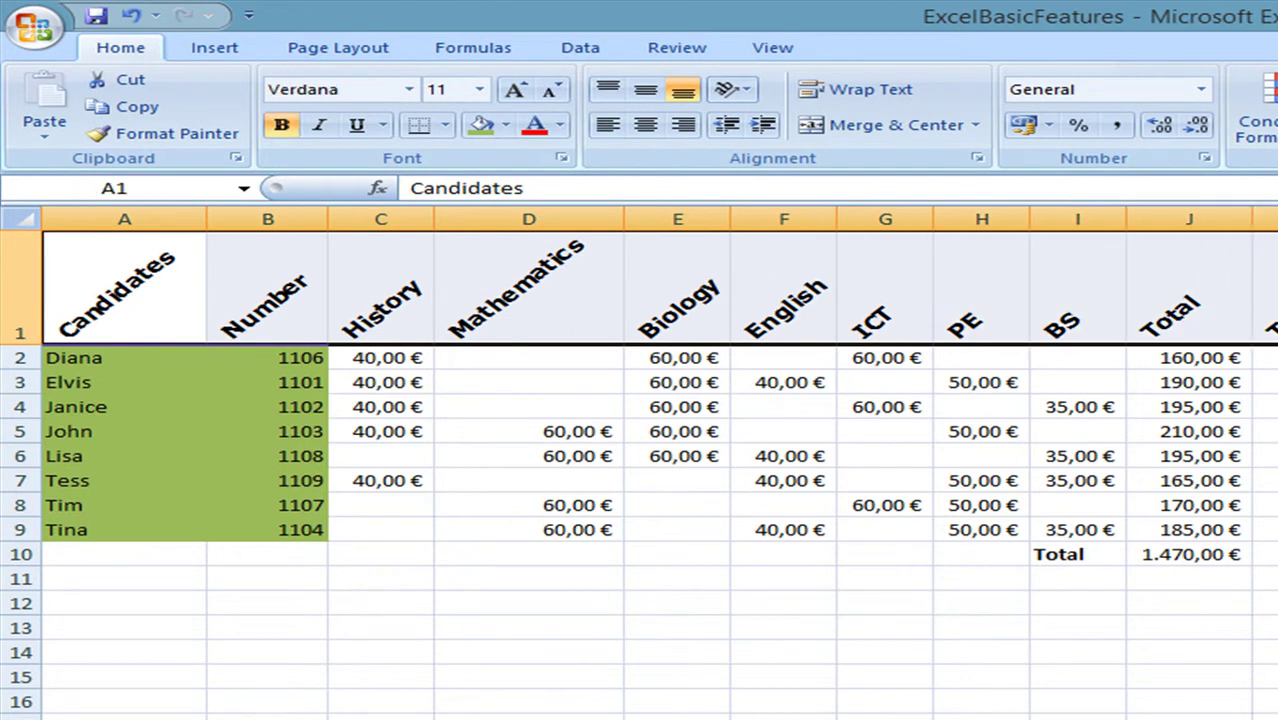
click(128, 313)
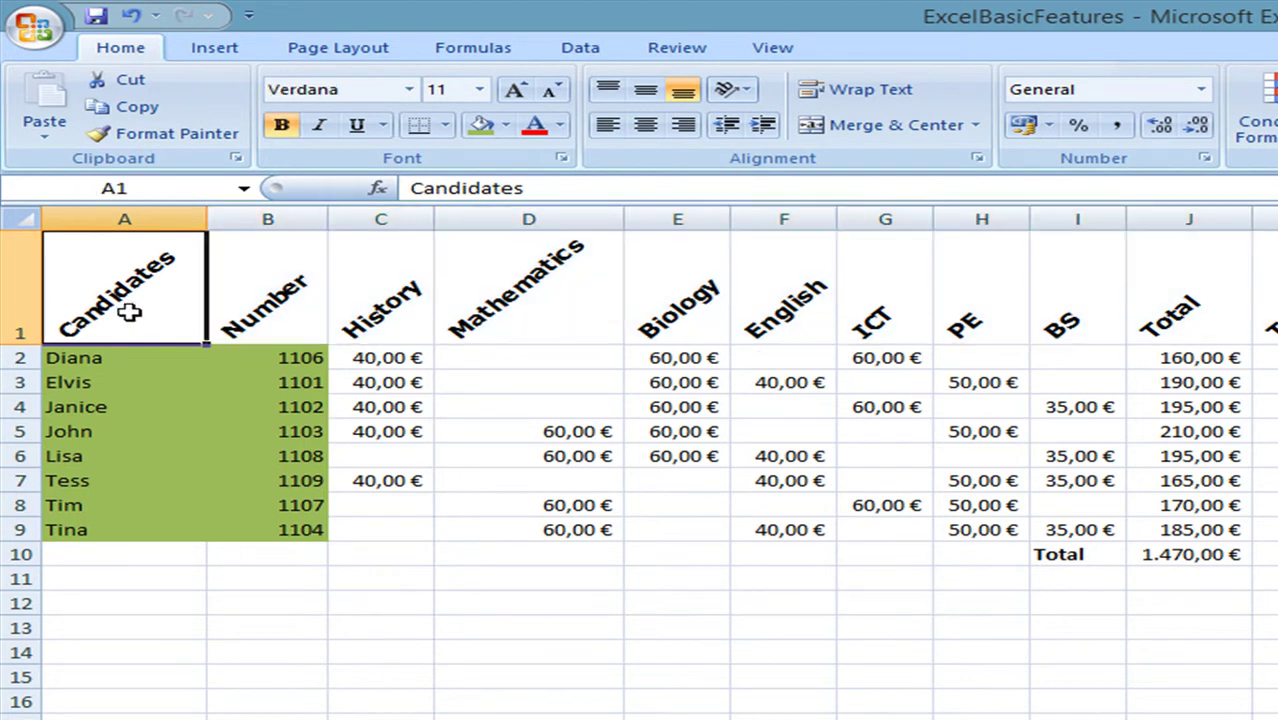
click(172, 133)
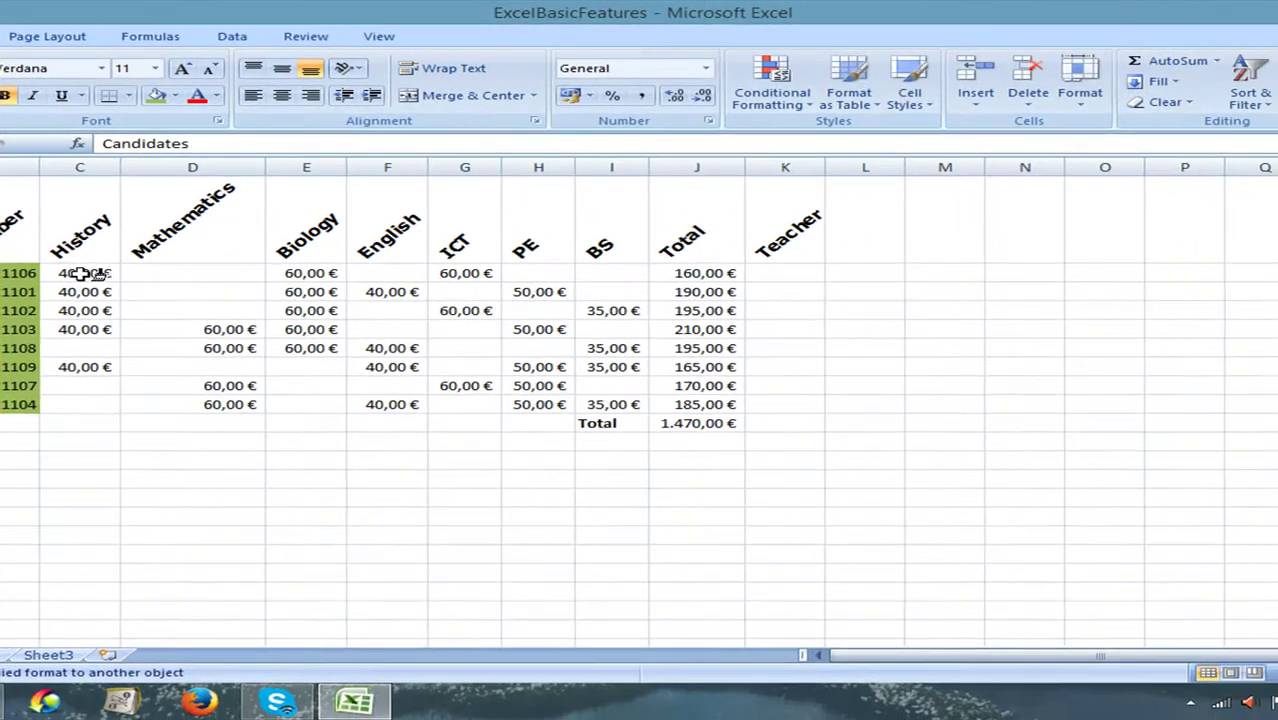
click(380, 357)
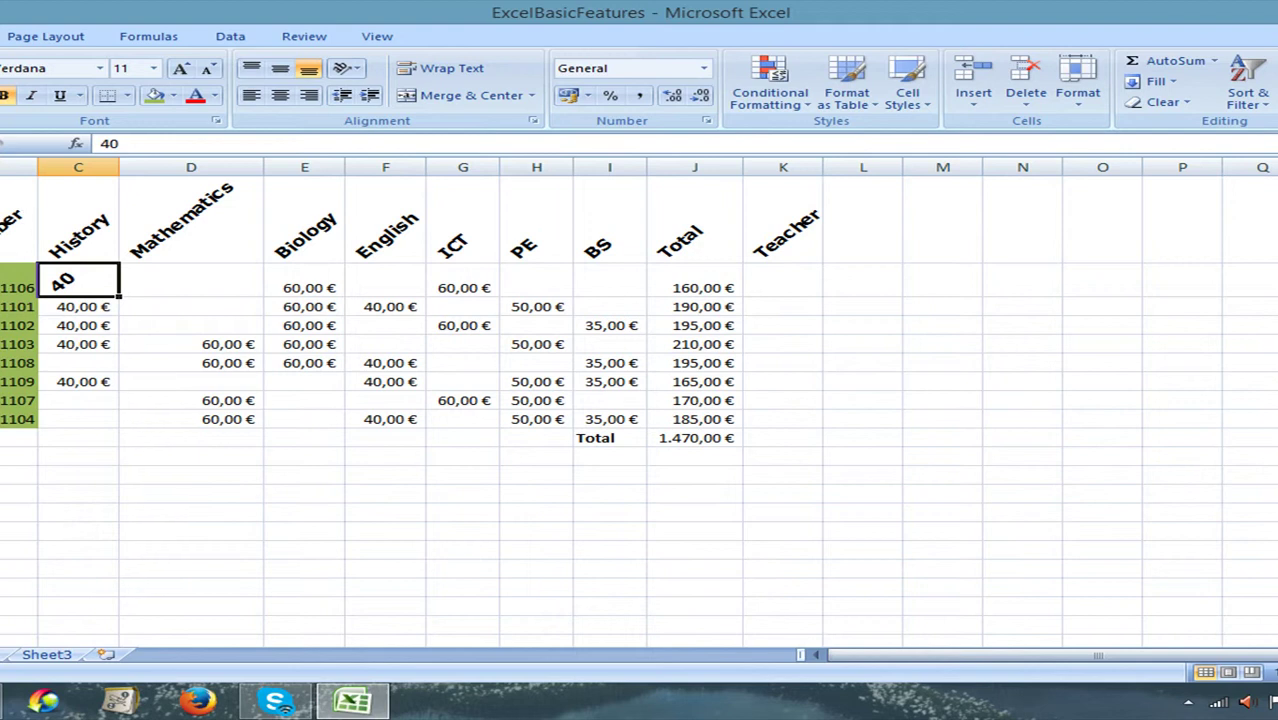
key(ctrl+z)
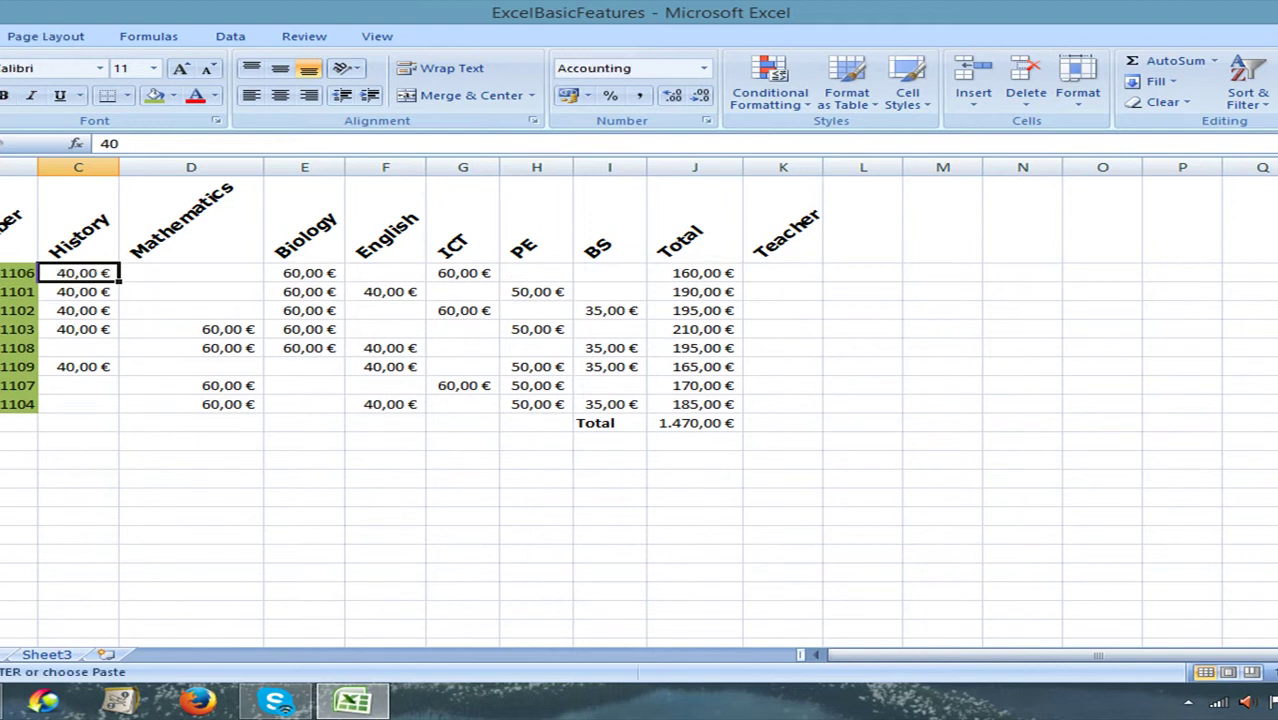
key(ctrl+z)
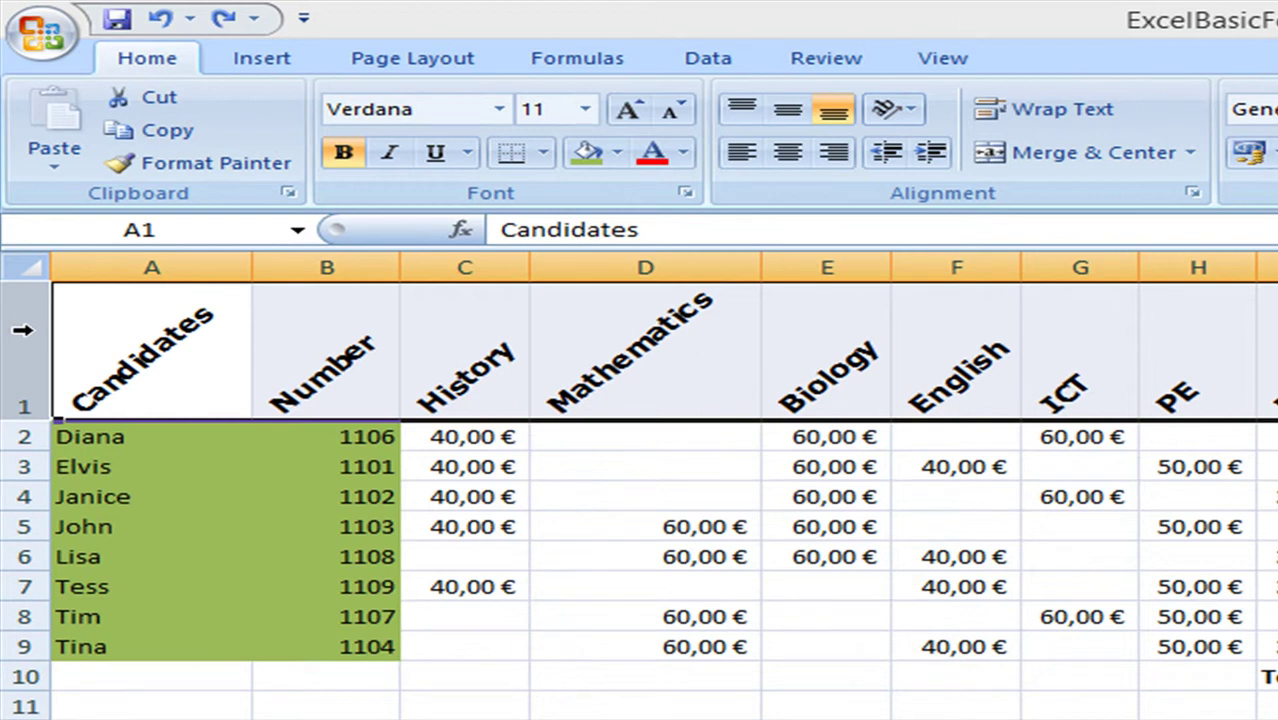
Step: Insert a new row 1, merge it across the table and type 'IGCSE Exam Fees'
right_click(26, 331)
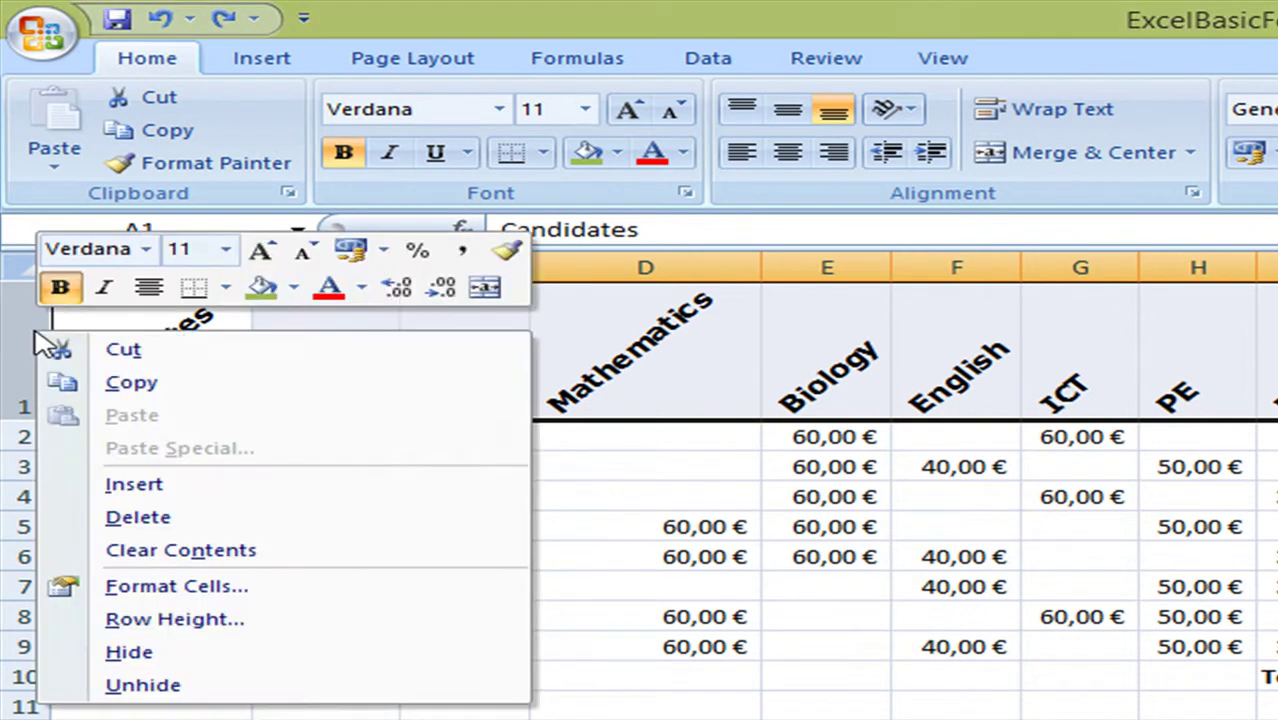
click(172, 490)
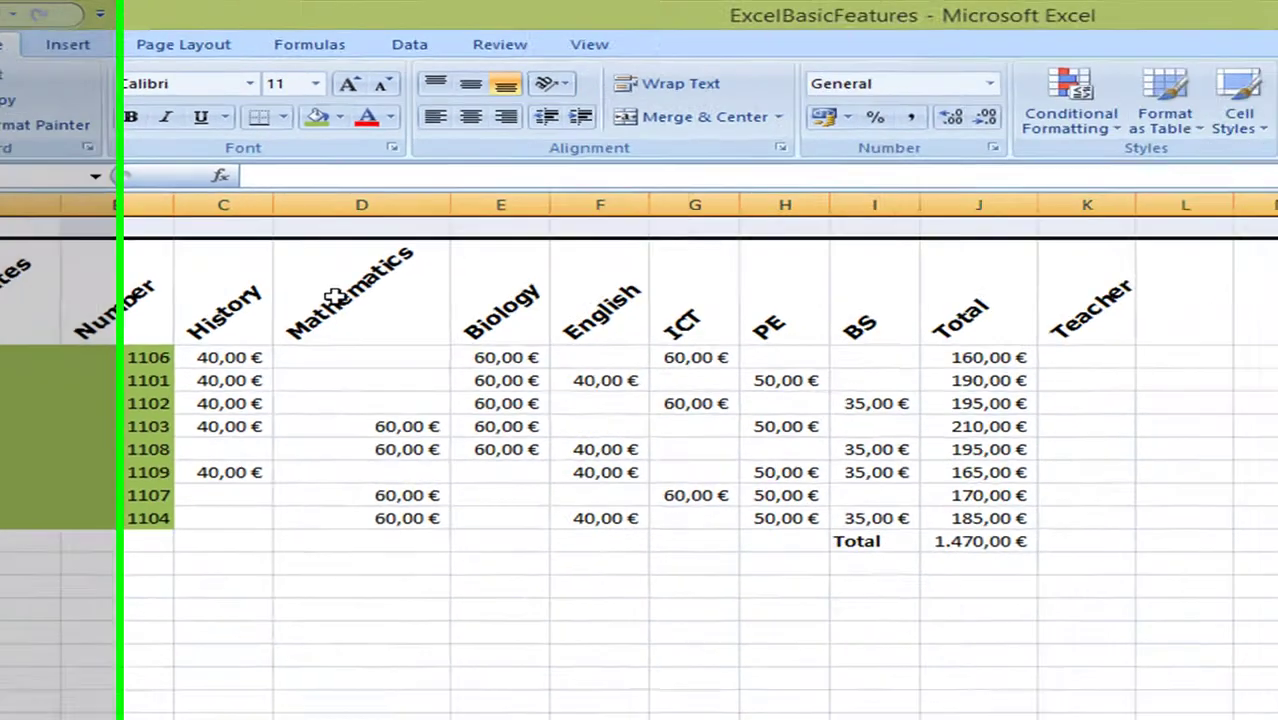
click(205, 298)
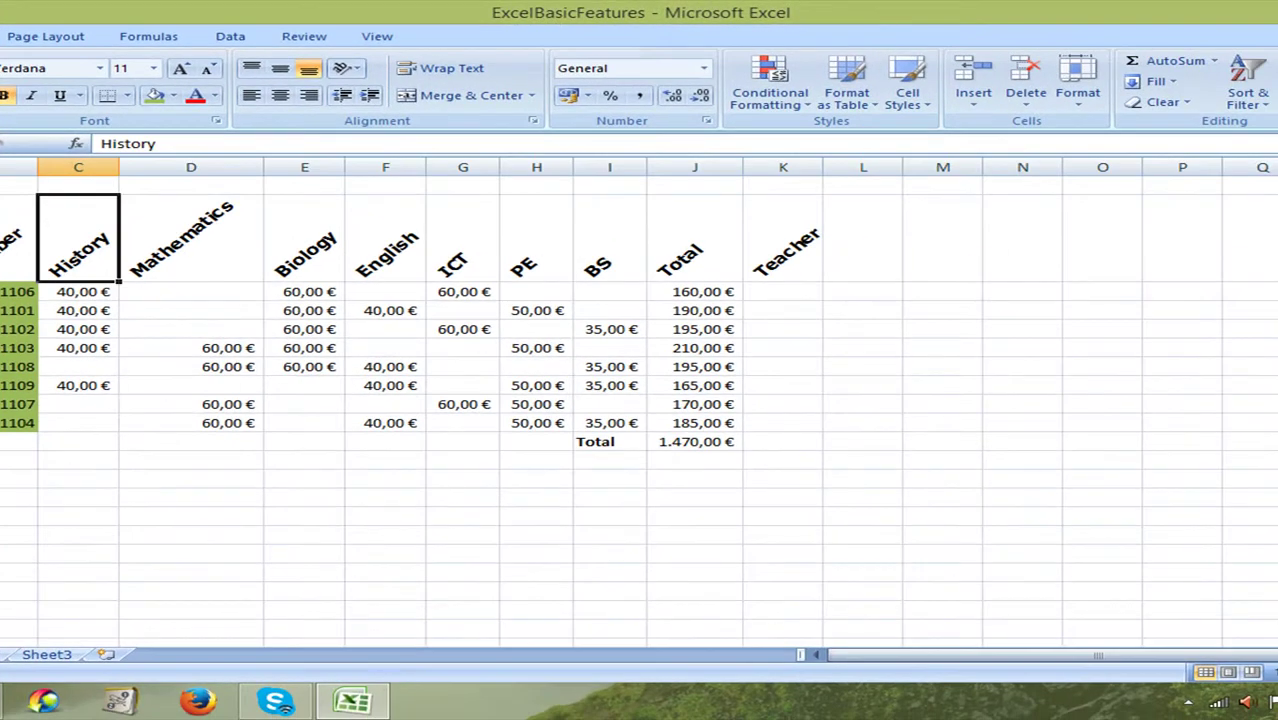
drag(0, 184, 610, 185)
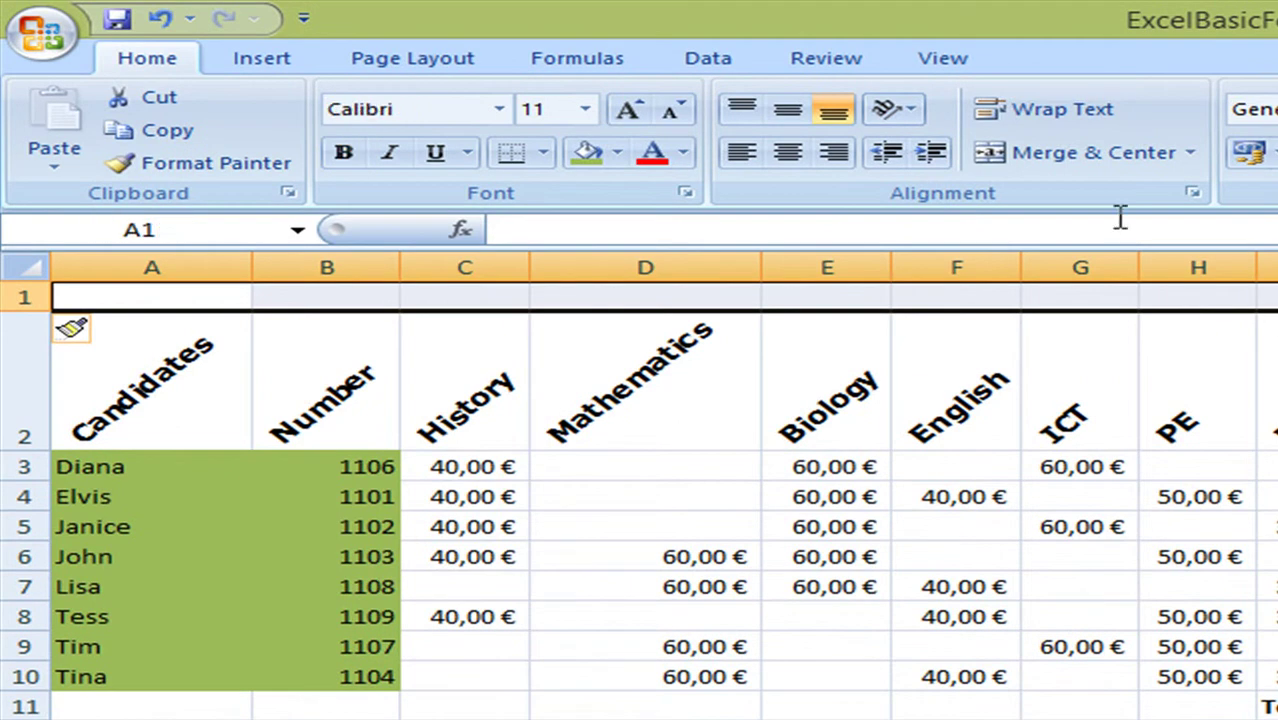
click(1080, 155)
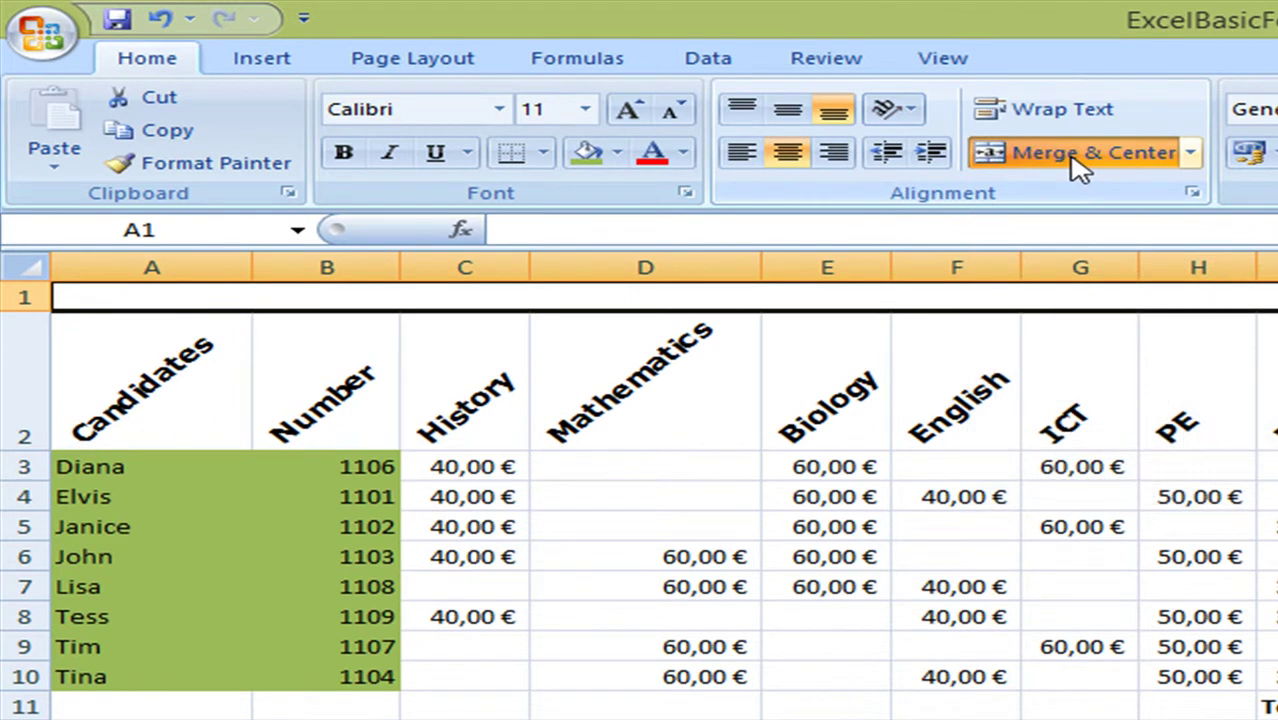
text(IG)
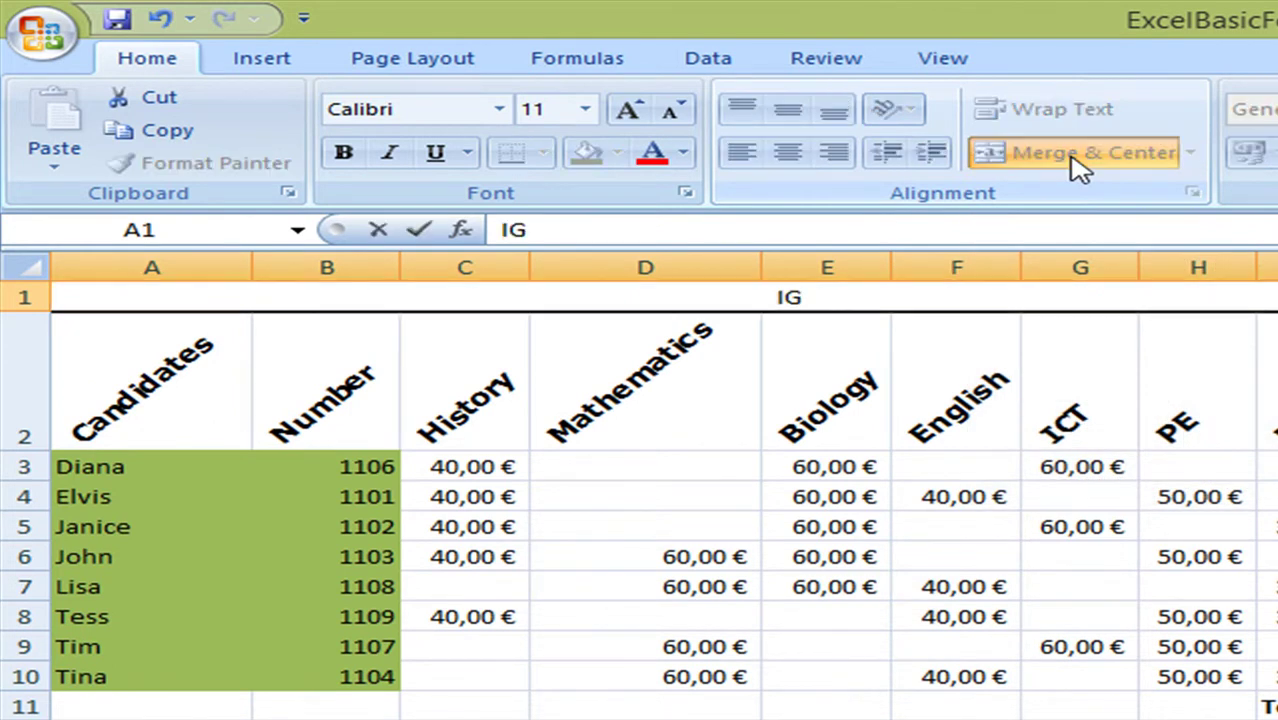
text(CSE E)
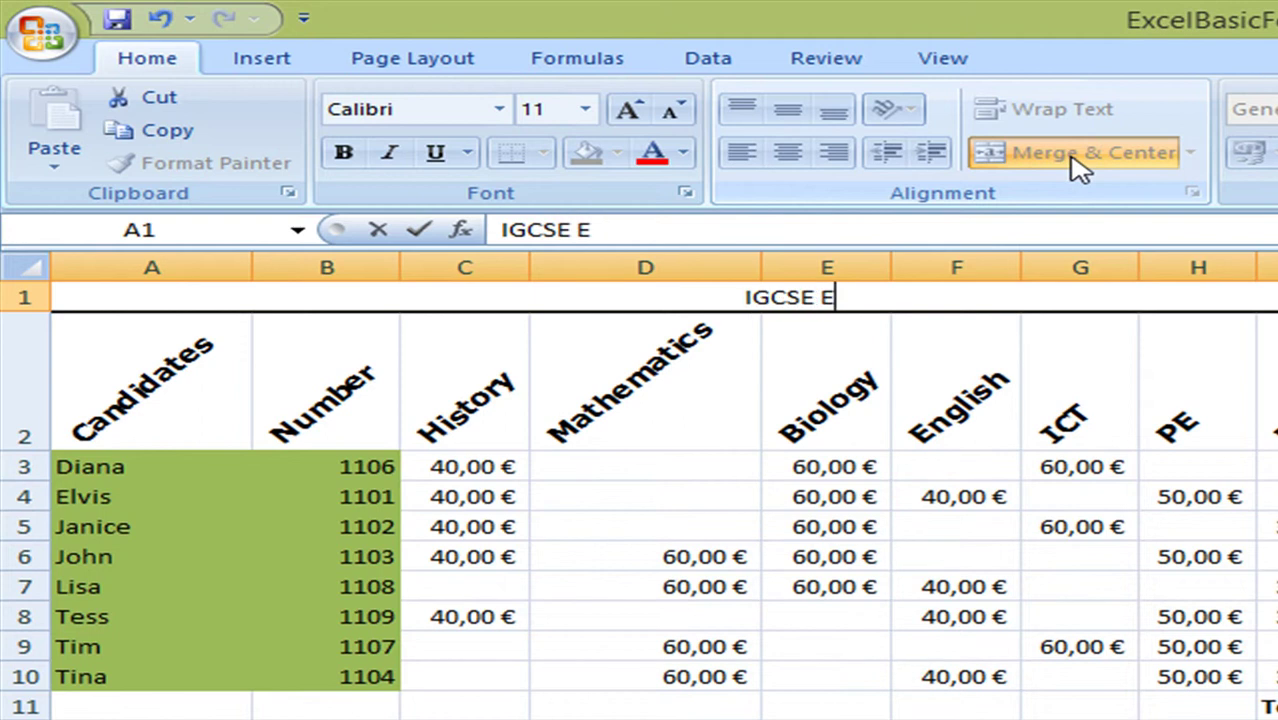
text(xam )
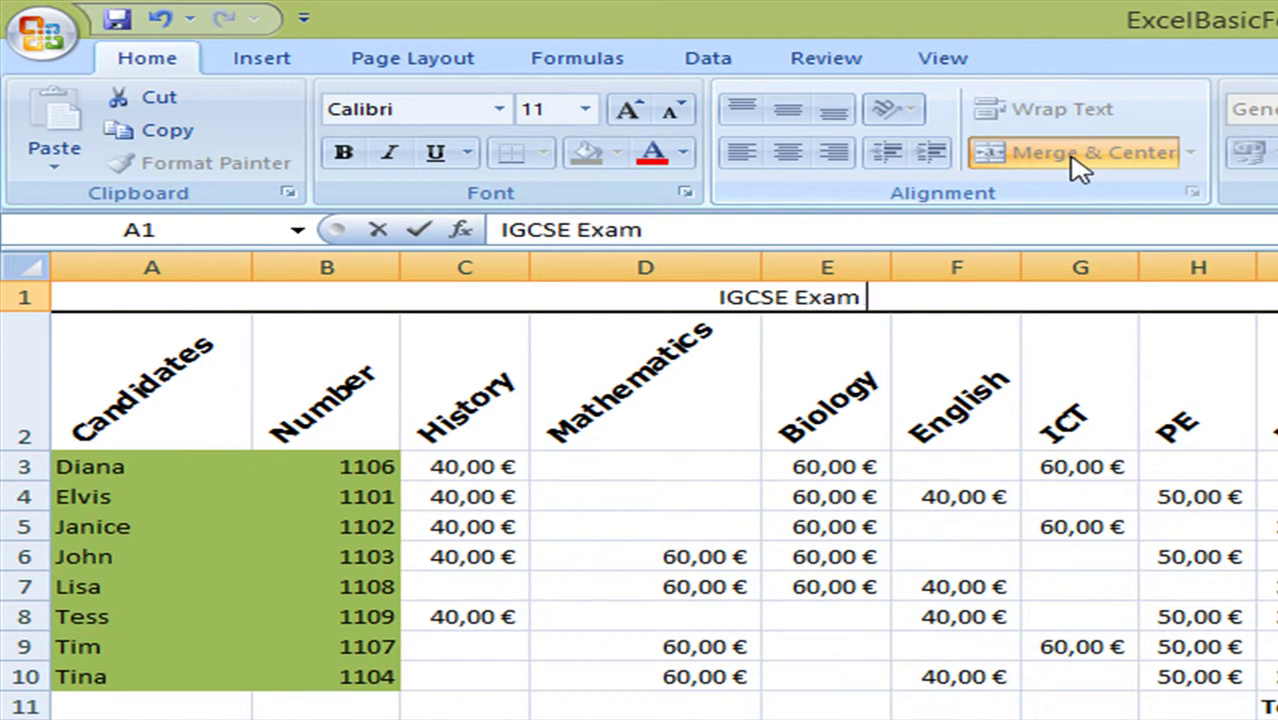
text(Fees)
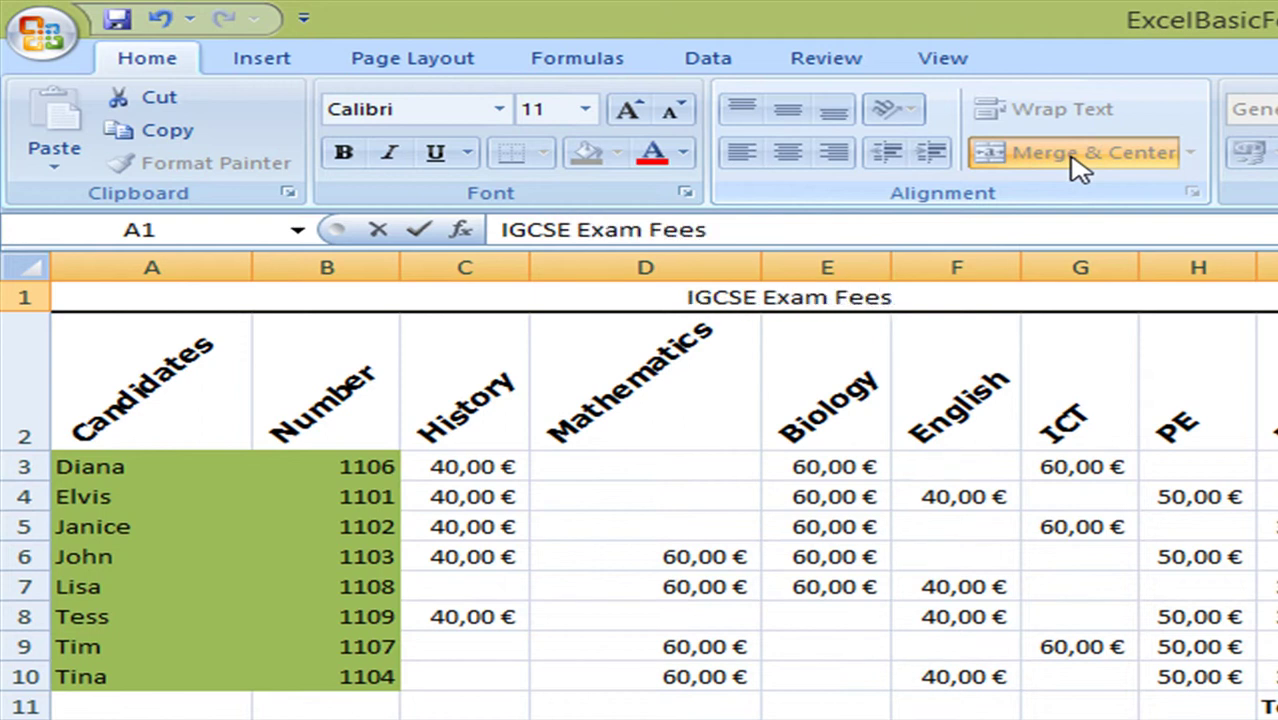
Step: Make the title bold at 16 point and drag the title row taller
click(677, 290)
click(343, 160)
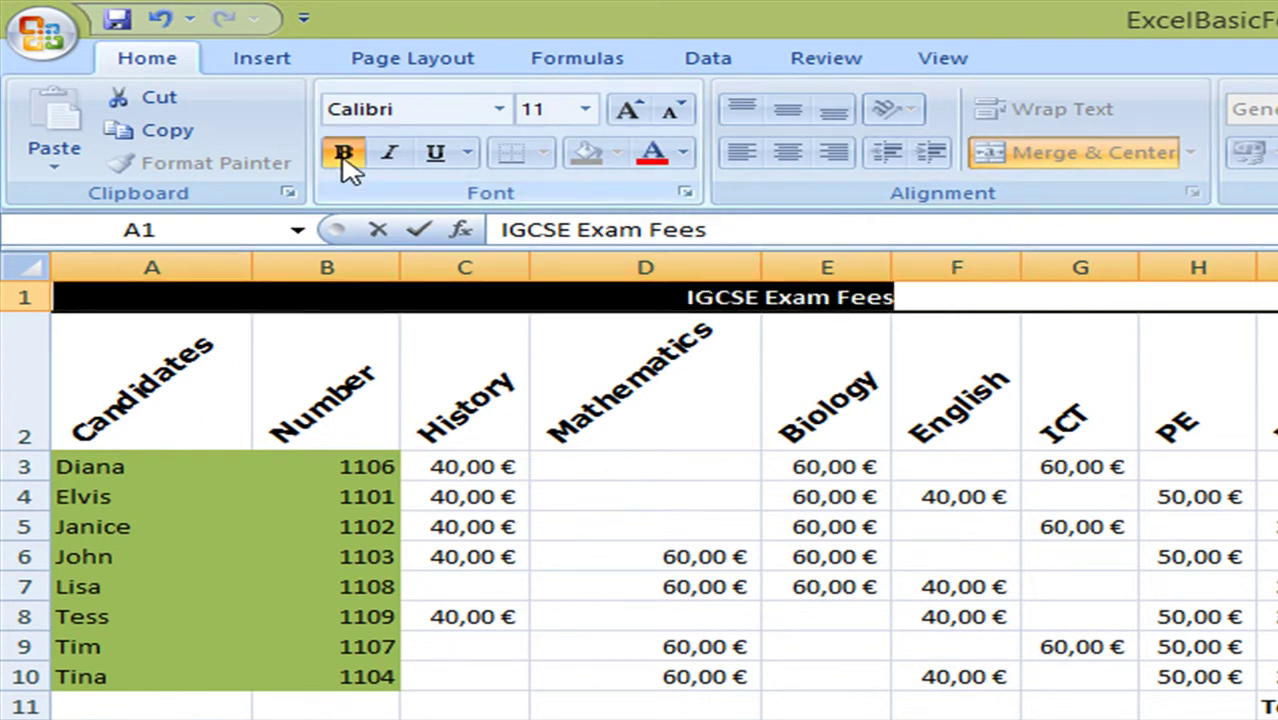
click(628, 110)
click(628, 110)
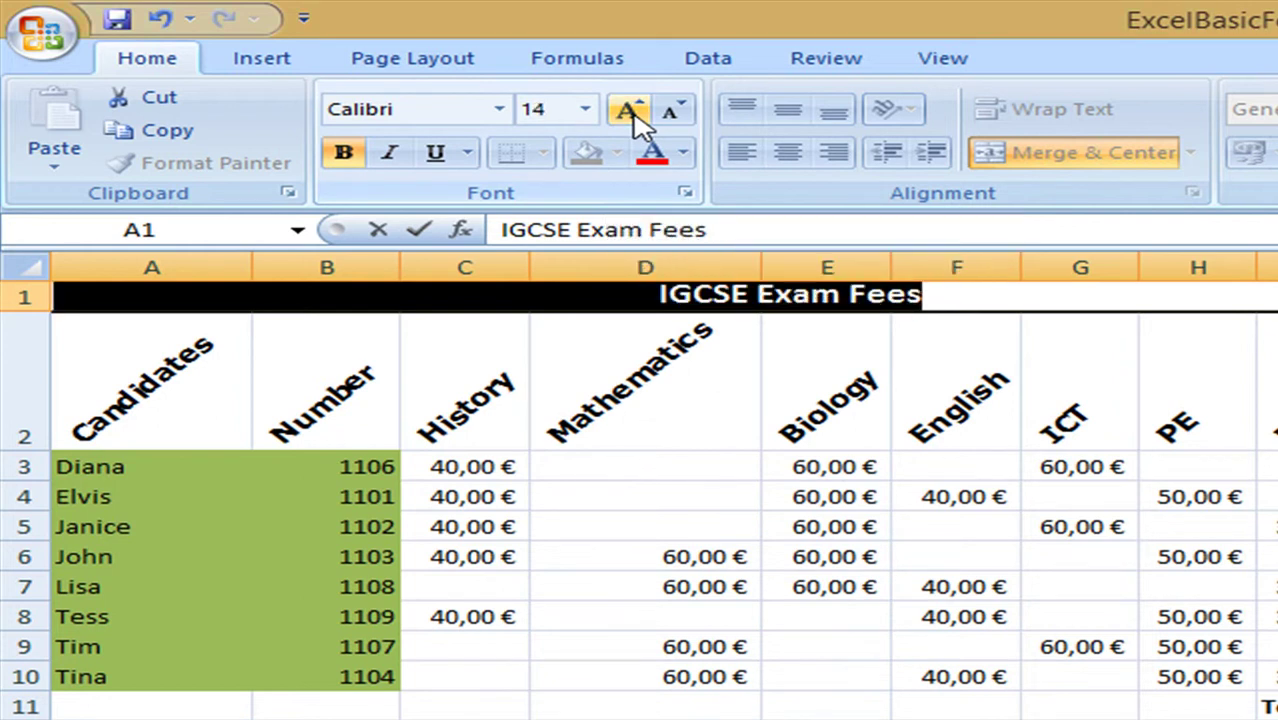
click(628, 110)
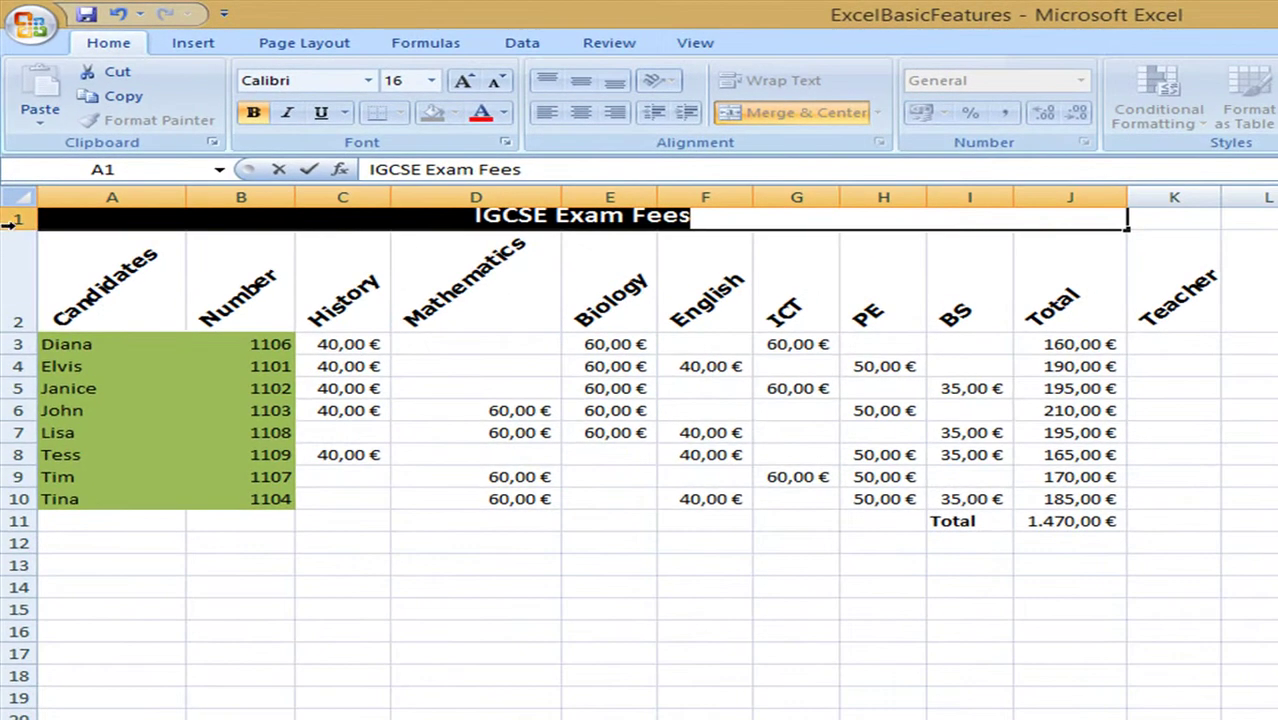
drag(8, 226, 9, 236)
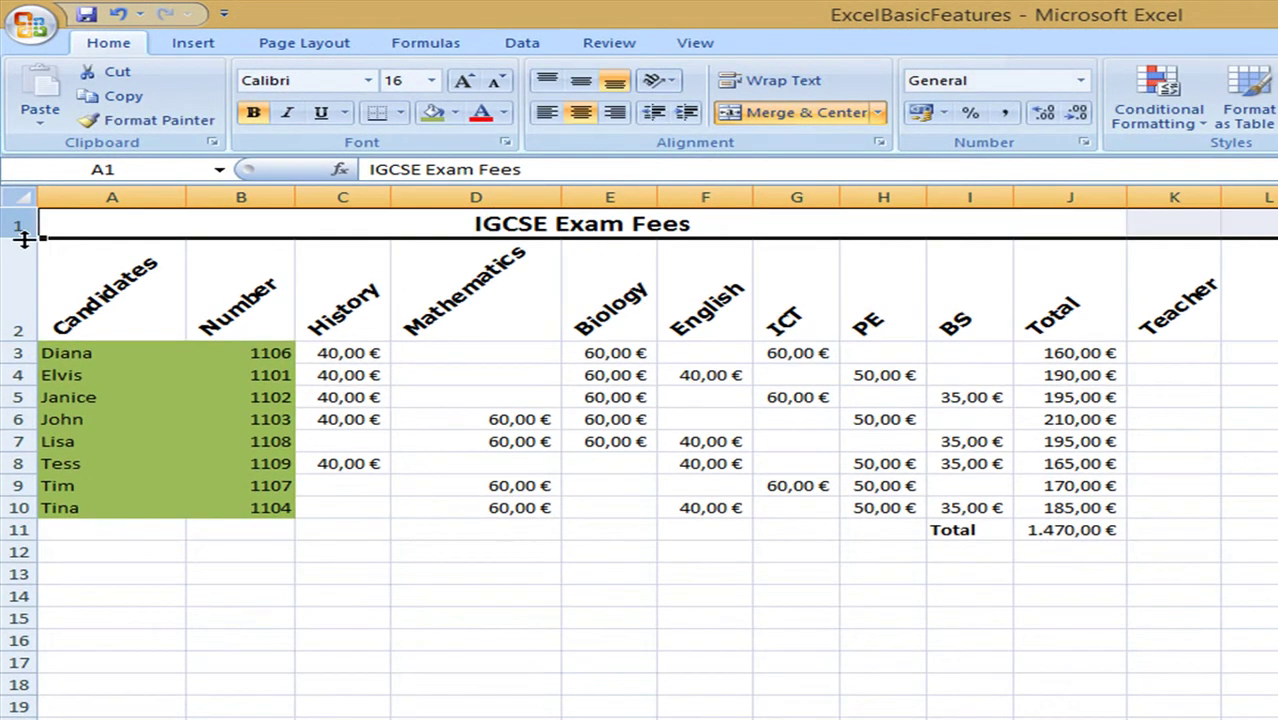
drag(22, 236, 22, 244)
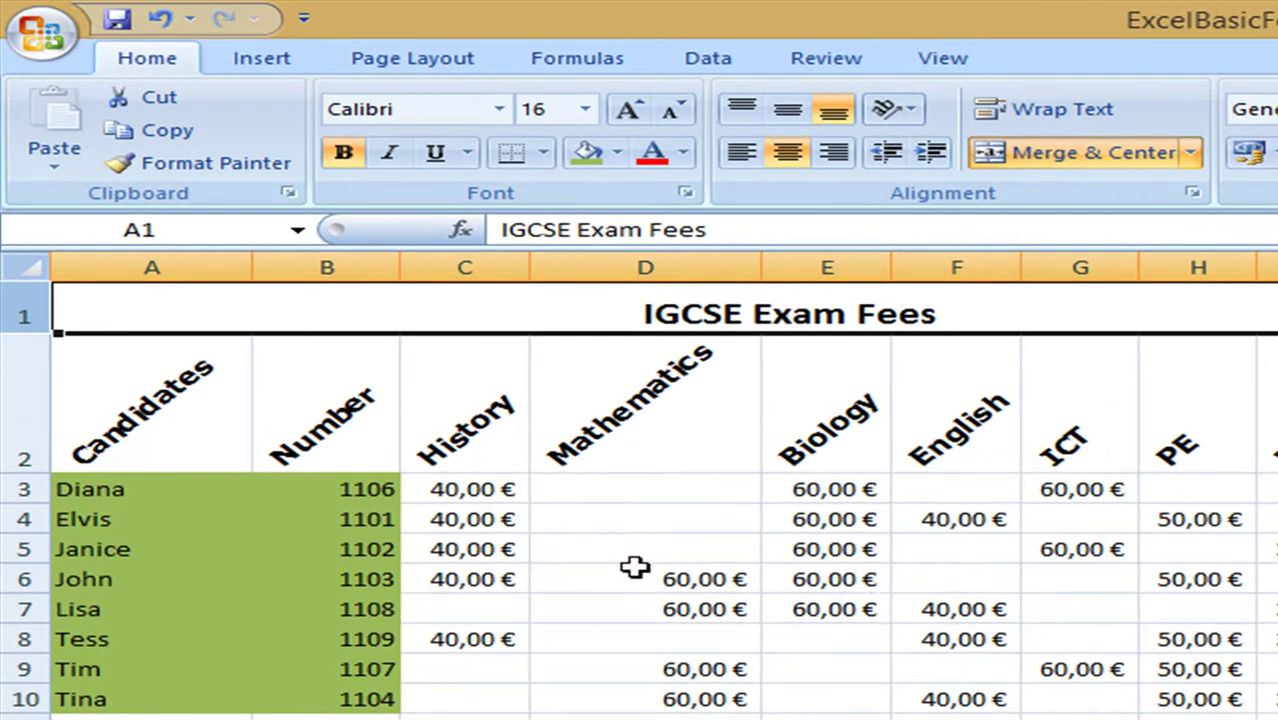
Step: Reduce the fees and totals in C3:J11 to zero decimal places, e.g. 40 € and 1.470 €
drag(495, 490, 1272, 719)
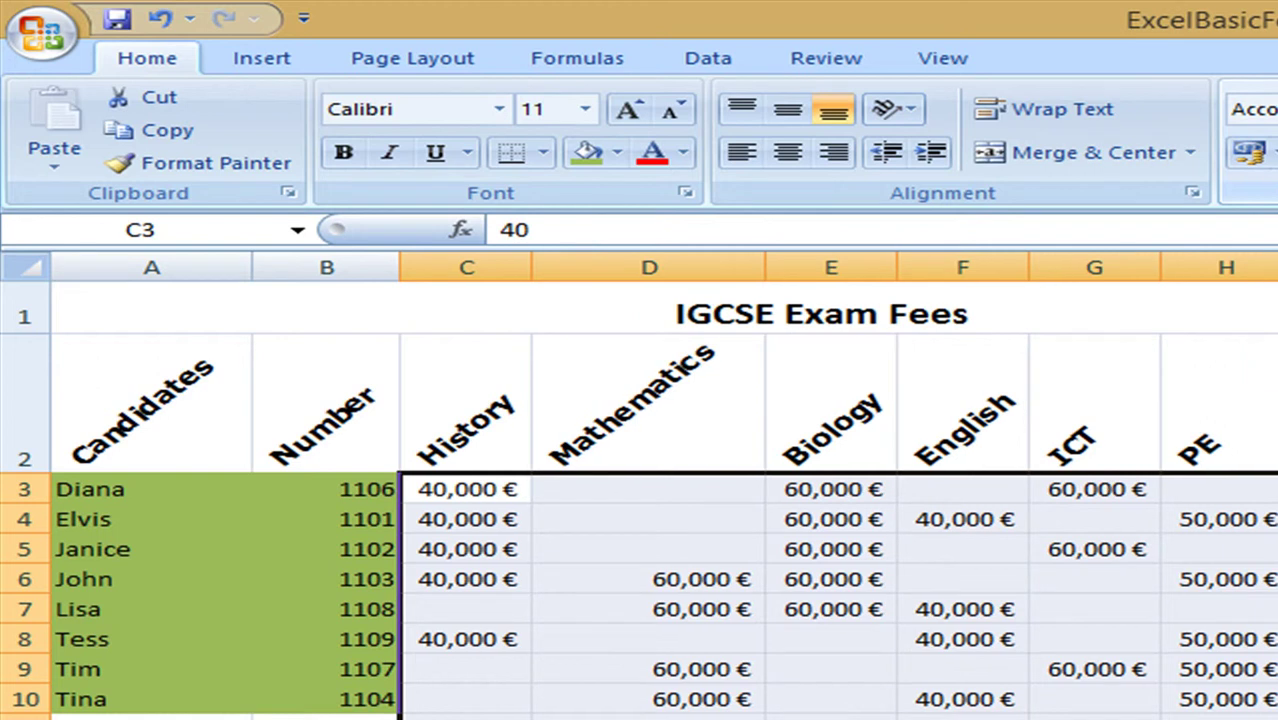
click(700, 95)
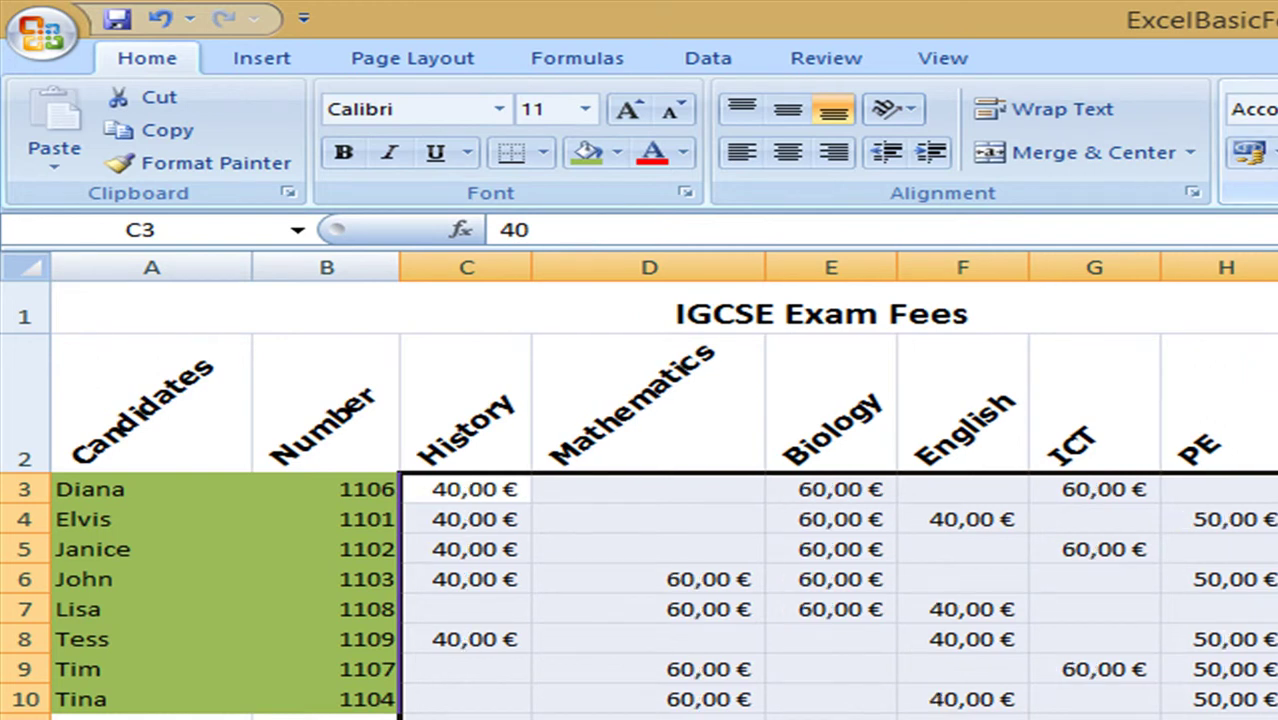
click(700, 95)
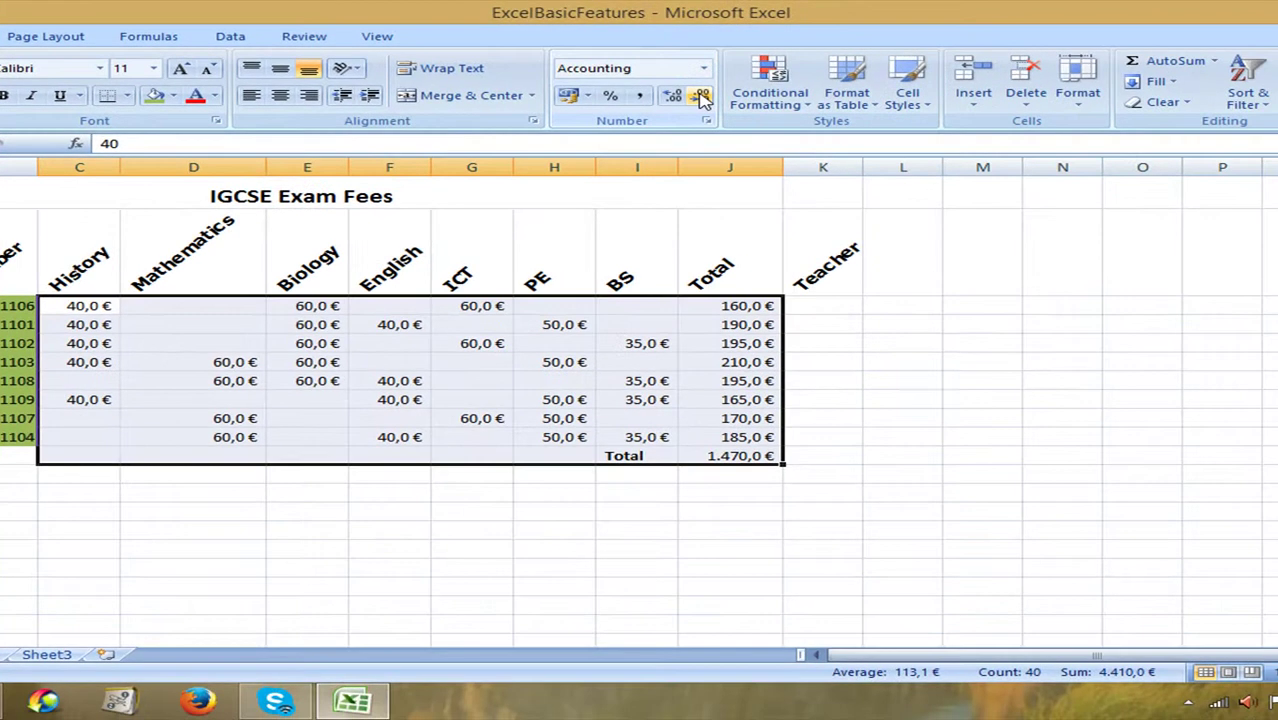
click(700, 95)
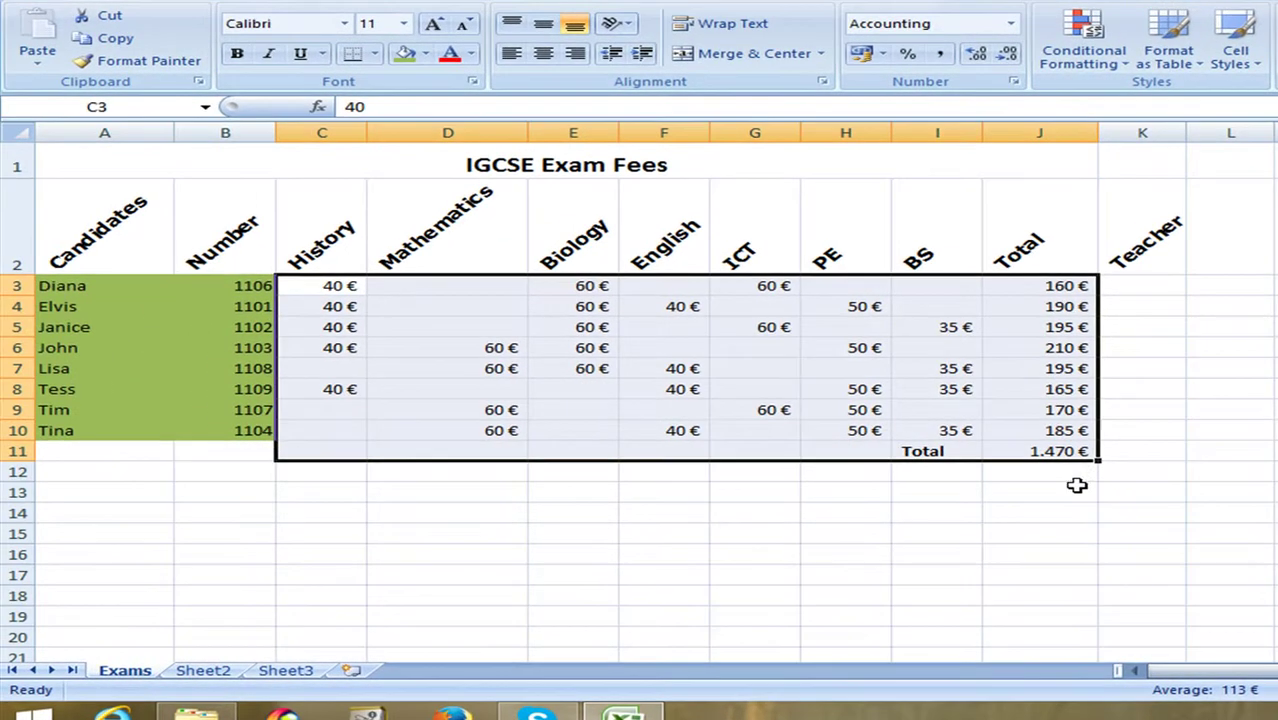
click(765, 480)
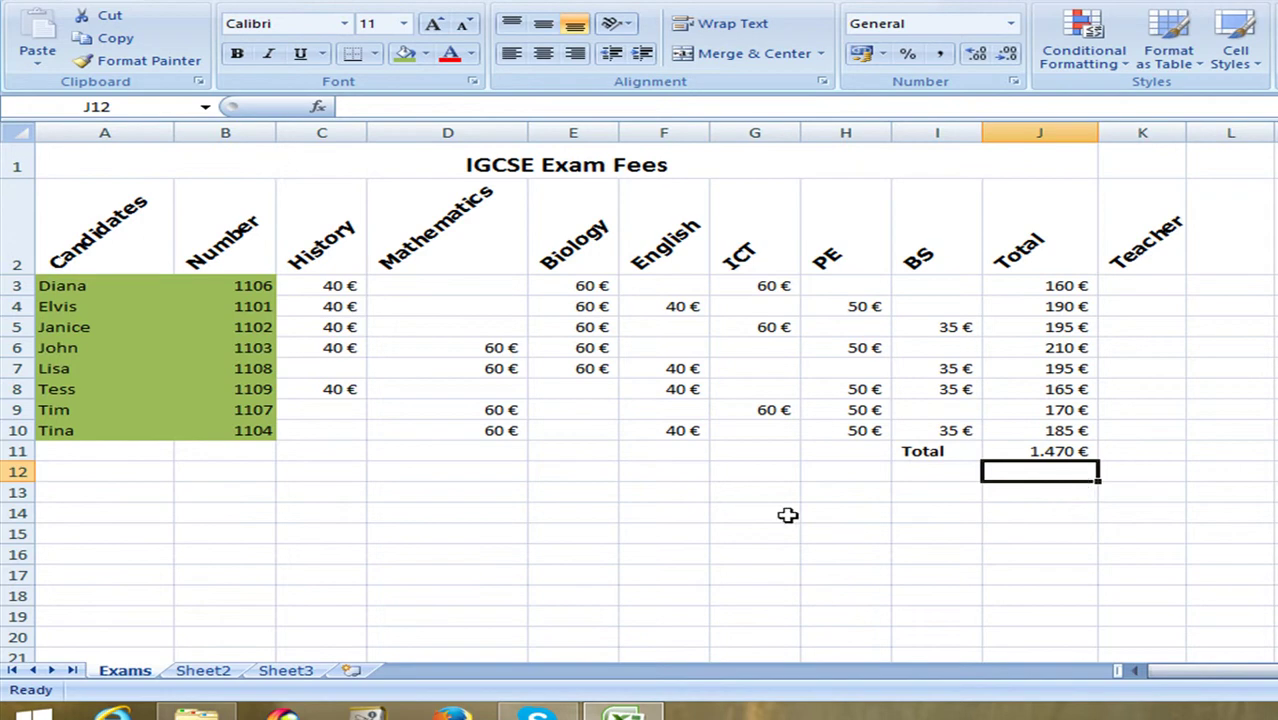
Step: Draw an arrow shape pointing at the 1.470 € grand total
click(195, 4)
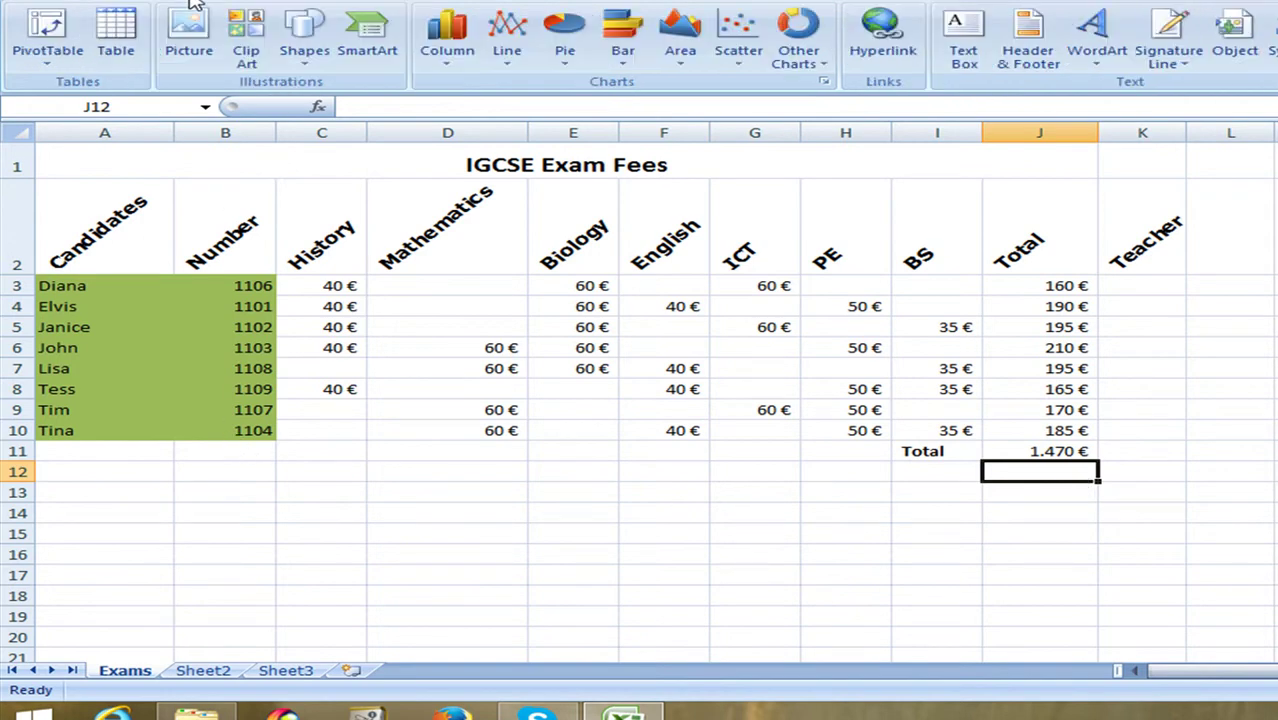
click(305, 50)
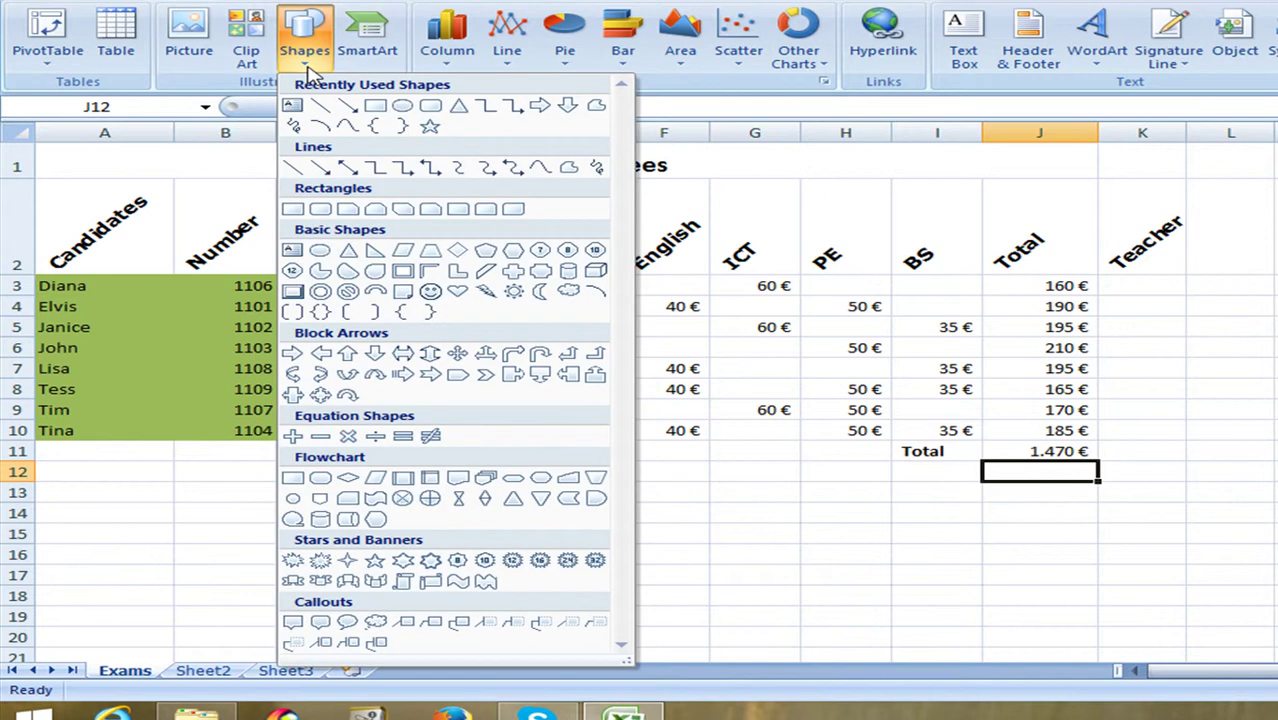
click(354, 107)
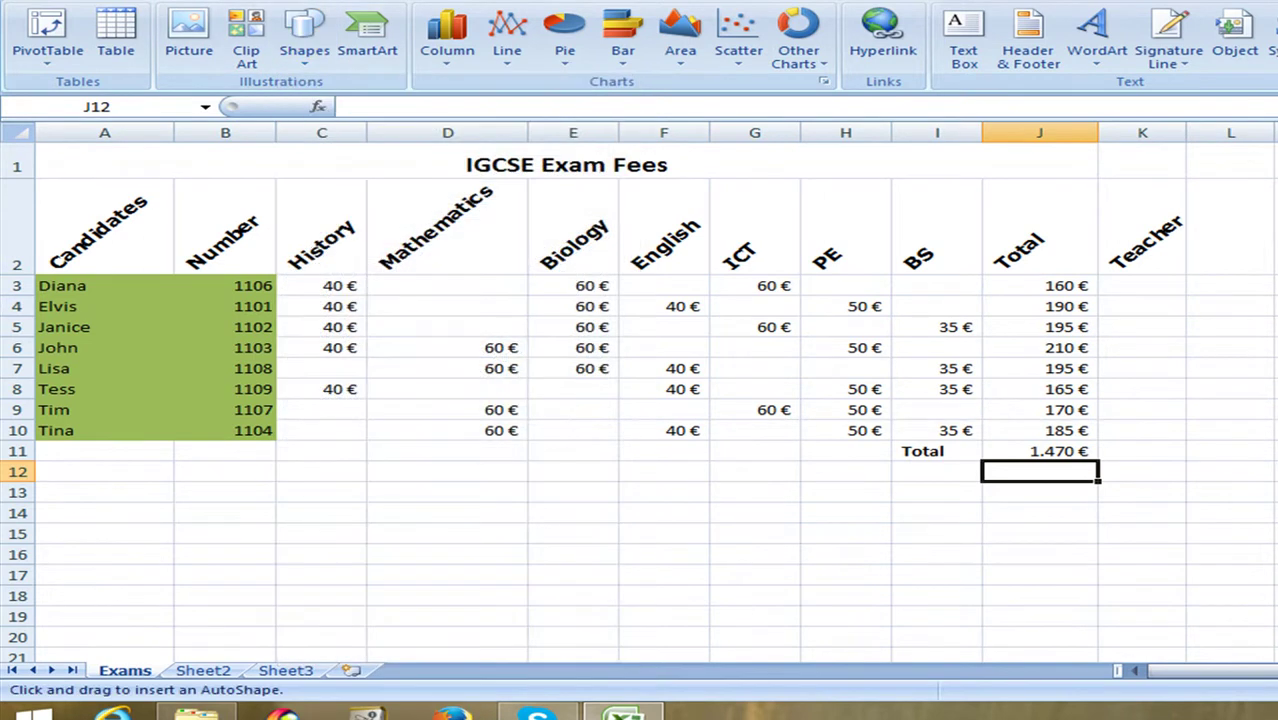
drag(1270, 505, 1113, 460)
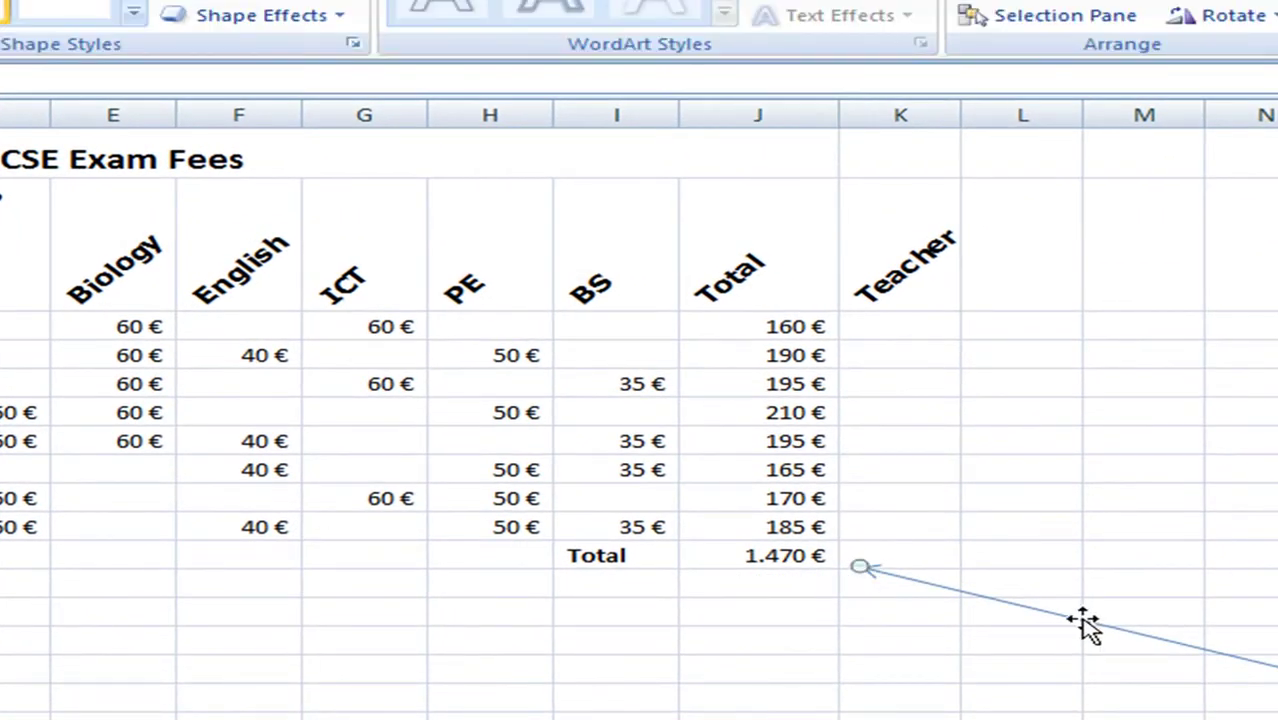
Step: Give the arrow a red shape style and a 3 pt outline weight
click(70, 8)
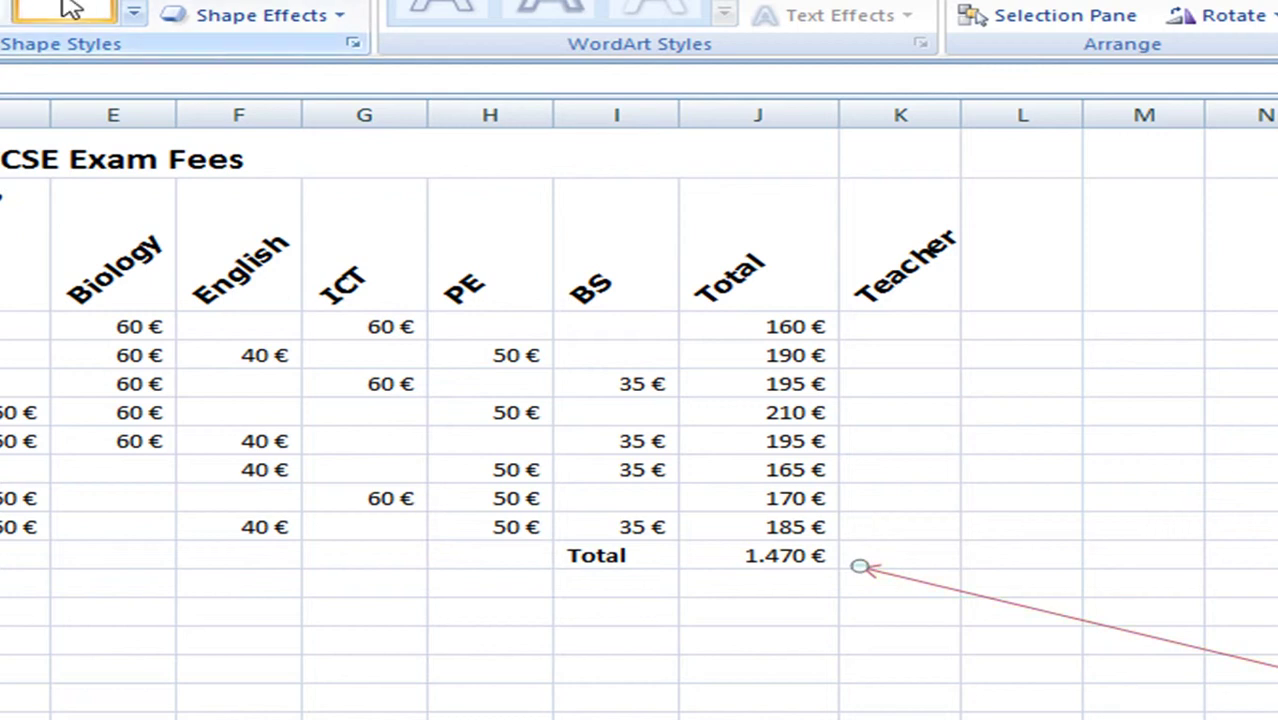
click(338, 4)
mouse_move(305, 334)
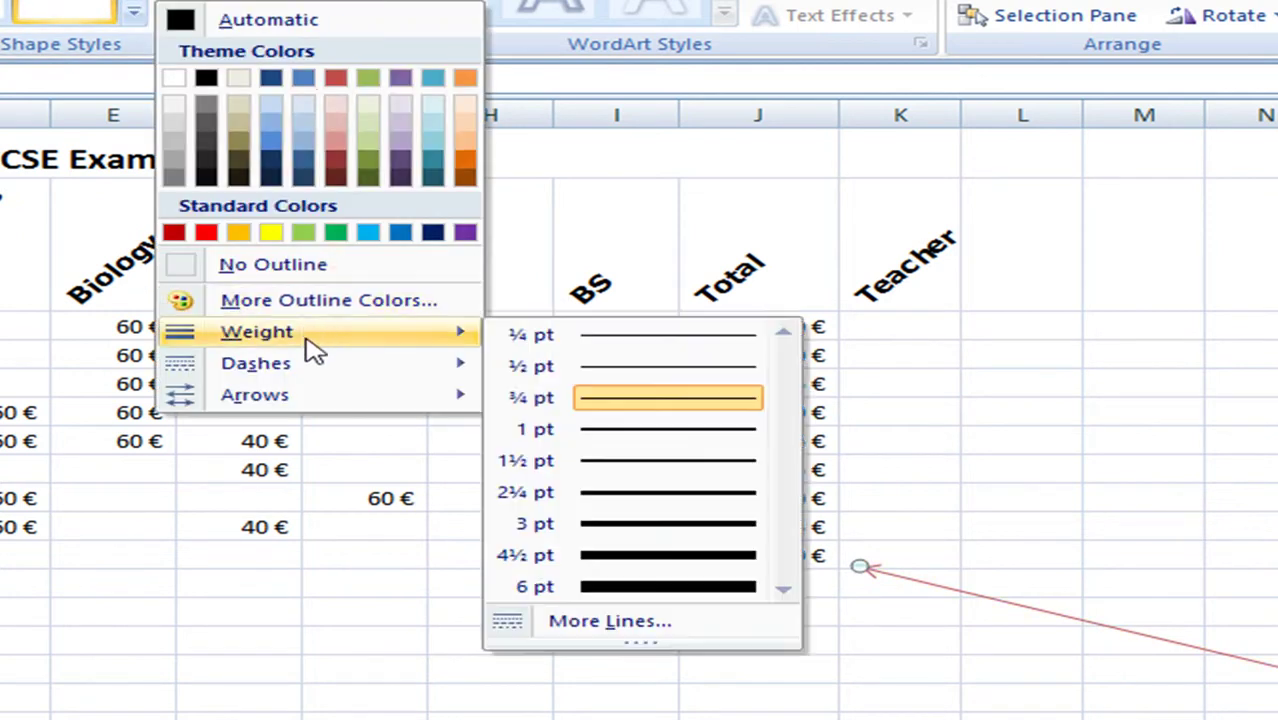
click(735, 525)
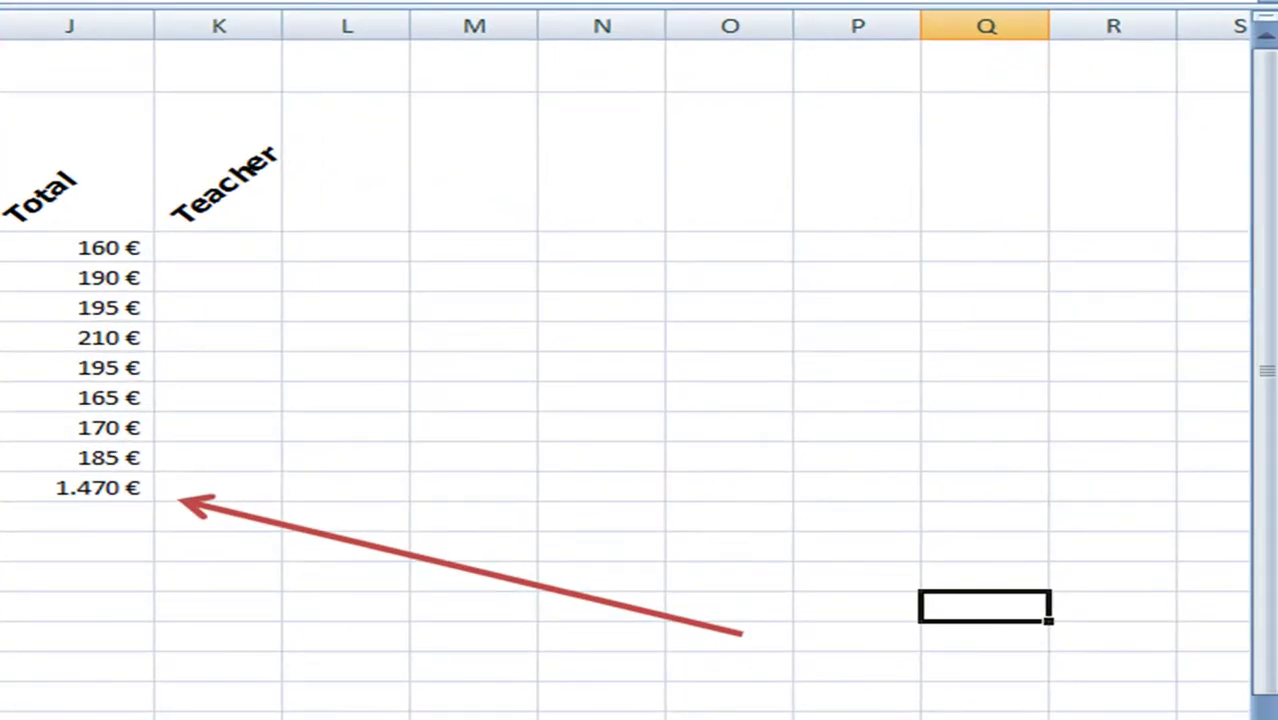
Step: Add a bold text box at the arrow's tail reading 'Here is the total amount for each candidate.'
drag(762, 527, 1180, 712)
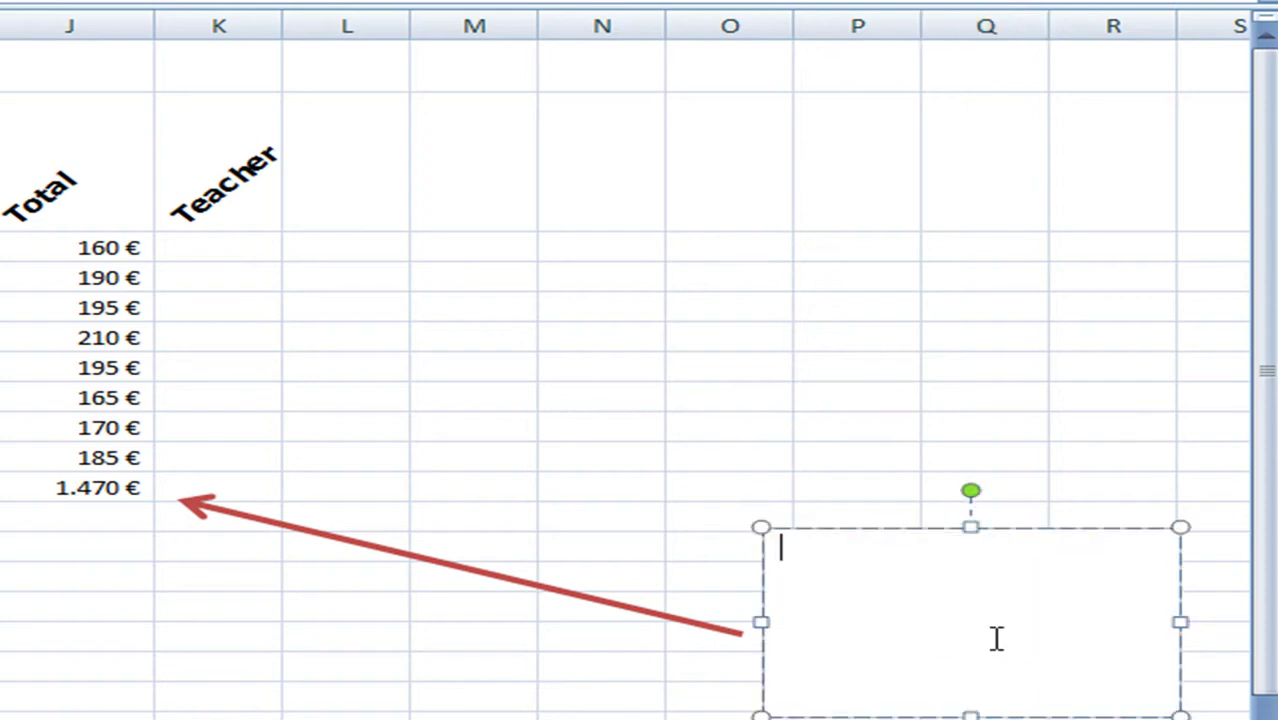
text(Here is )
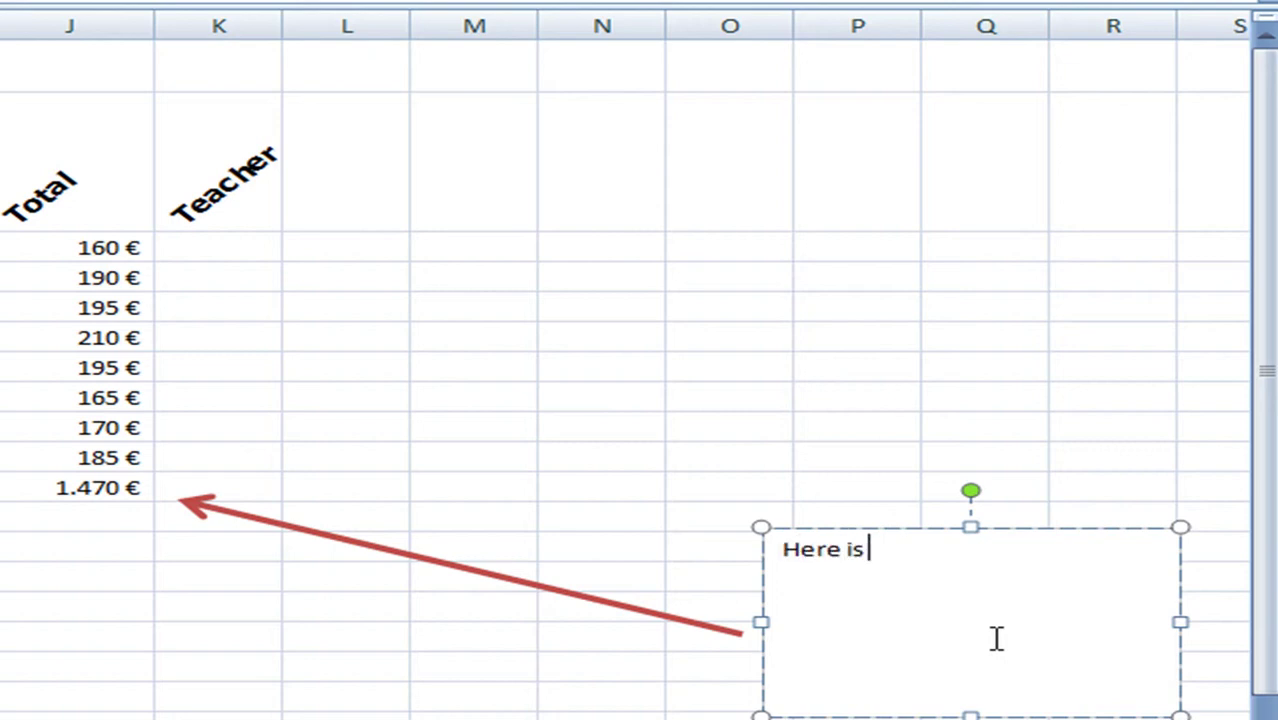
text(the total amou)
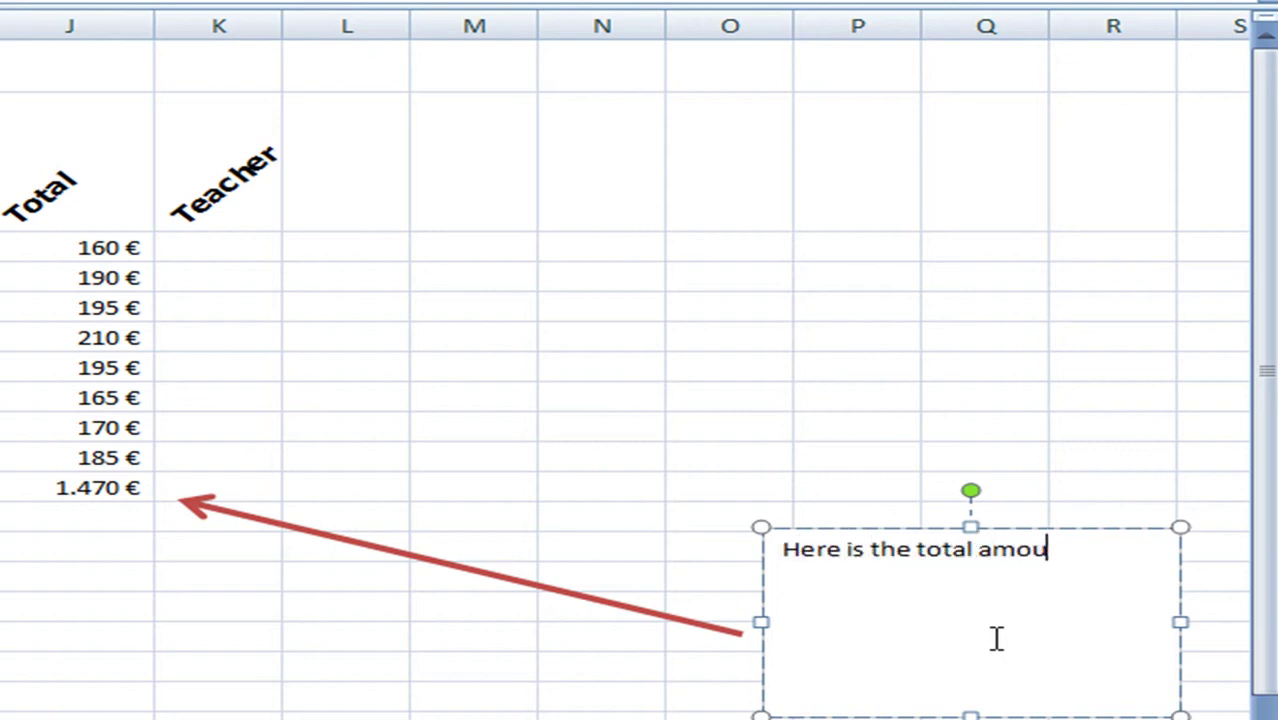
text(nt for each)
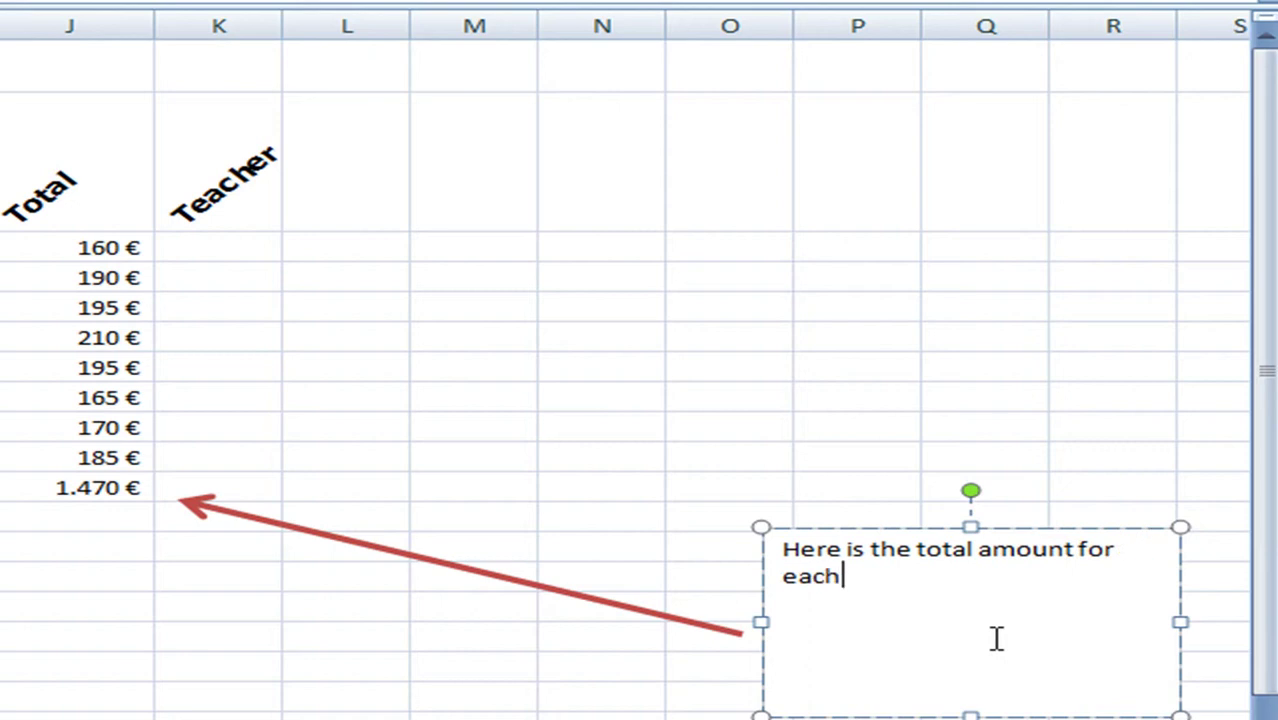
text( candida)
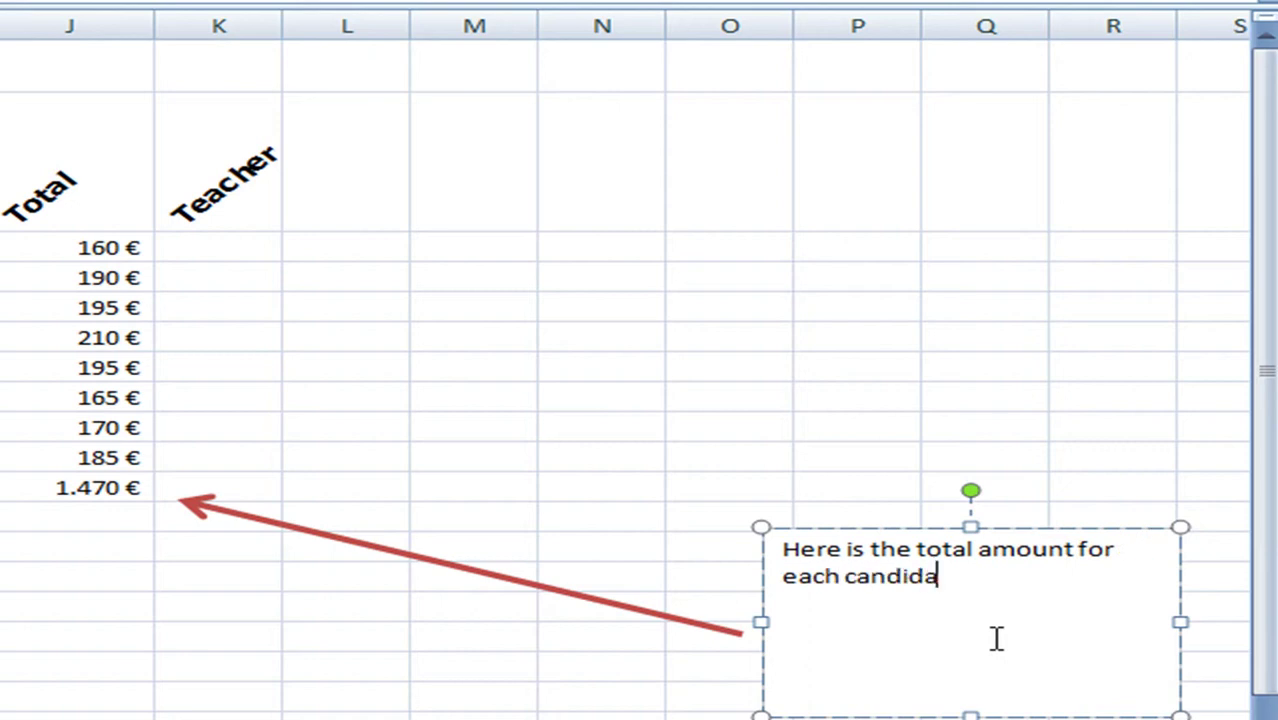
text(te.)
click(966, 712)
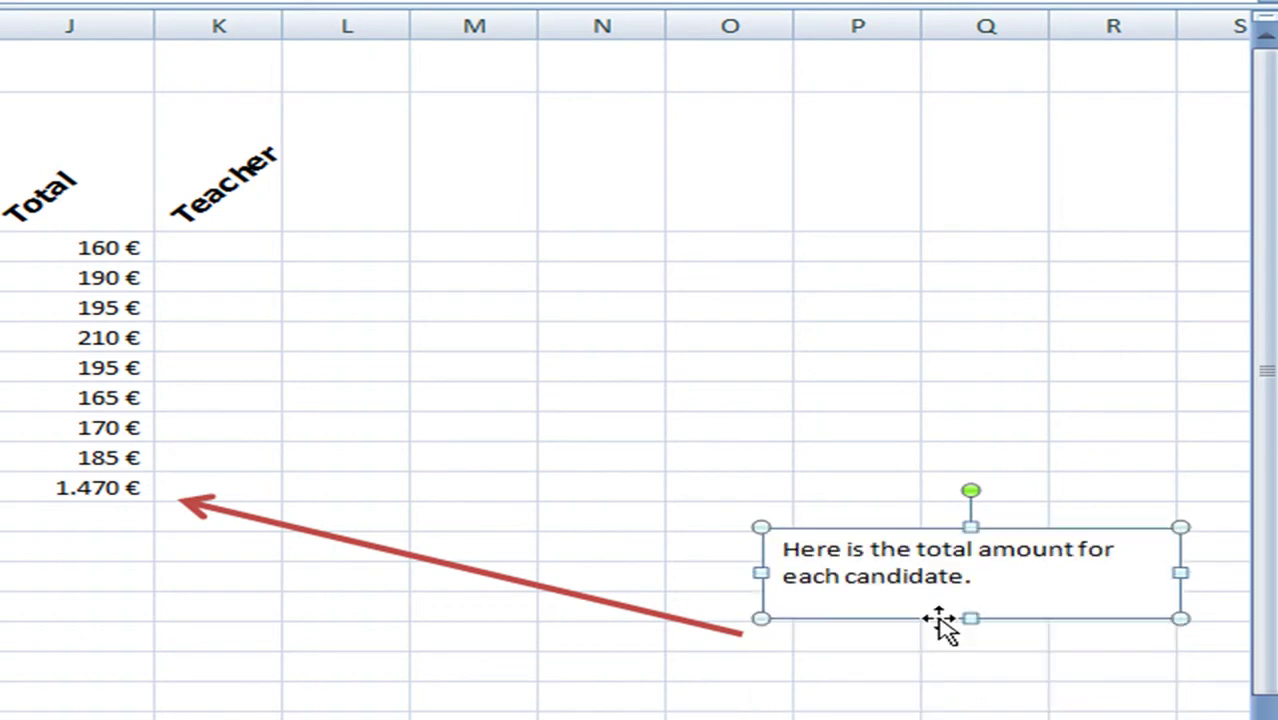
drag(966, 574, 793, 548)
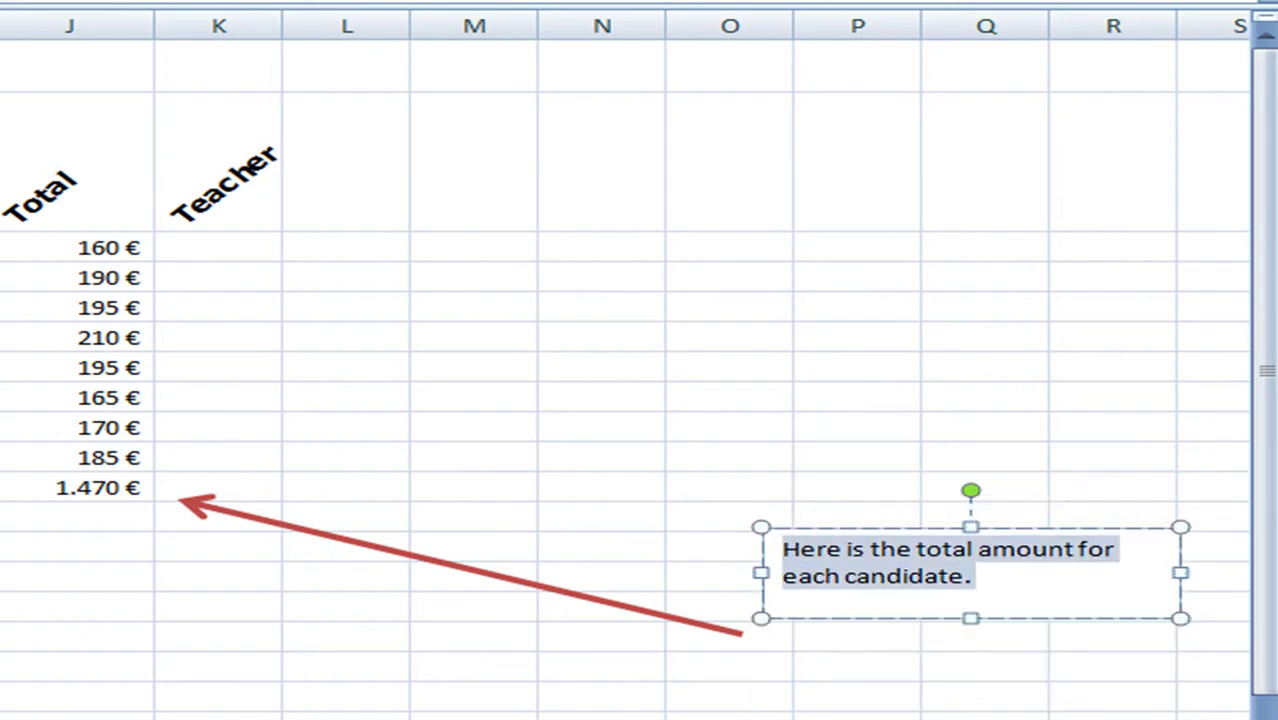
key(ctrl+b)
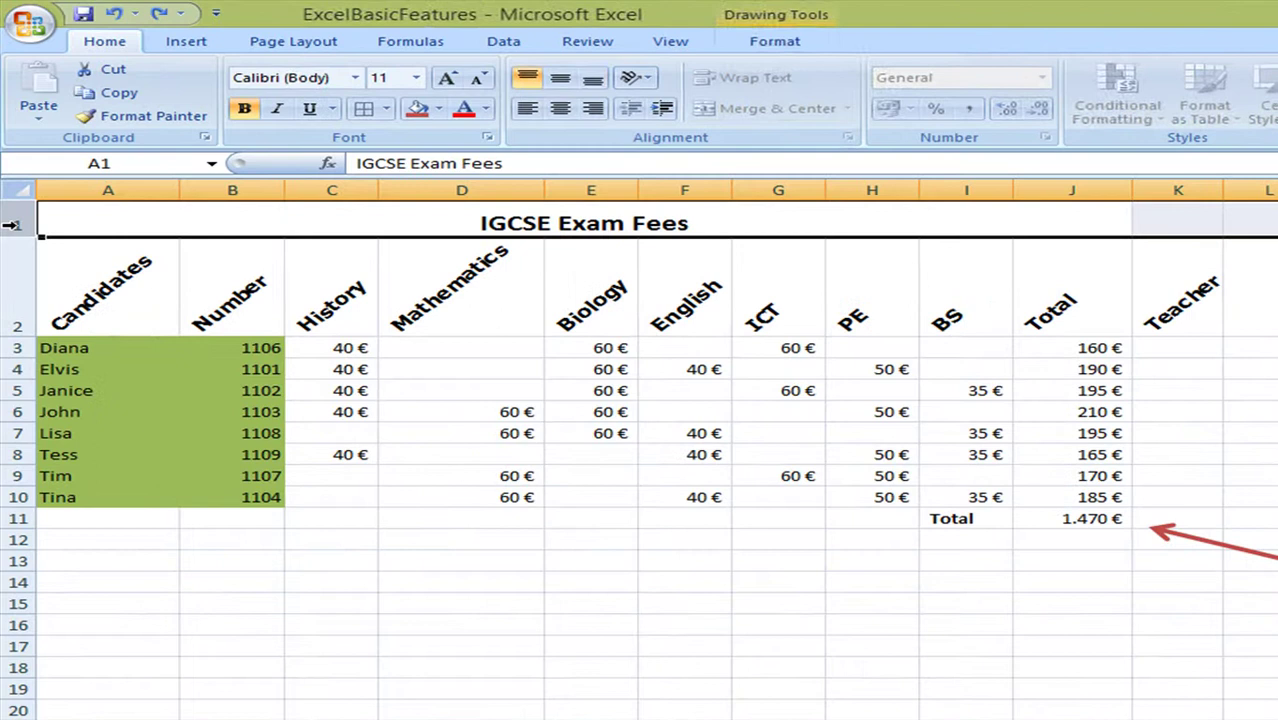
Step: Insert an empty row above the IGCSE Exam Fees title row
click(14, 225)
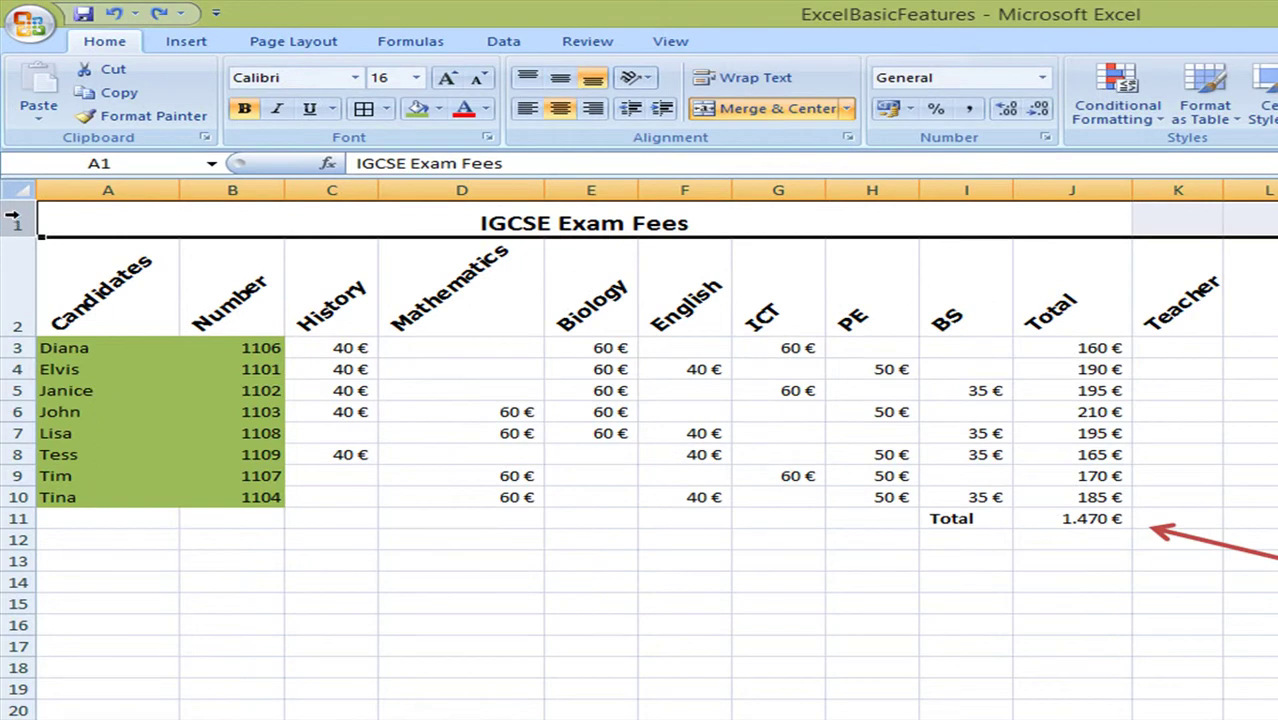
right_click(14, 215)
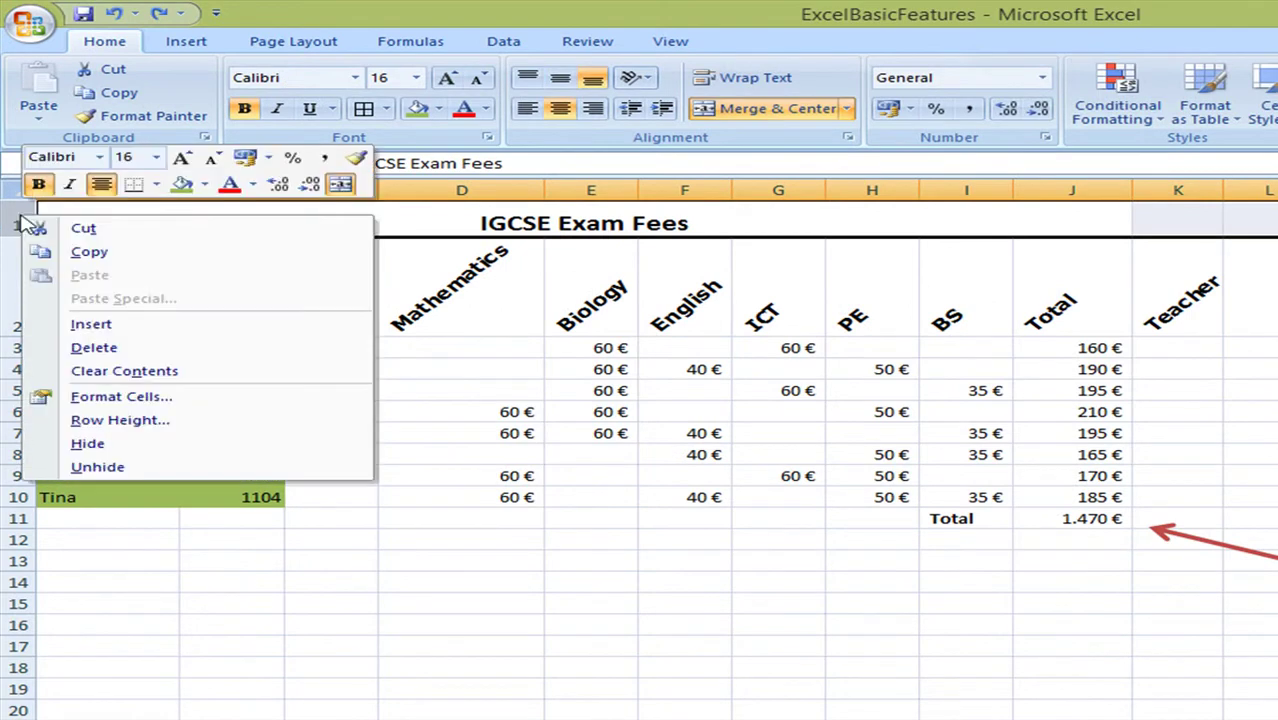
click(131, 322)
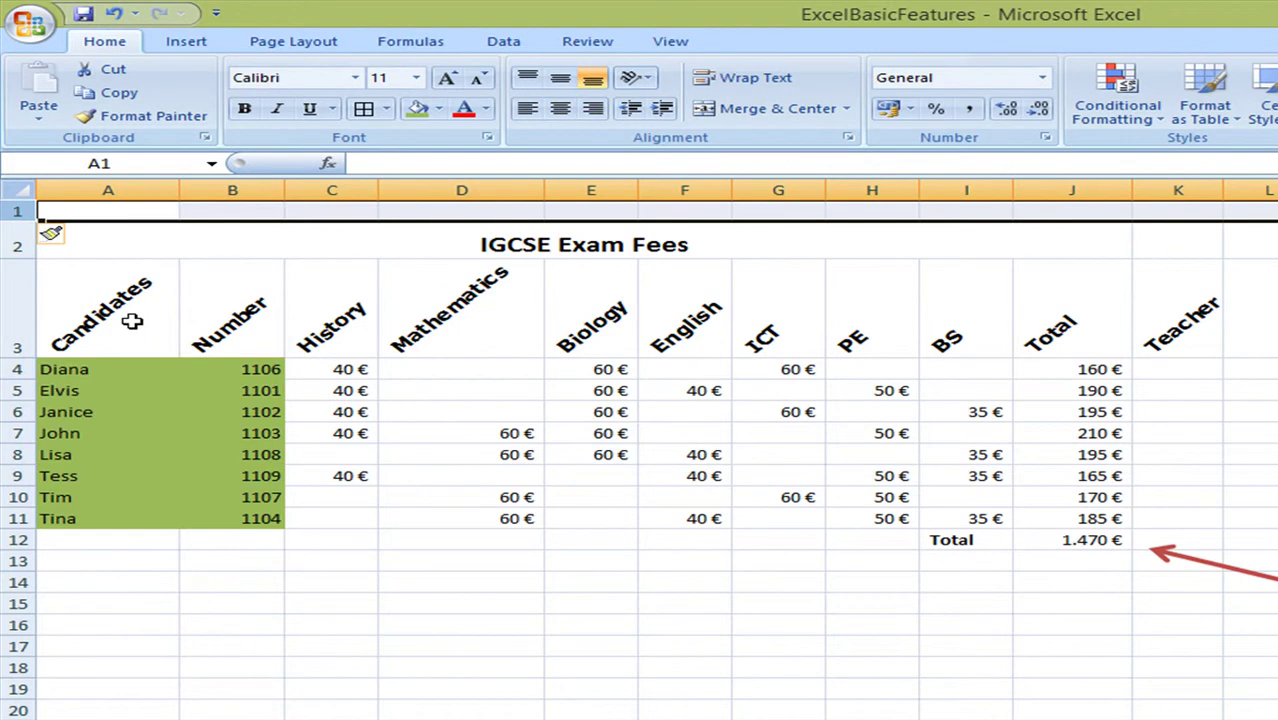
Step: Enter =TODAY() in A1 so it shows the date 12.3.2014
click(120, 211)
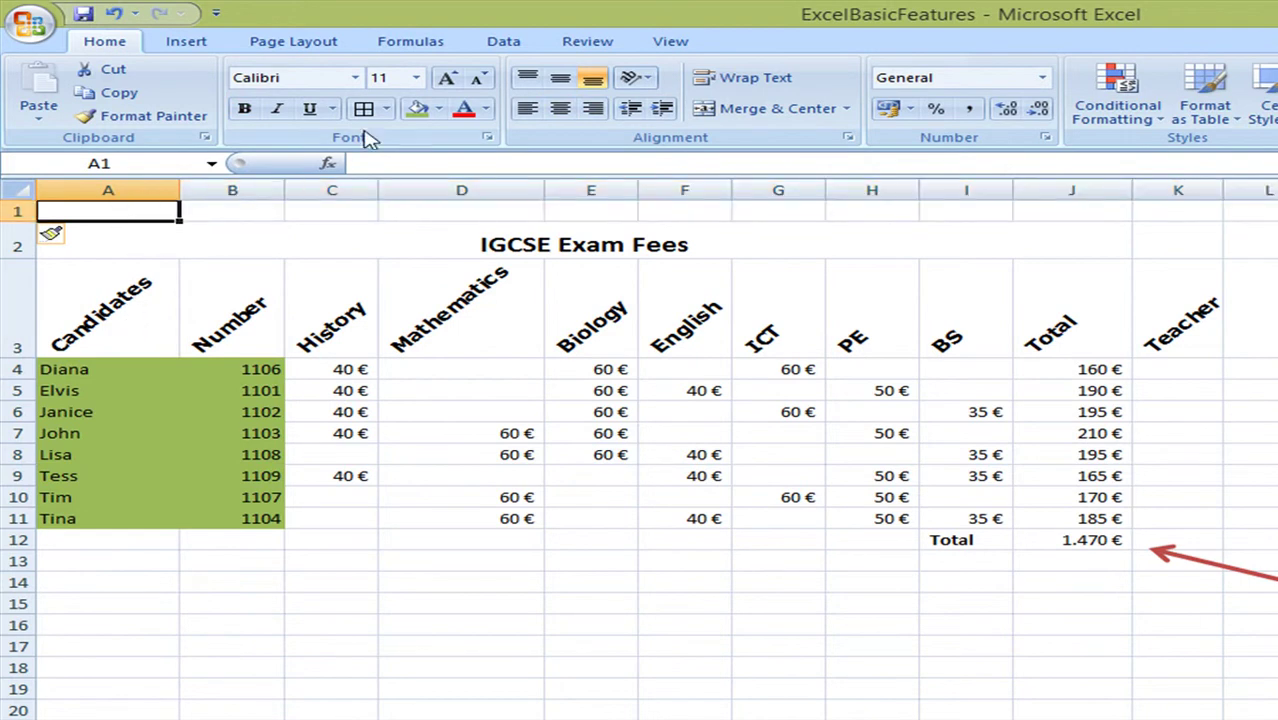
click(418, 46)
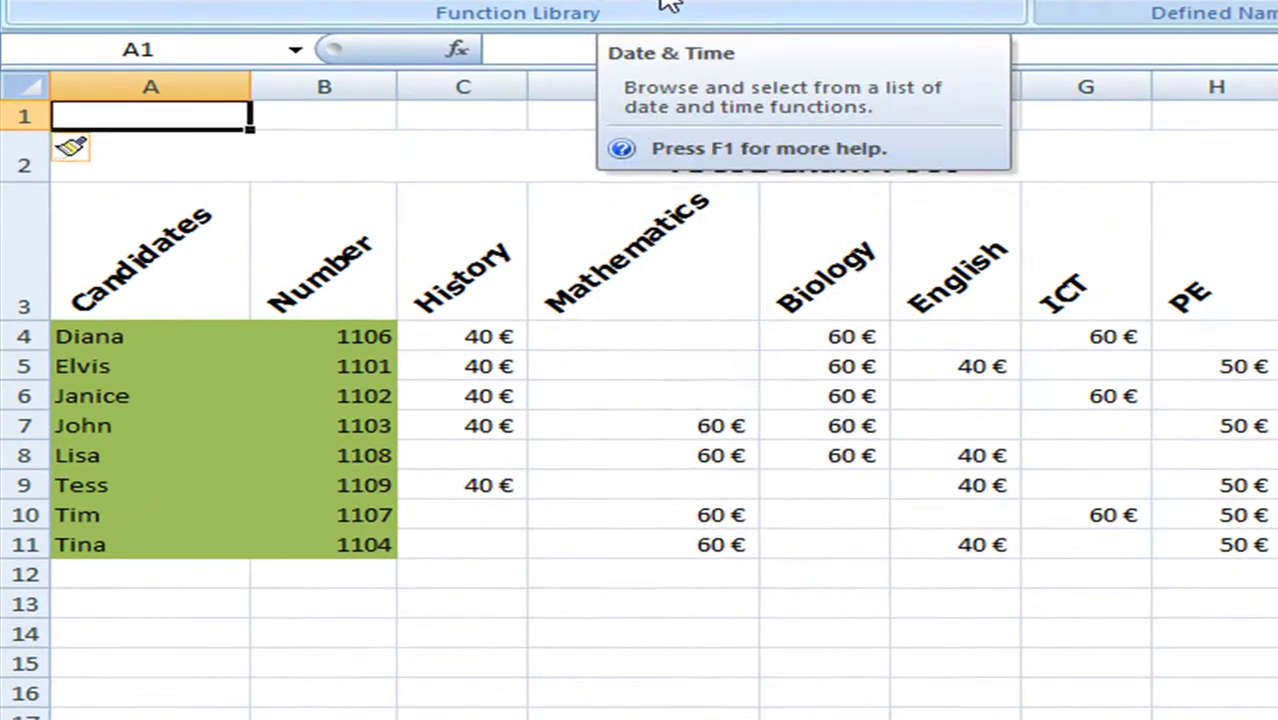
click(470, 120)
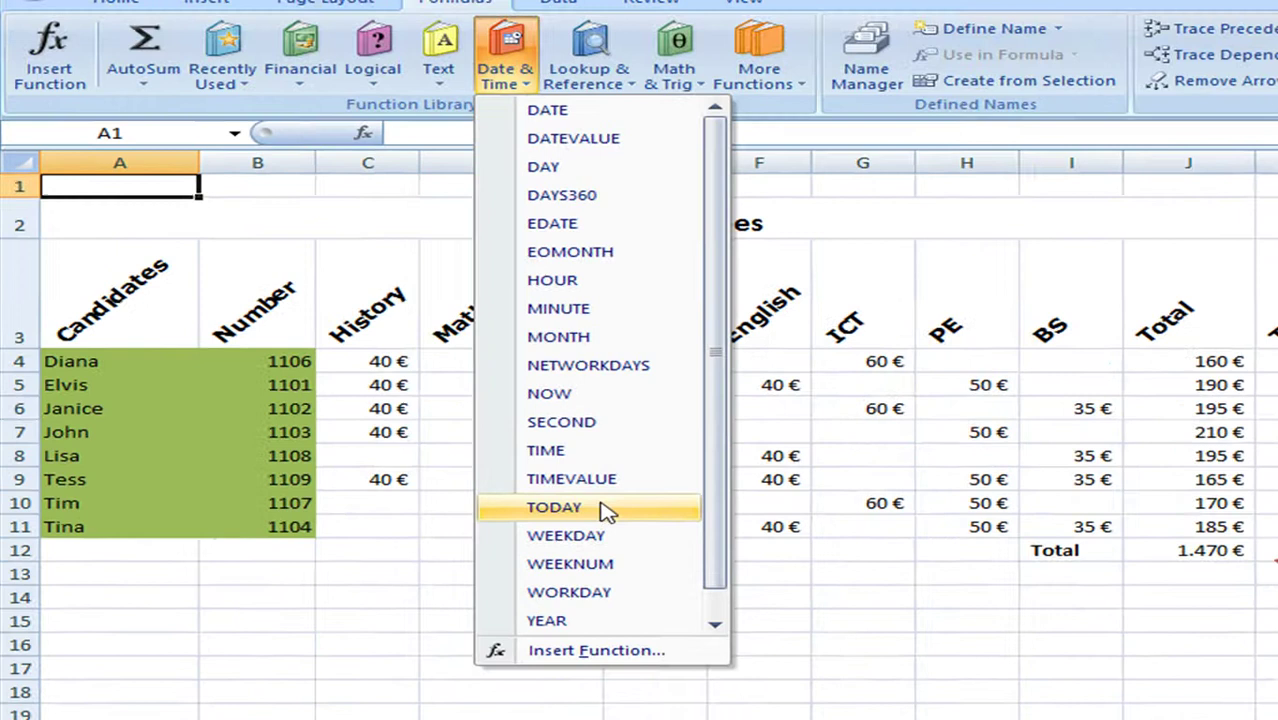
click(606, 511)
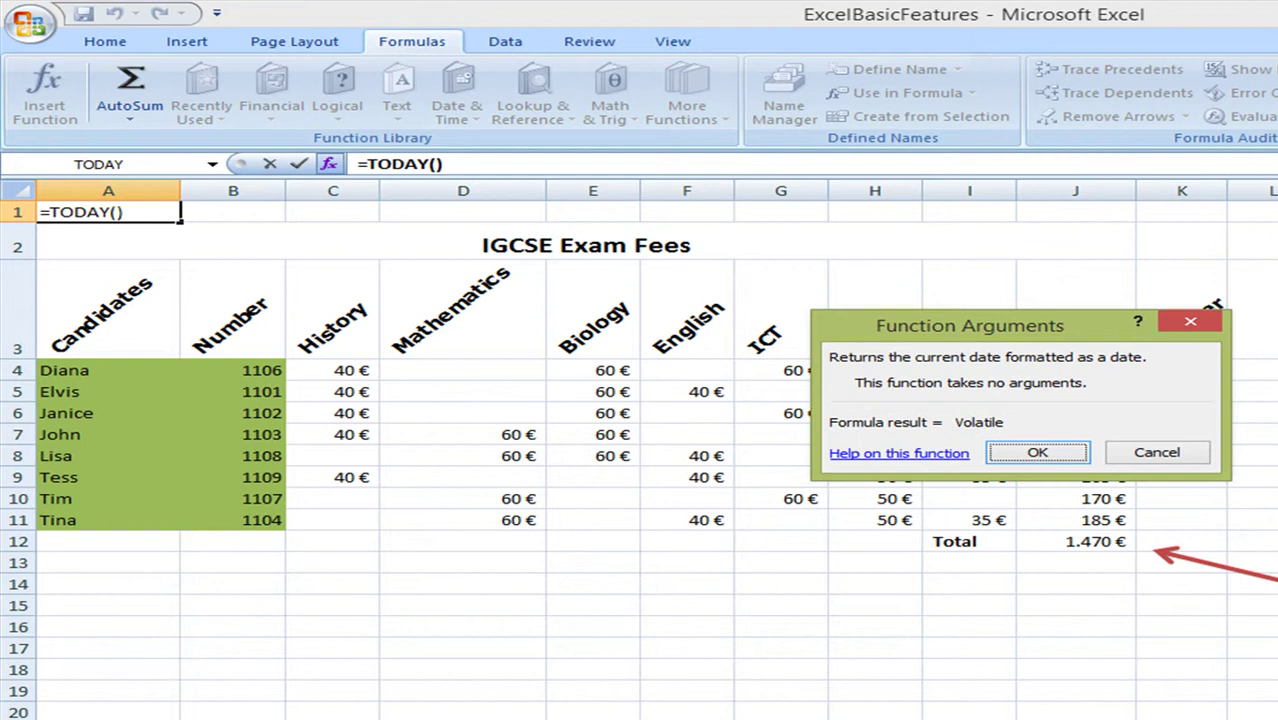
click(1030, 455)
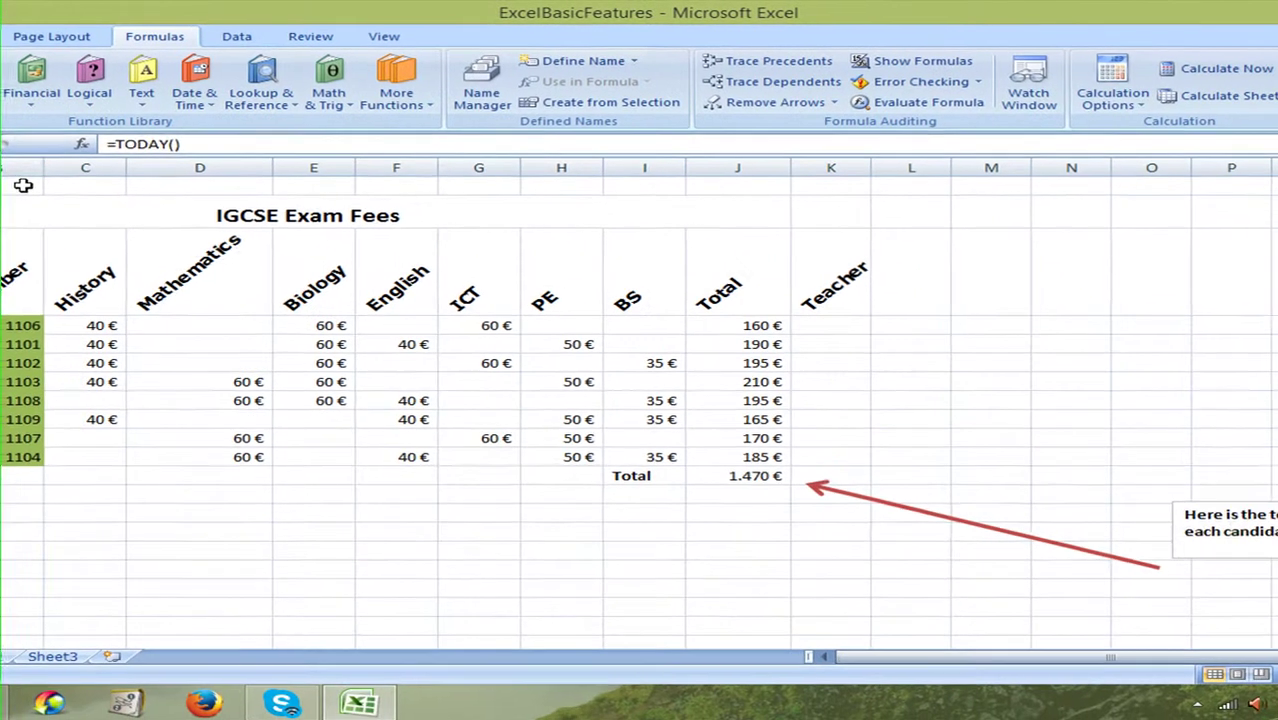
click(197, 205)
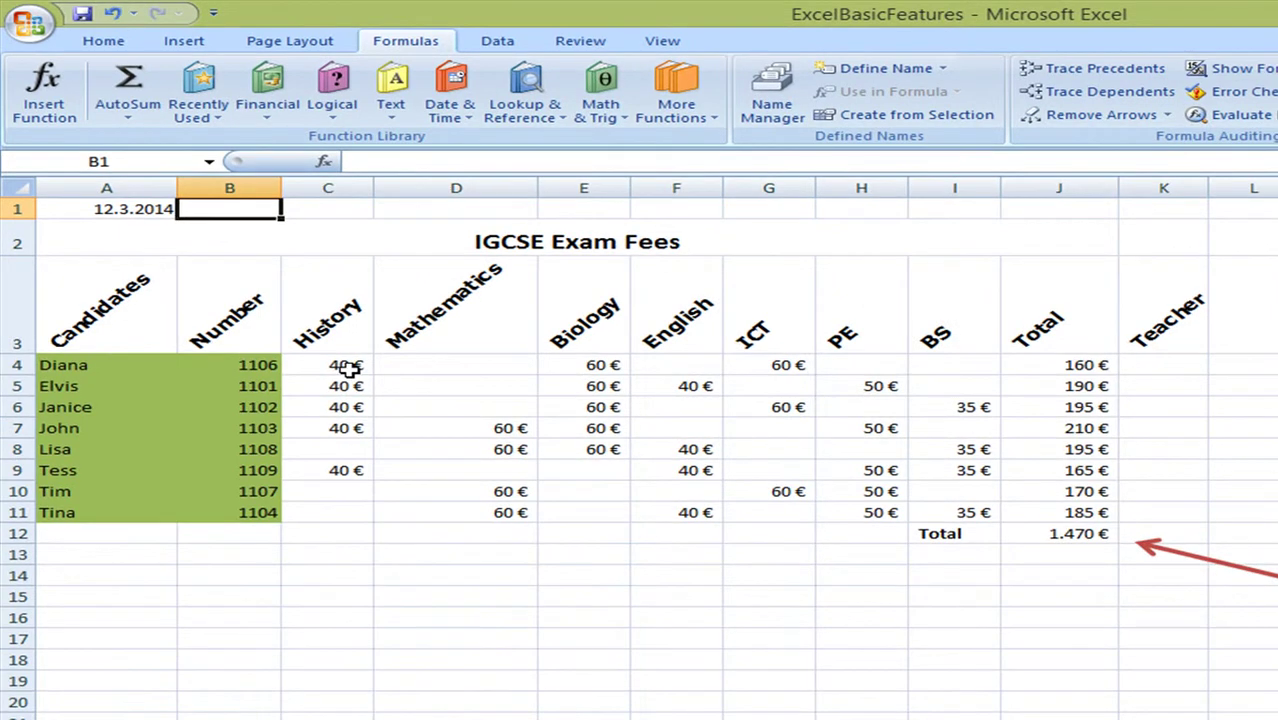
Step: Put a thick outside border around the fee cells C4:J11
drag(348, 368, 1078, 503)
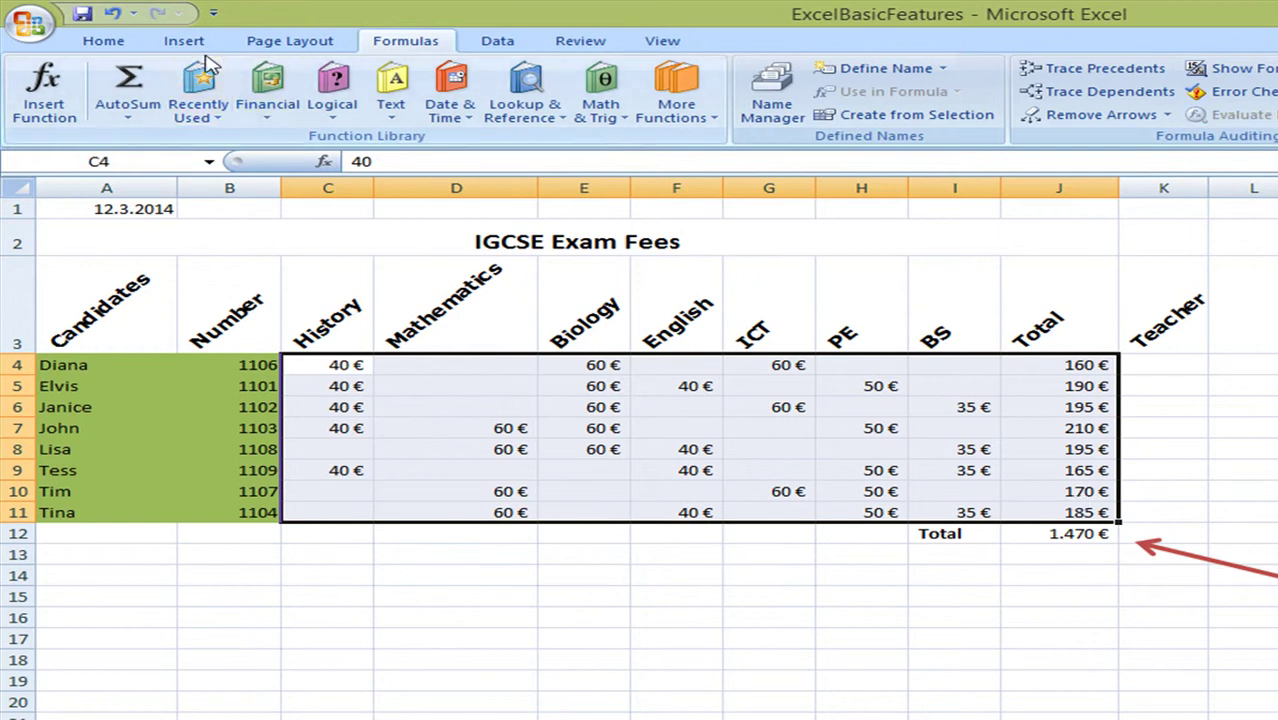
click(106, 41)
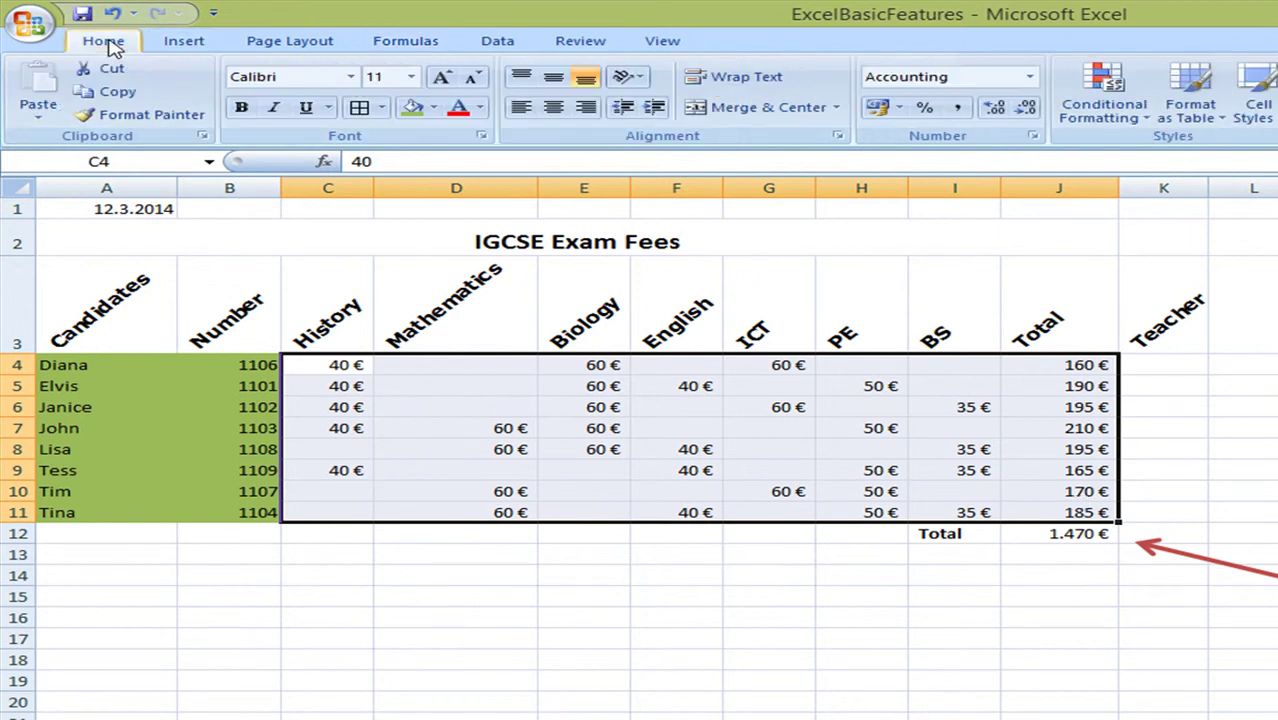
click(381, 110)
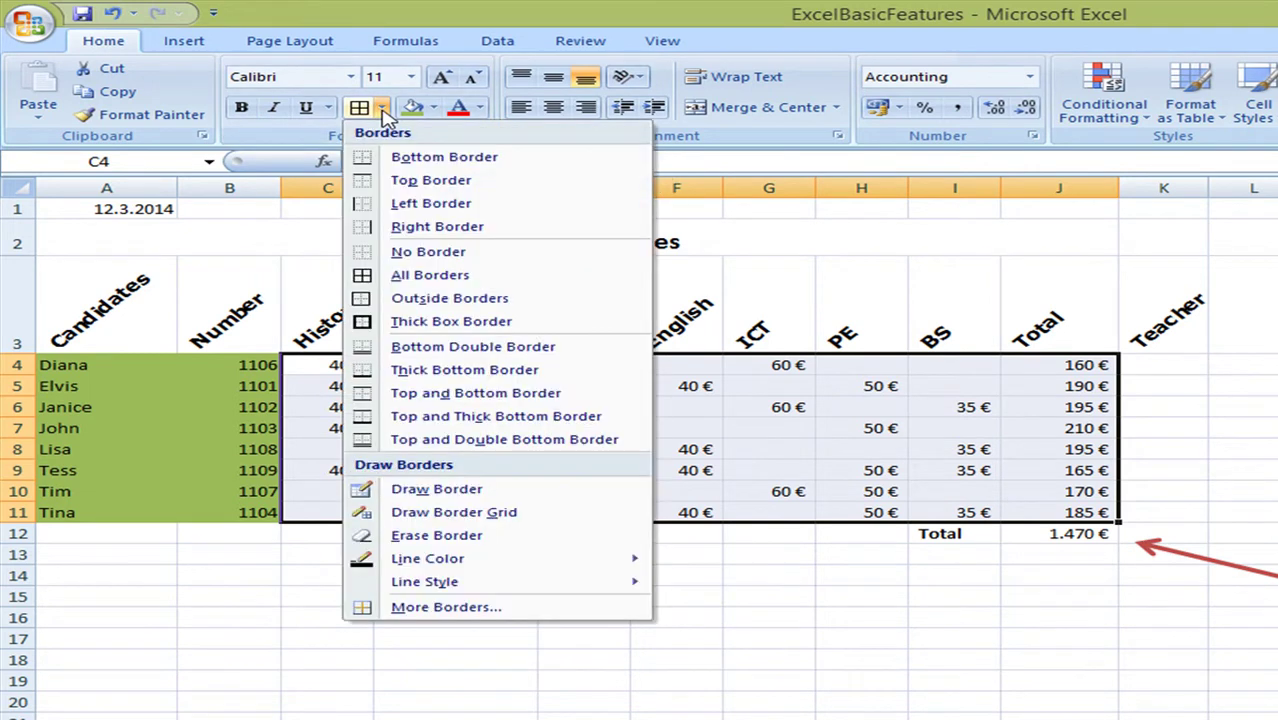
click(432, 321)
click(775, 635)
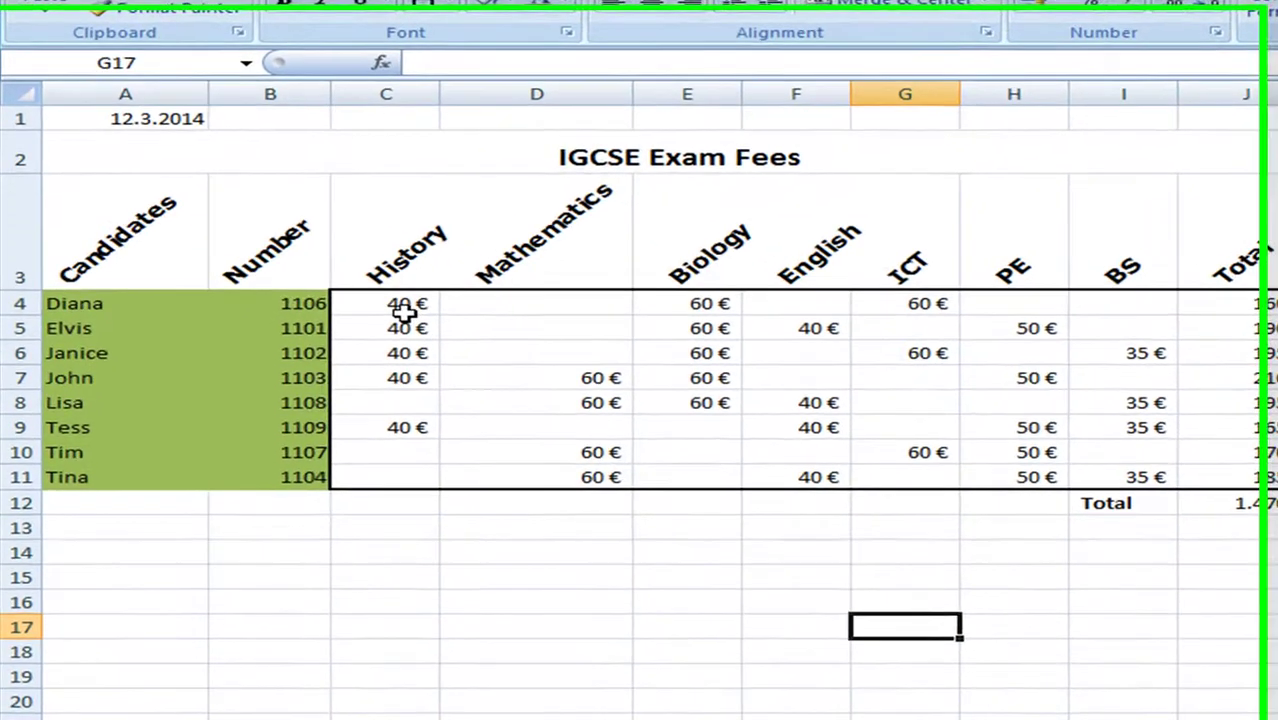
Step: Apply All Borders to C4:J11 and check the =SUM(J4:J11) total in J12
drag(340, 366, 623, 430)
drag(752, 372, 1250, 473)
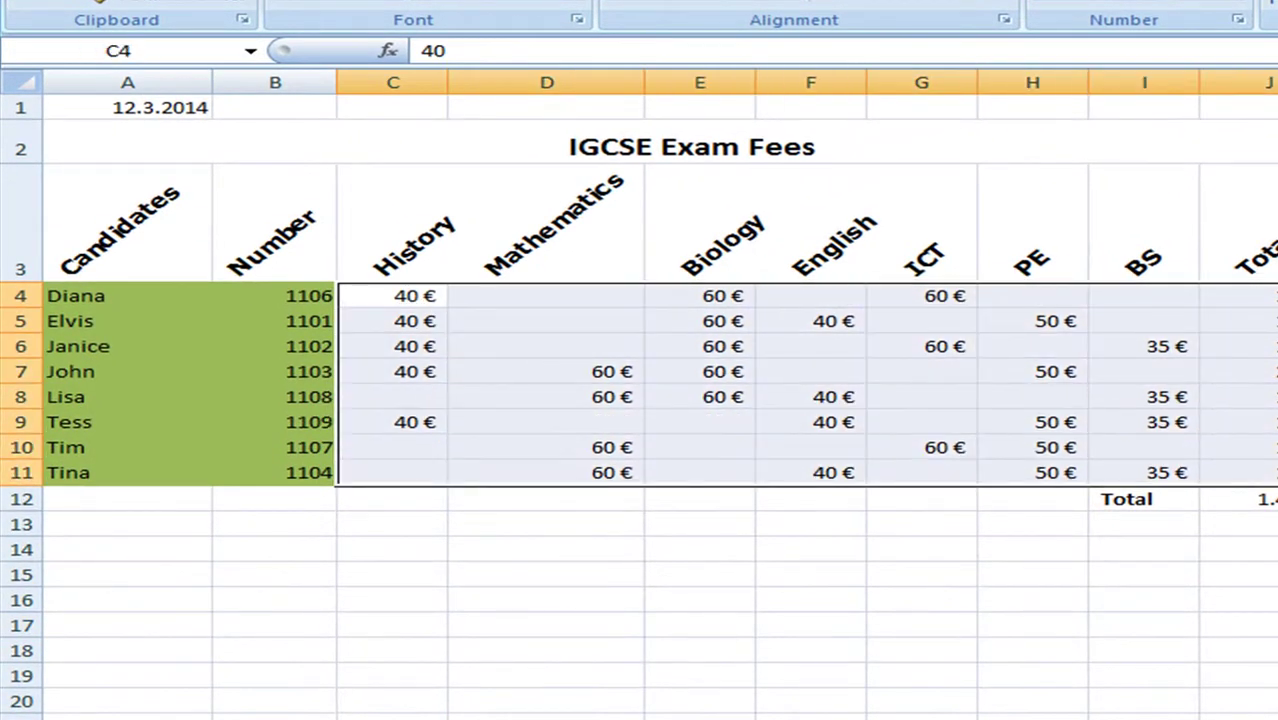
click(462, 4)
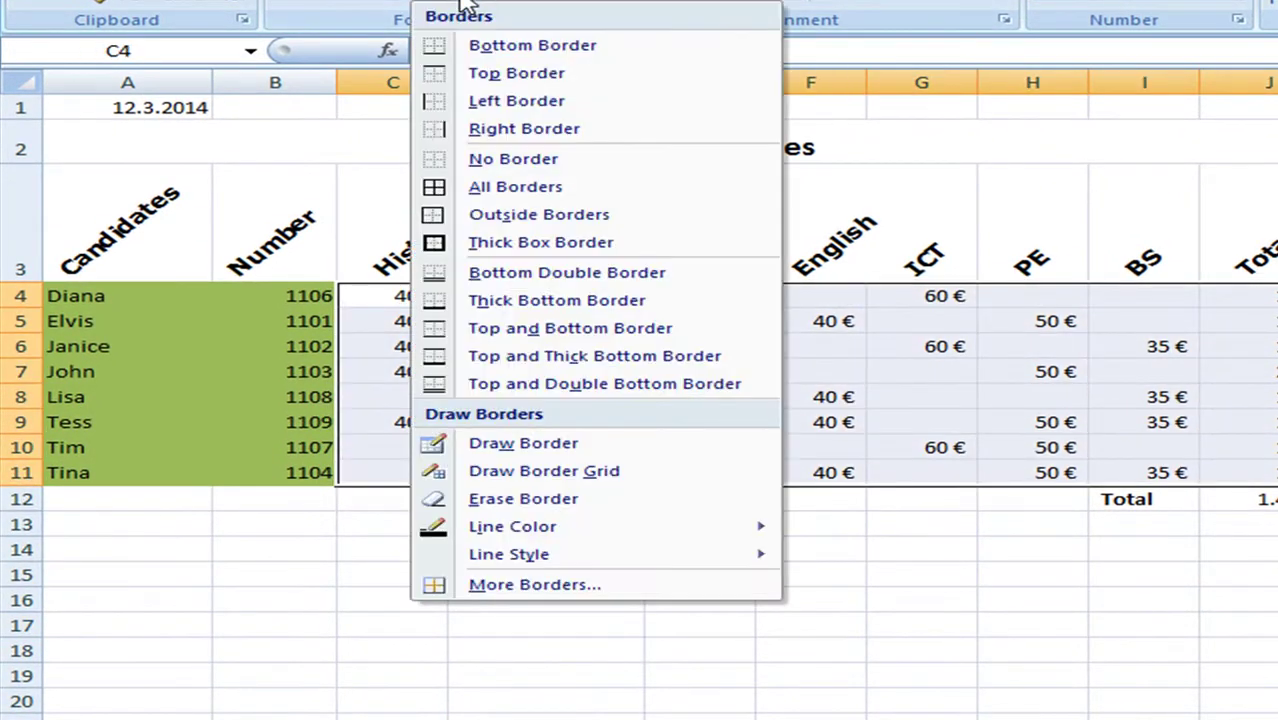
click(526, 188)
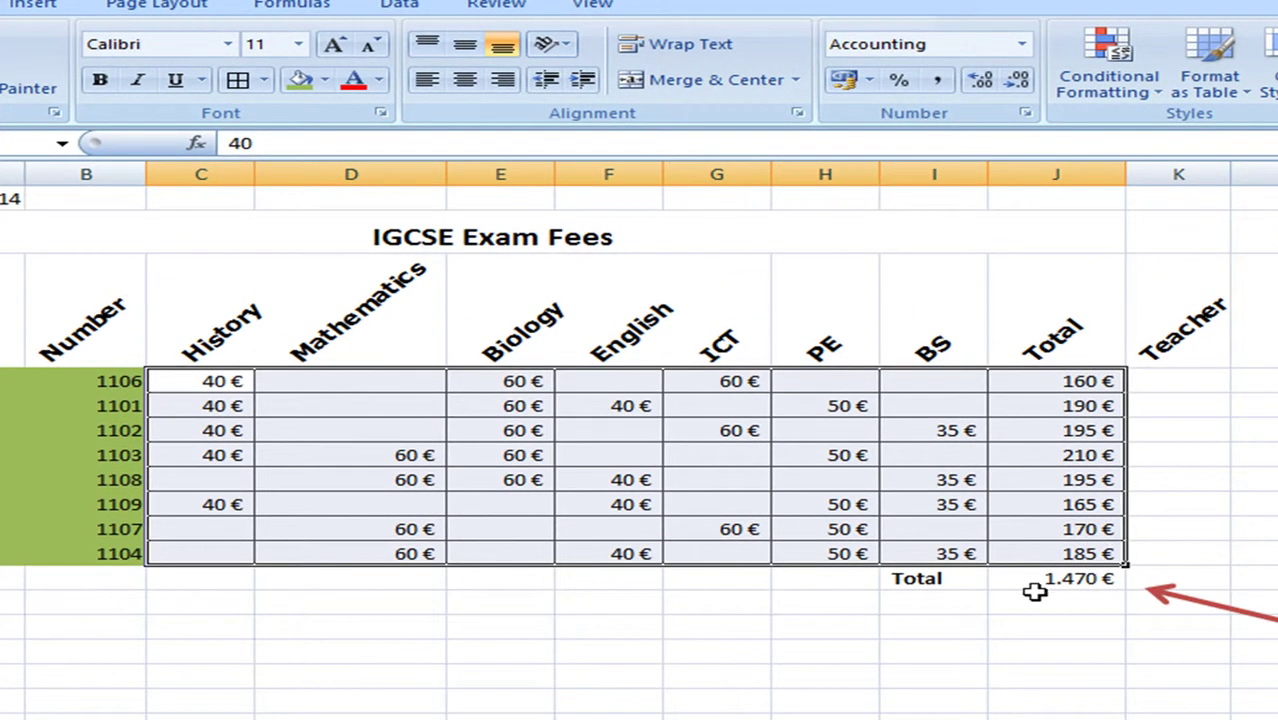
click(1034, 585)
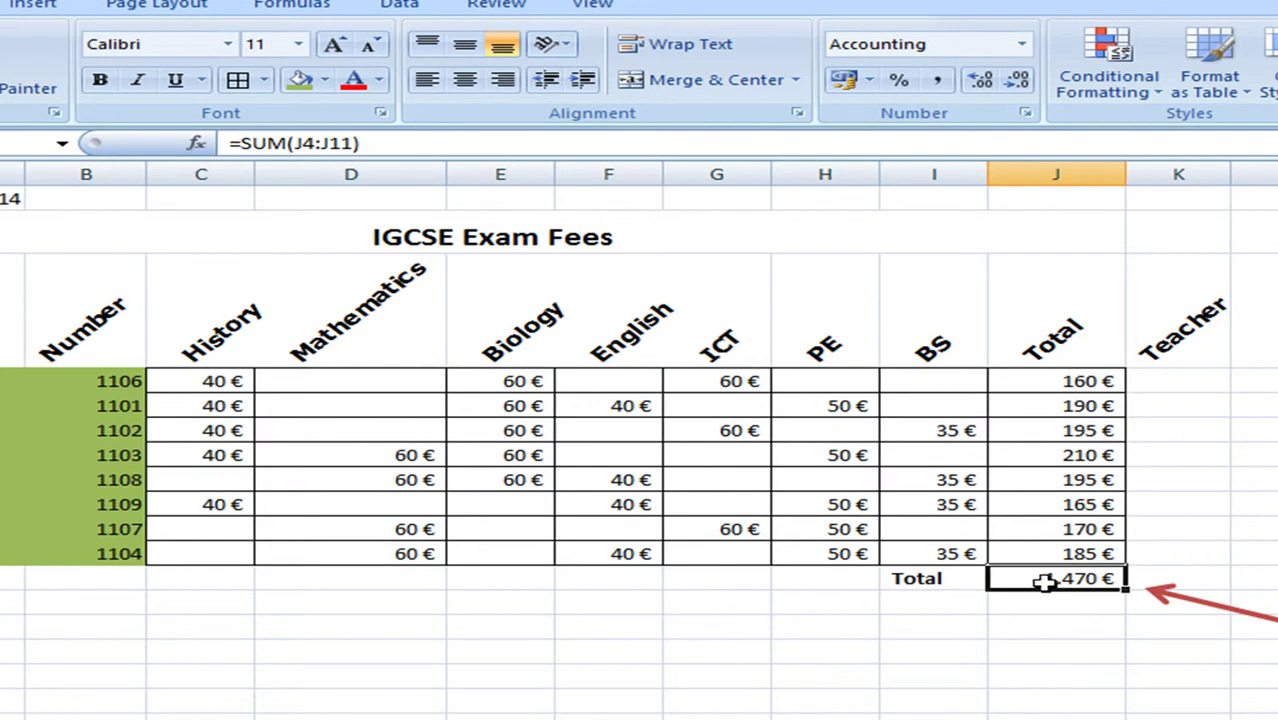
Step: Label I13 'Maximum' and enter =MAX(J4:J11) in J13, showing 210 €
click(956, 607)
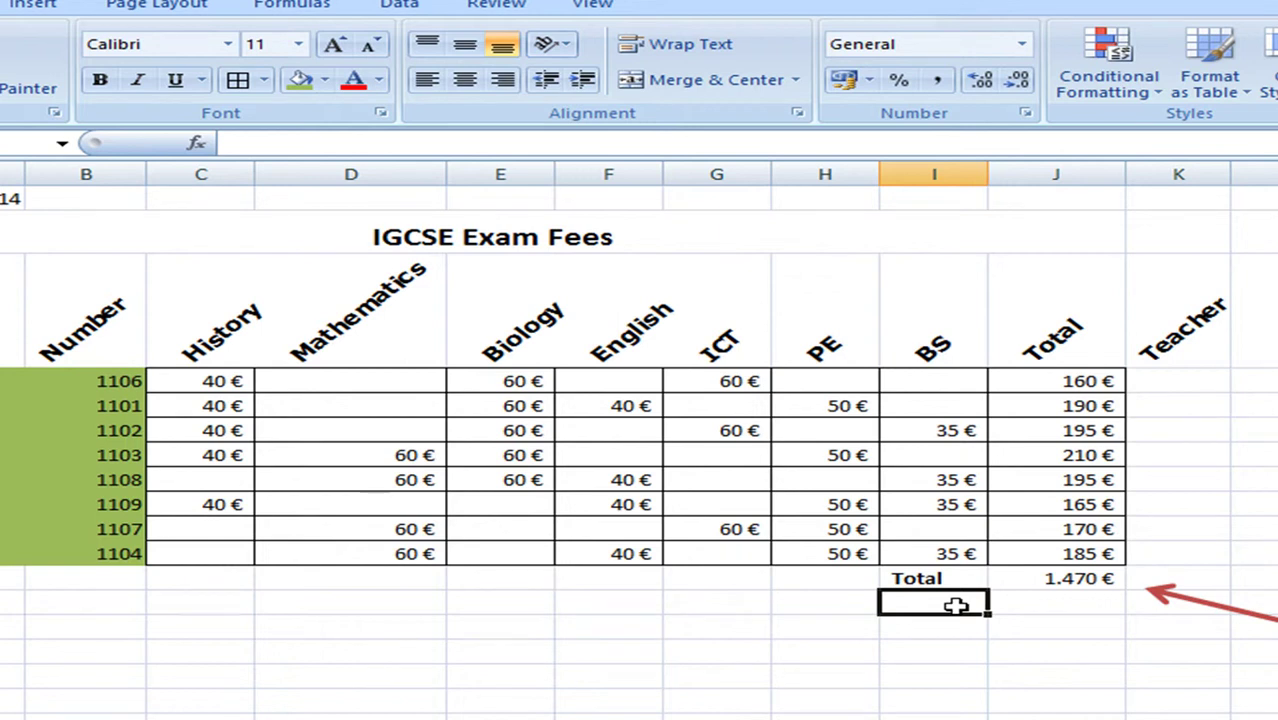
text(Ma)
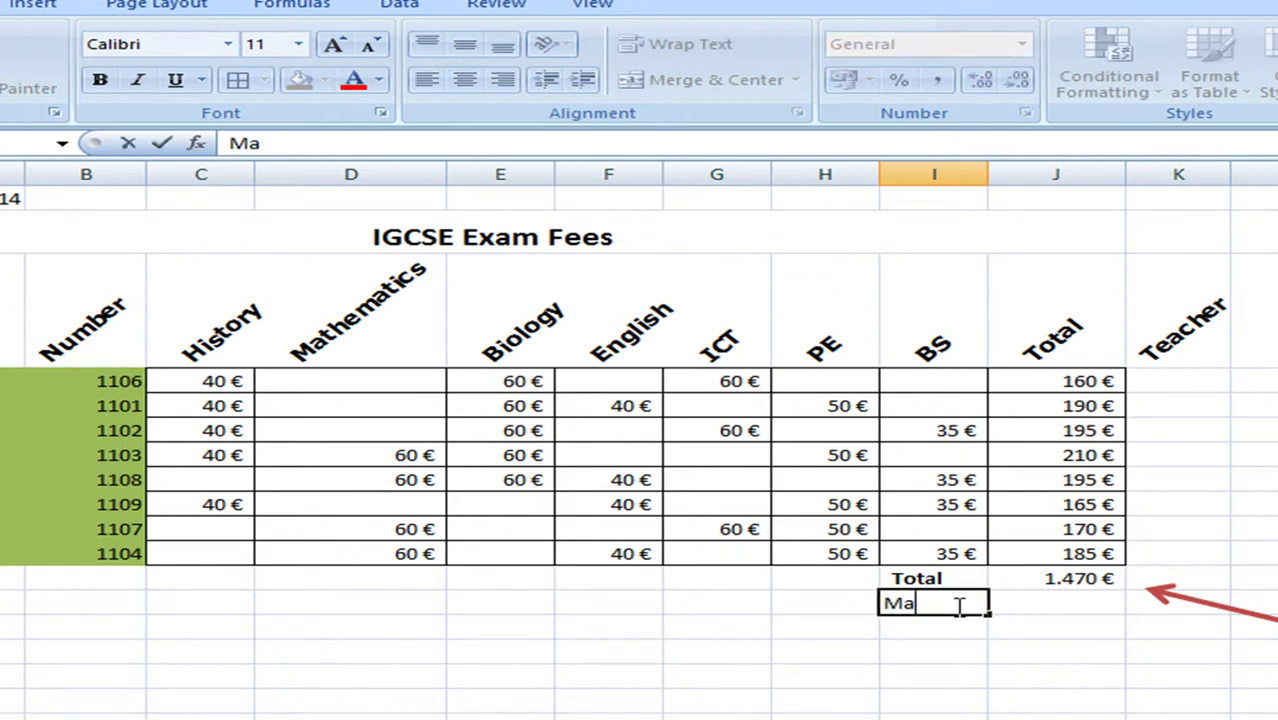
text(sximum)
key(Tab)
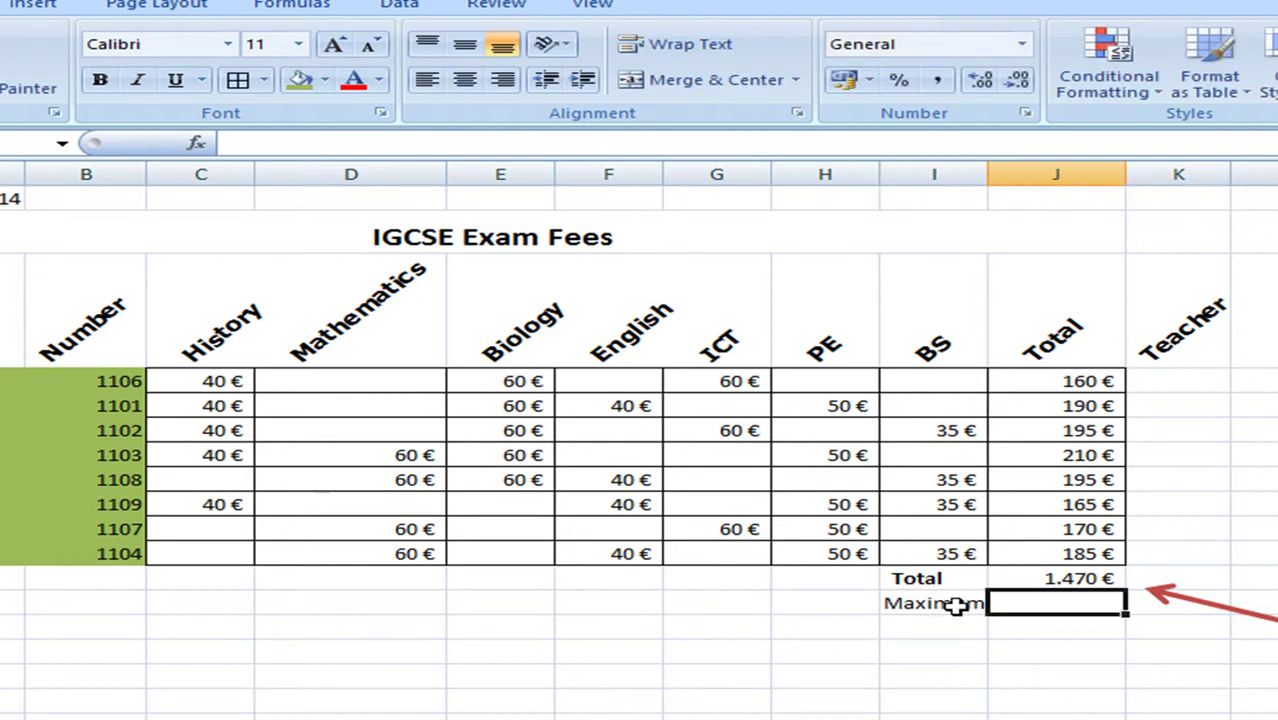
text(=)
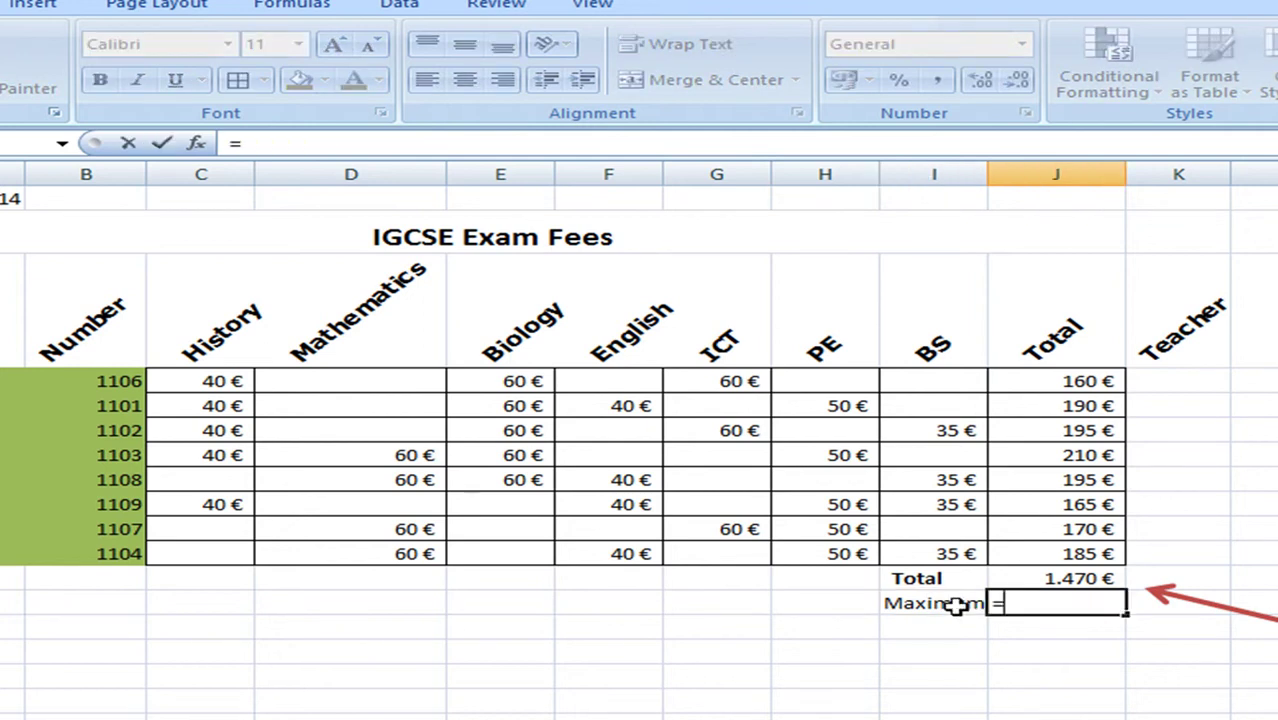
text(max)
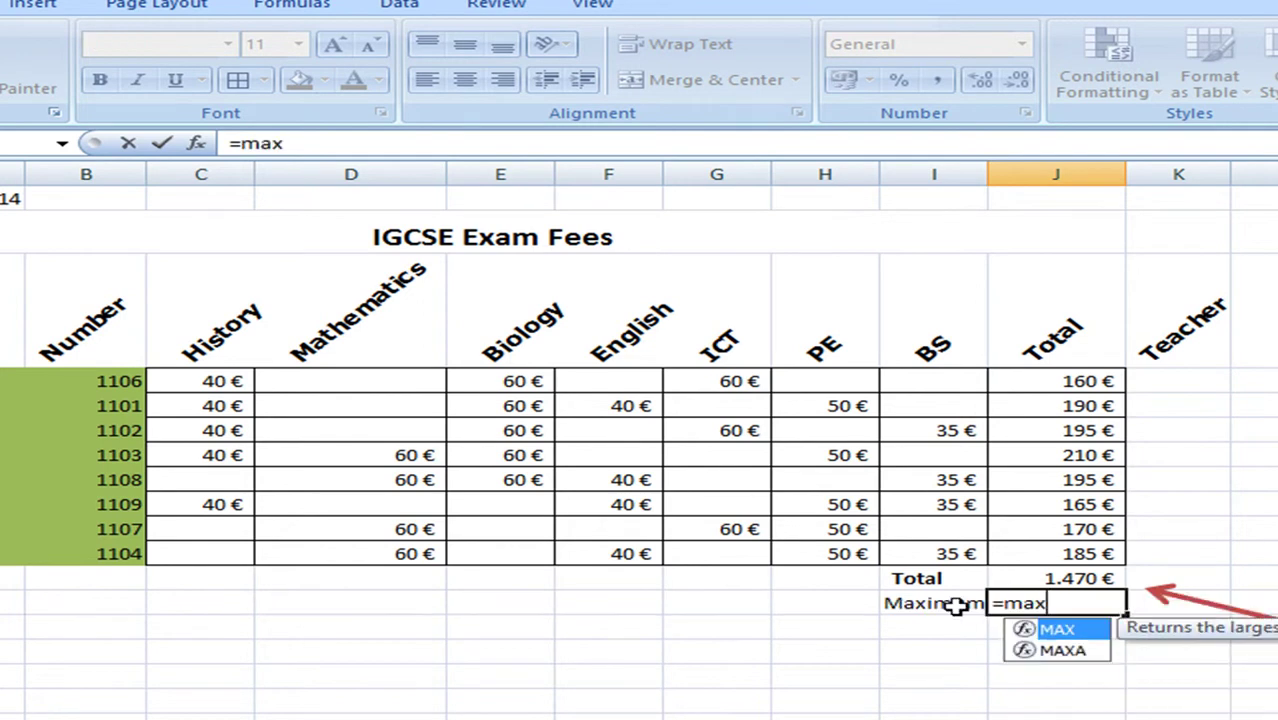
text(()
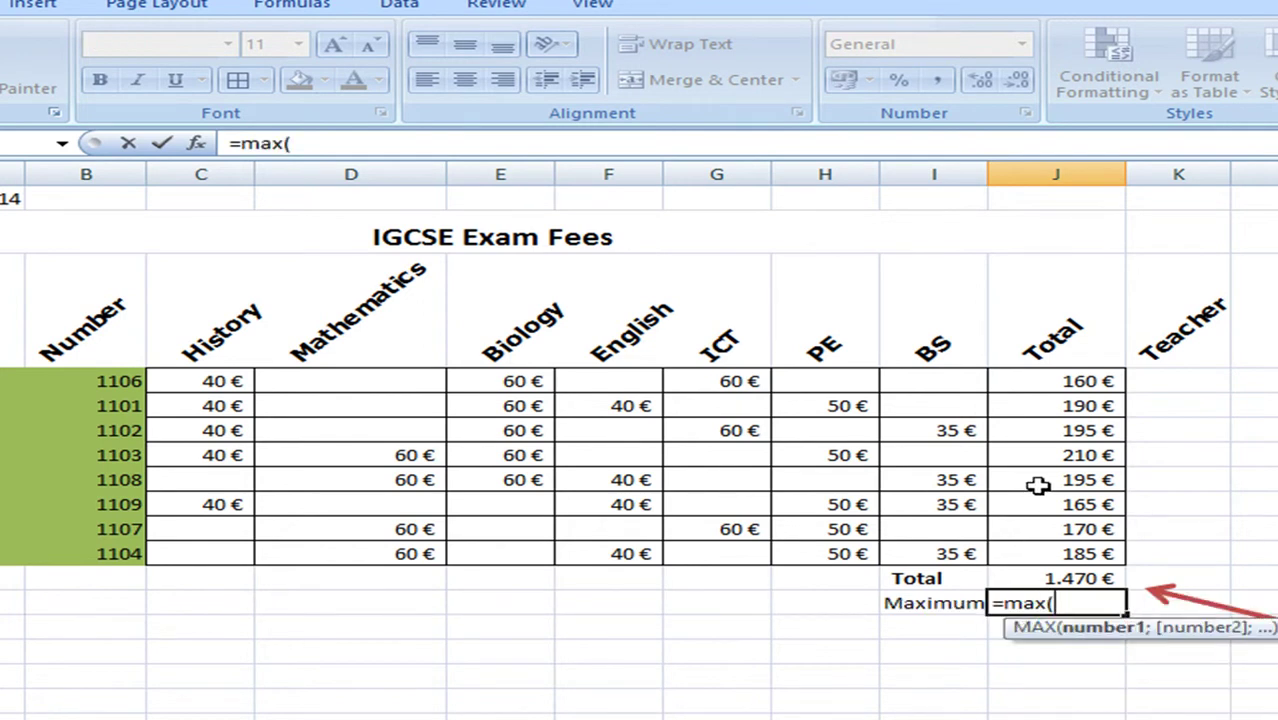
drag(1062, 378, 1088, 548)
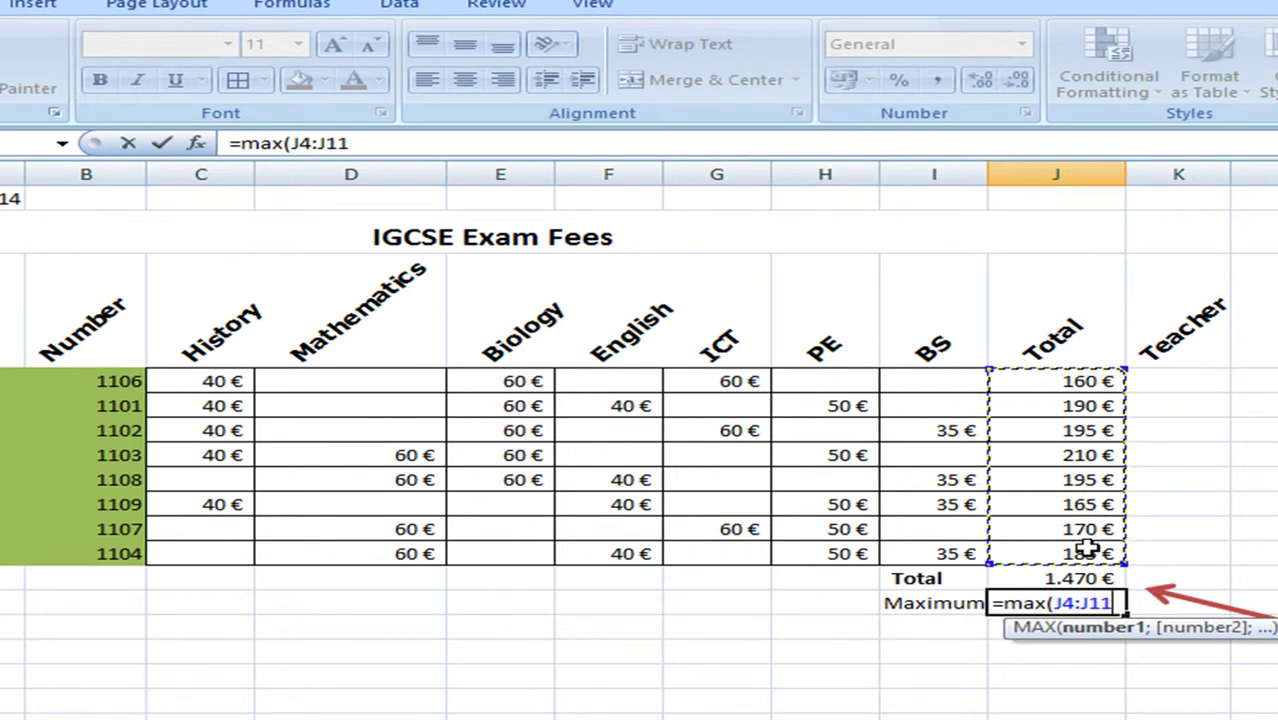
text())
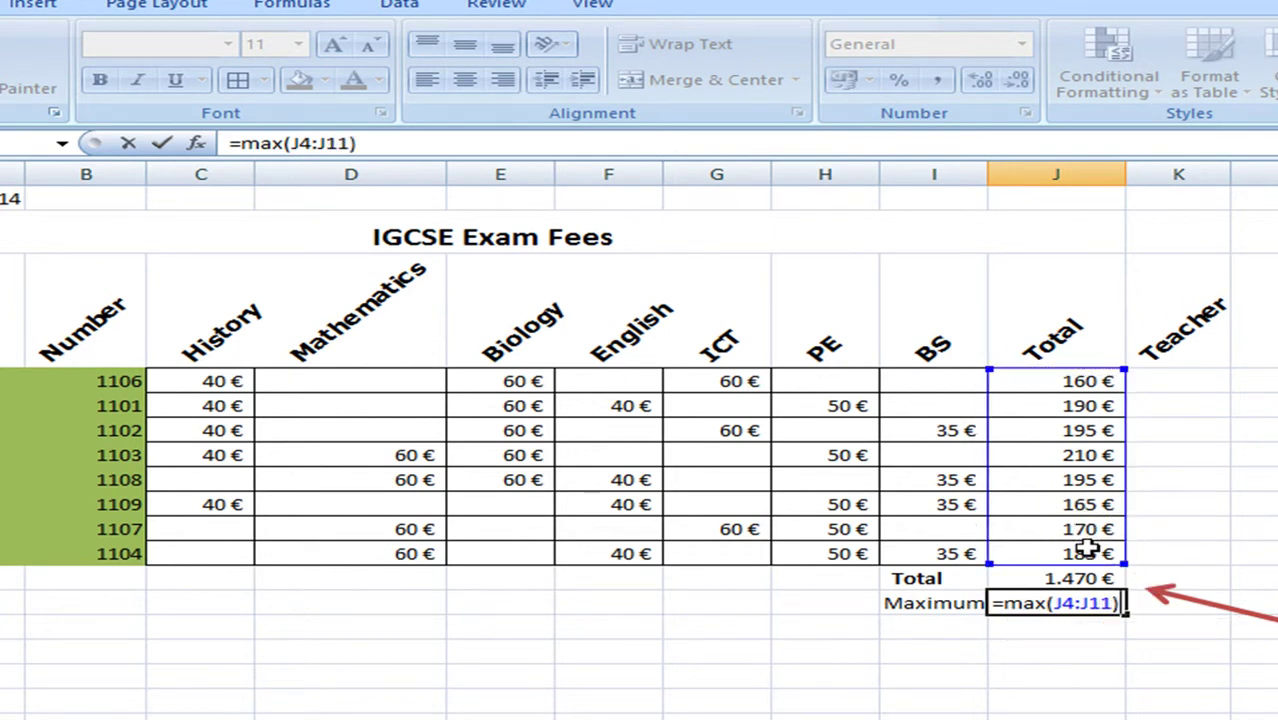
key(Return)
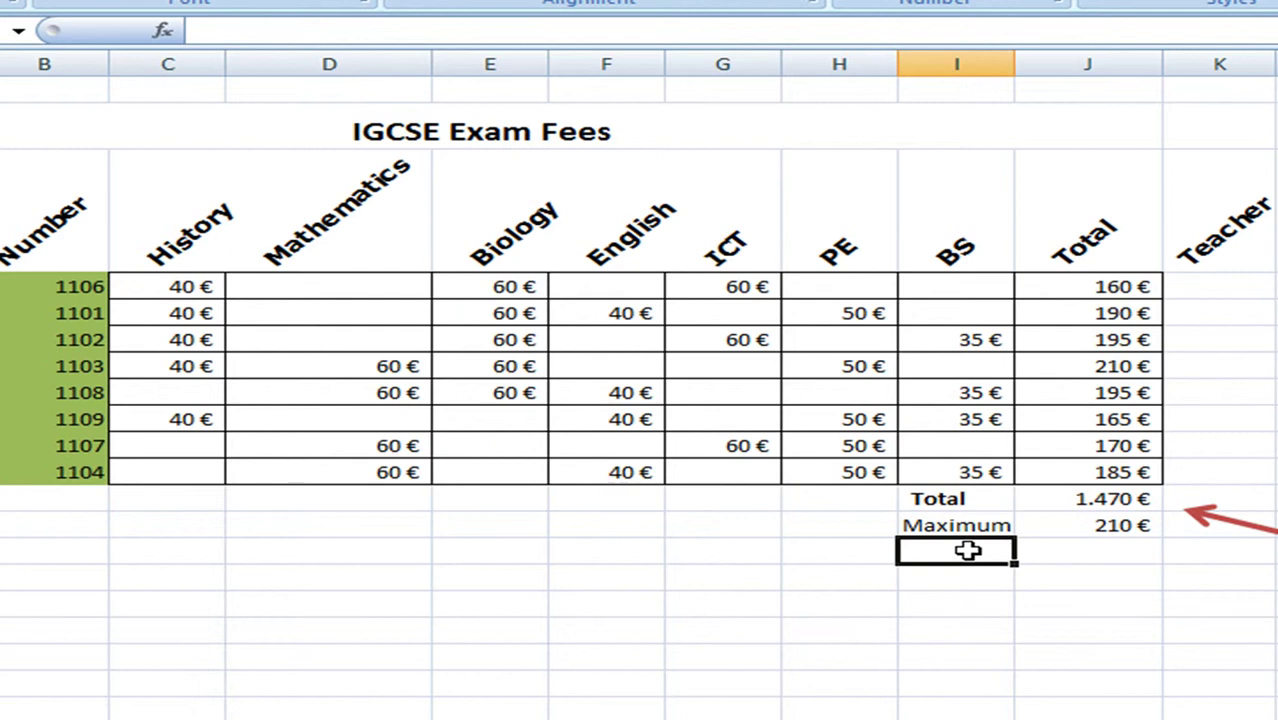
Step: Label I14 'Minimum' and enter =MIN(J4:J11) in J14, showing 160 €
text(Minimum)
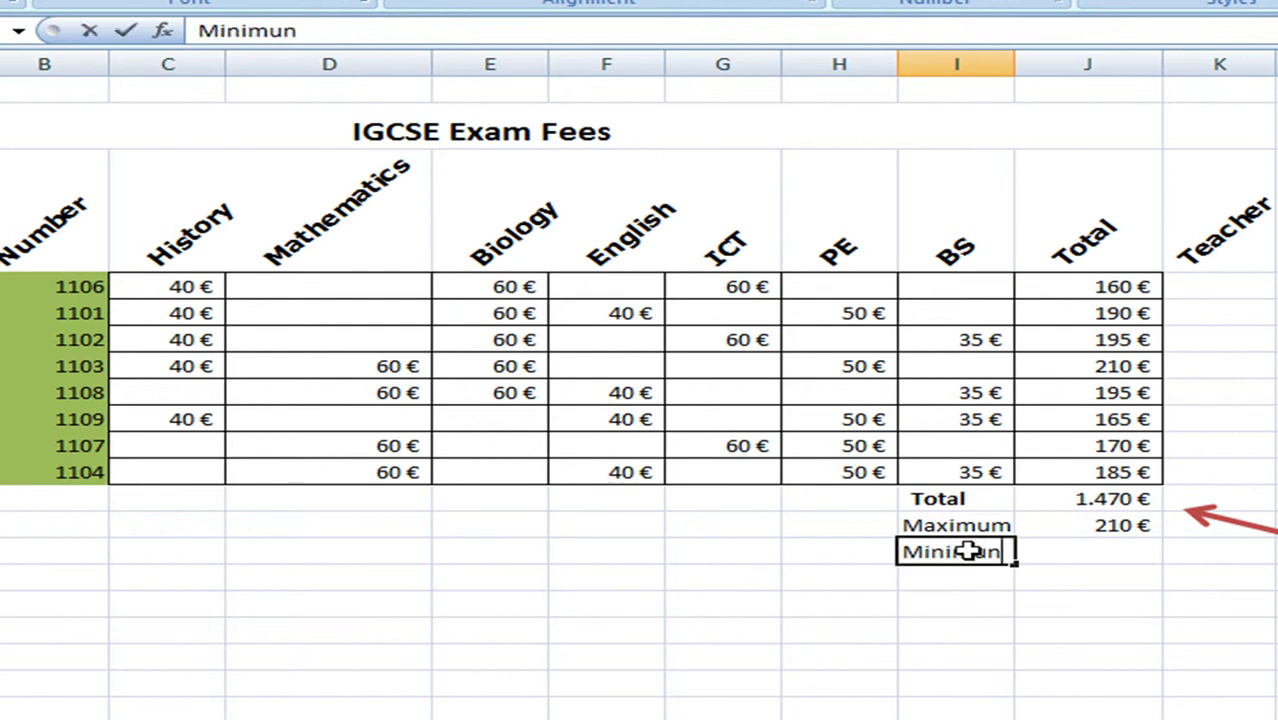
key(Tab)
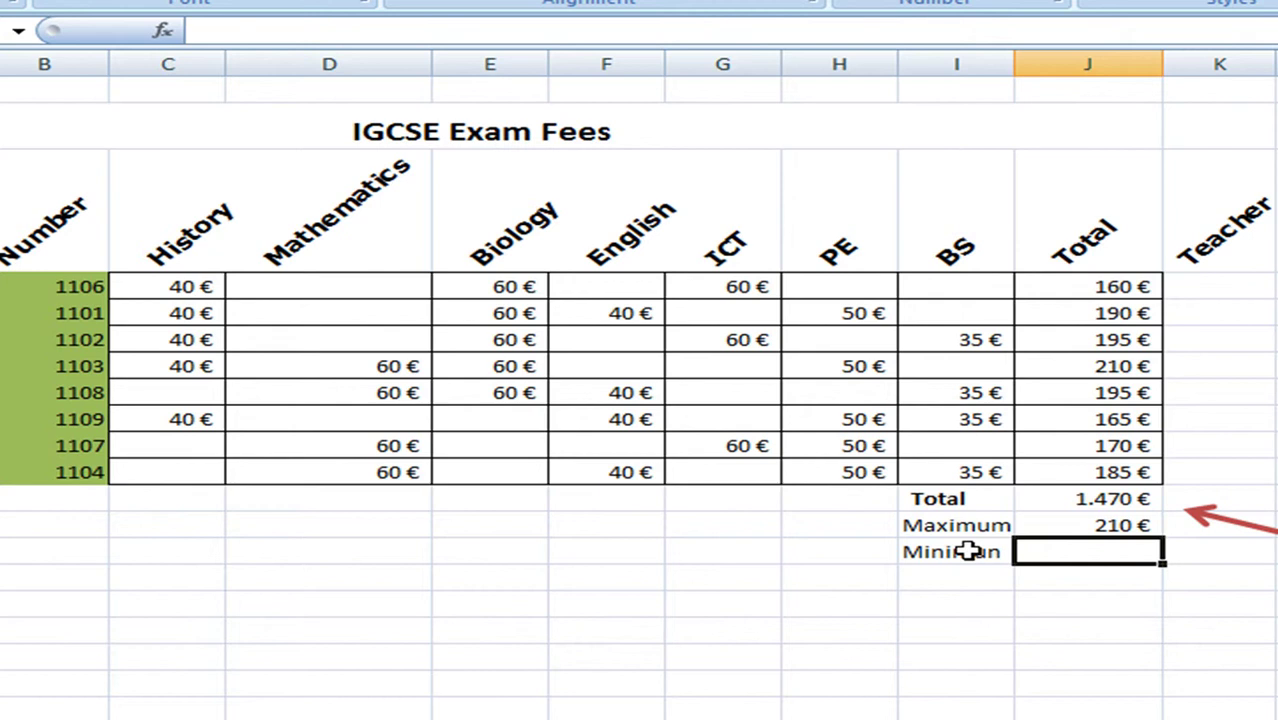
text(=min)
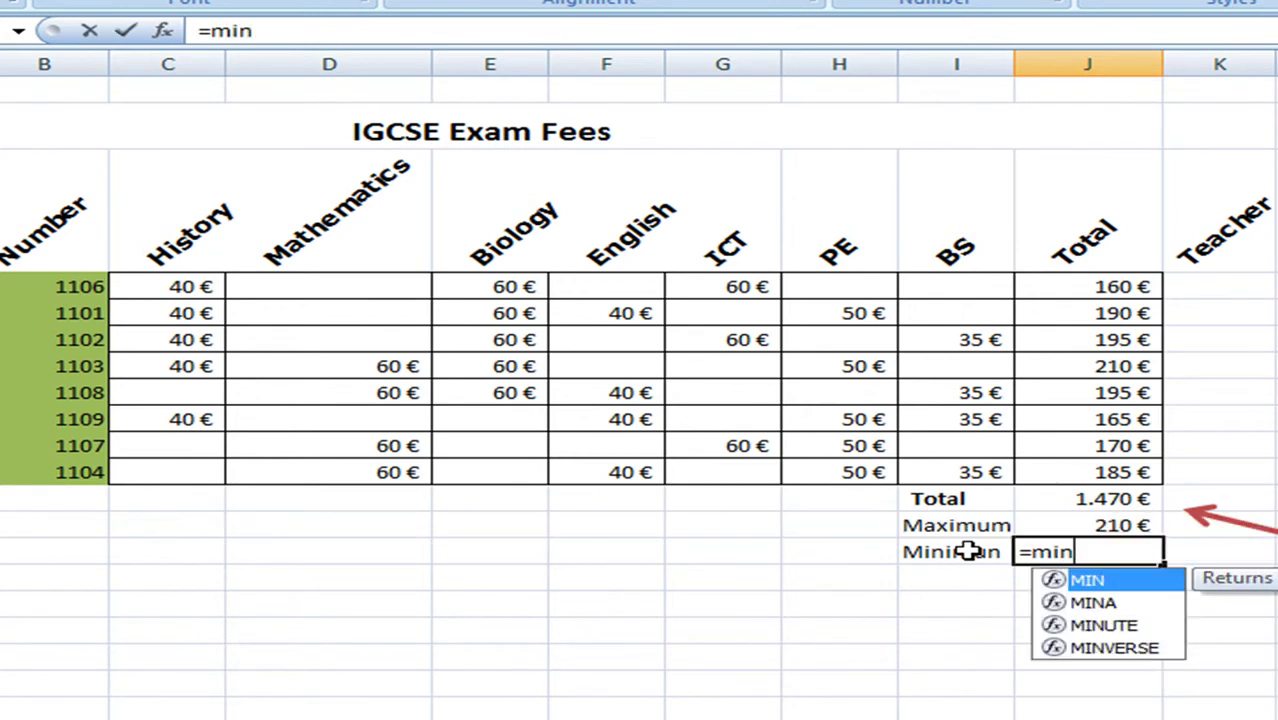
text(()
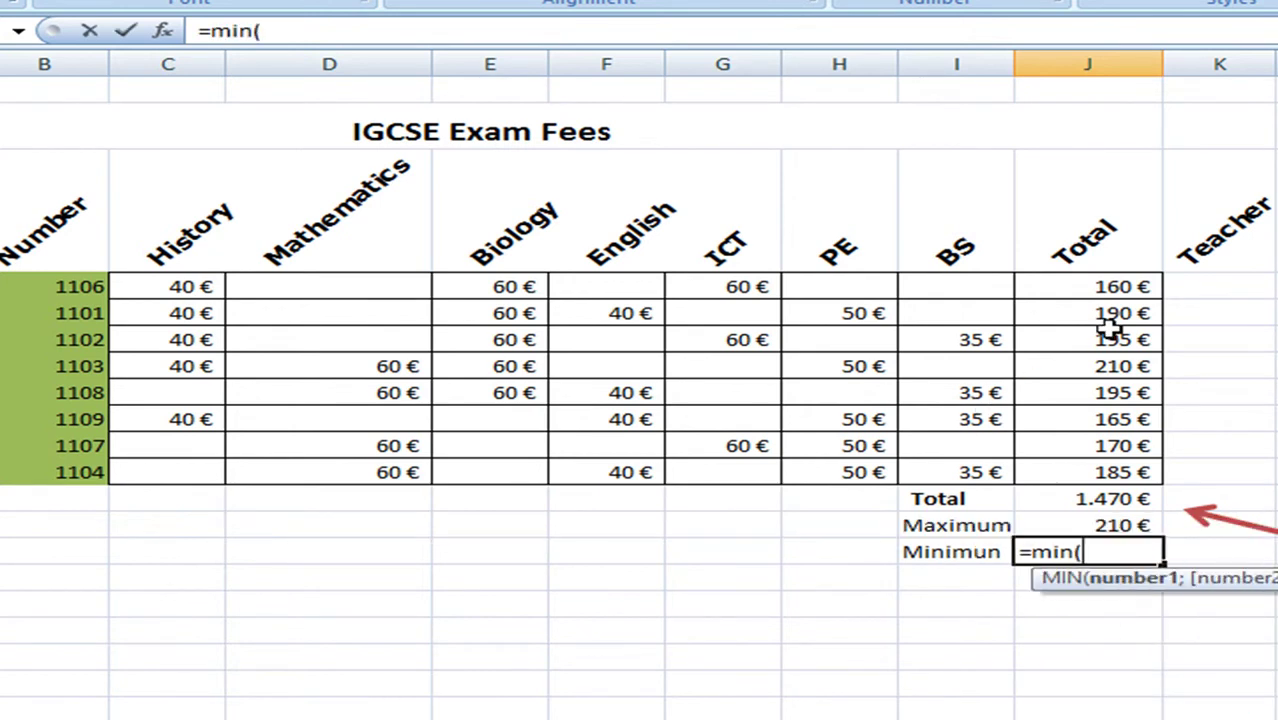
drag(1081, 280, 1104, 470)
text())
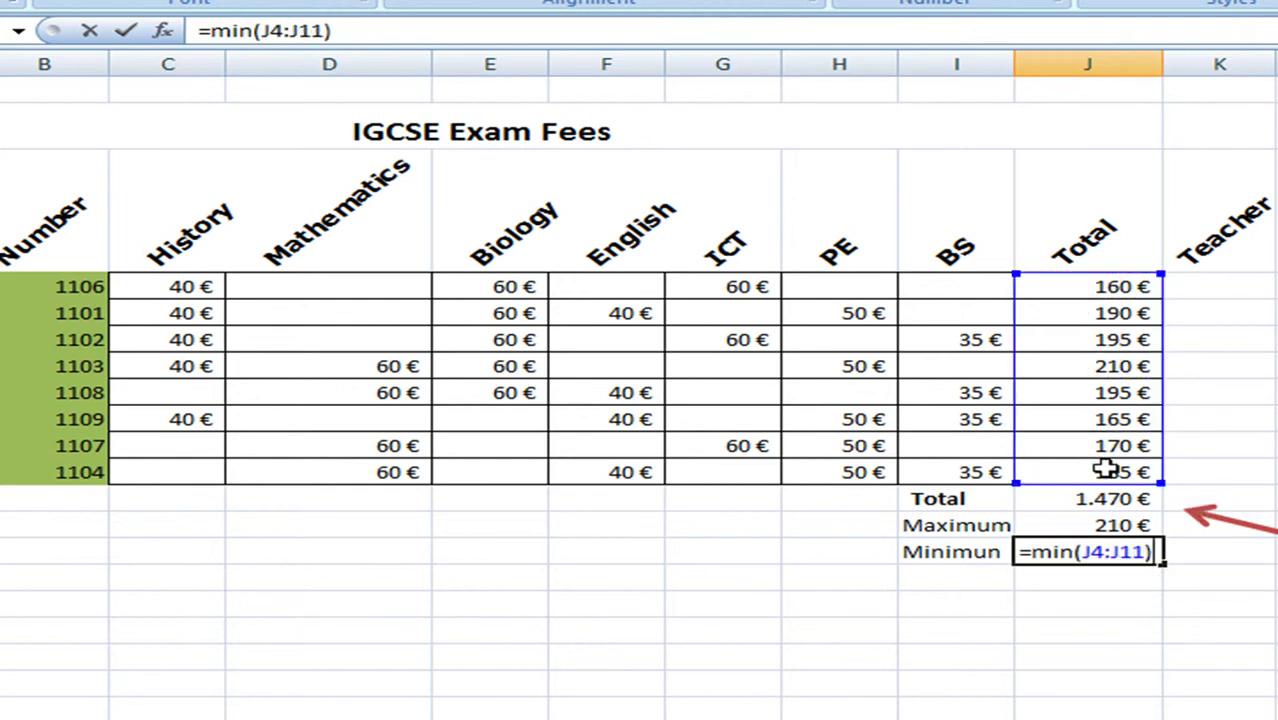
key(Return)
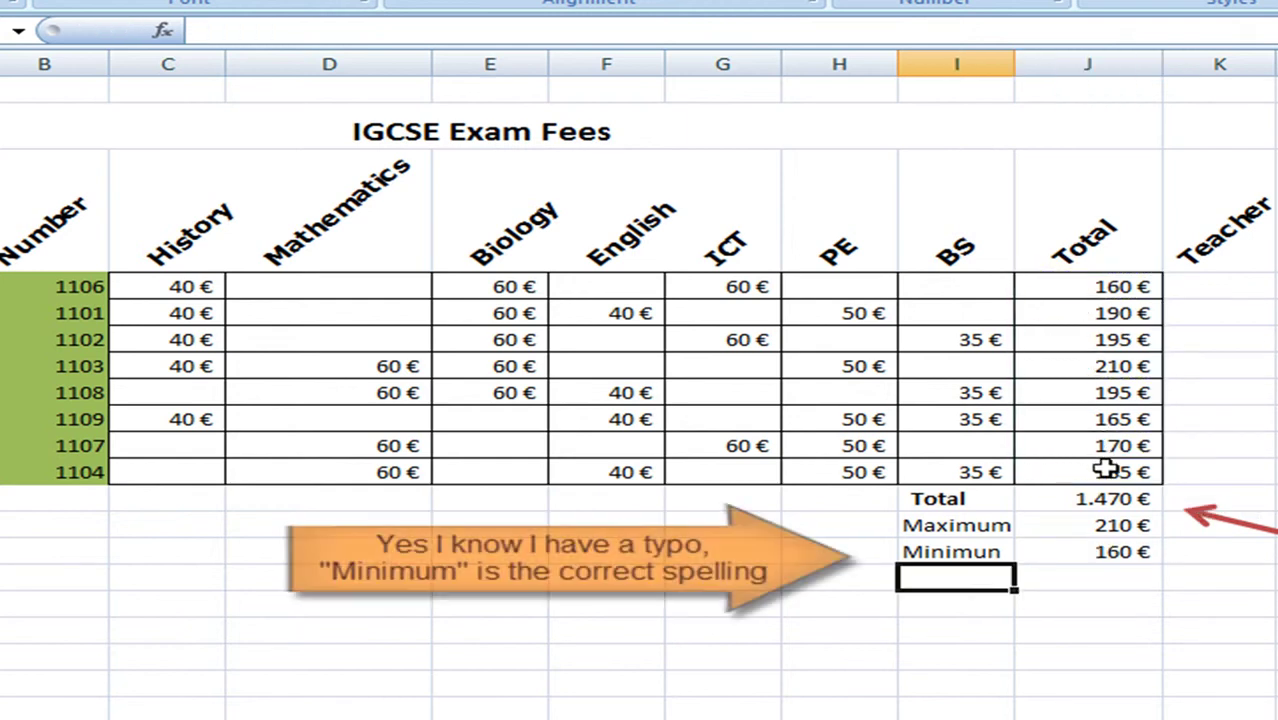
Step: Bold the I13:I14 labels, widen column I, and centre the I12:I14 summary labels
drag(958, 524, 958, 557)
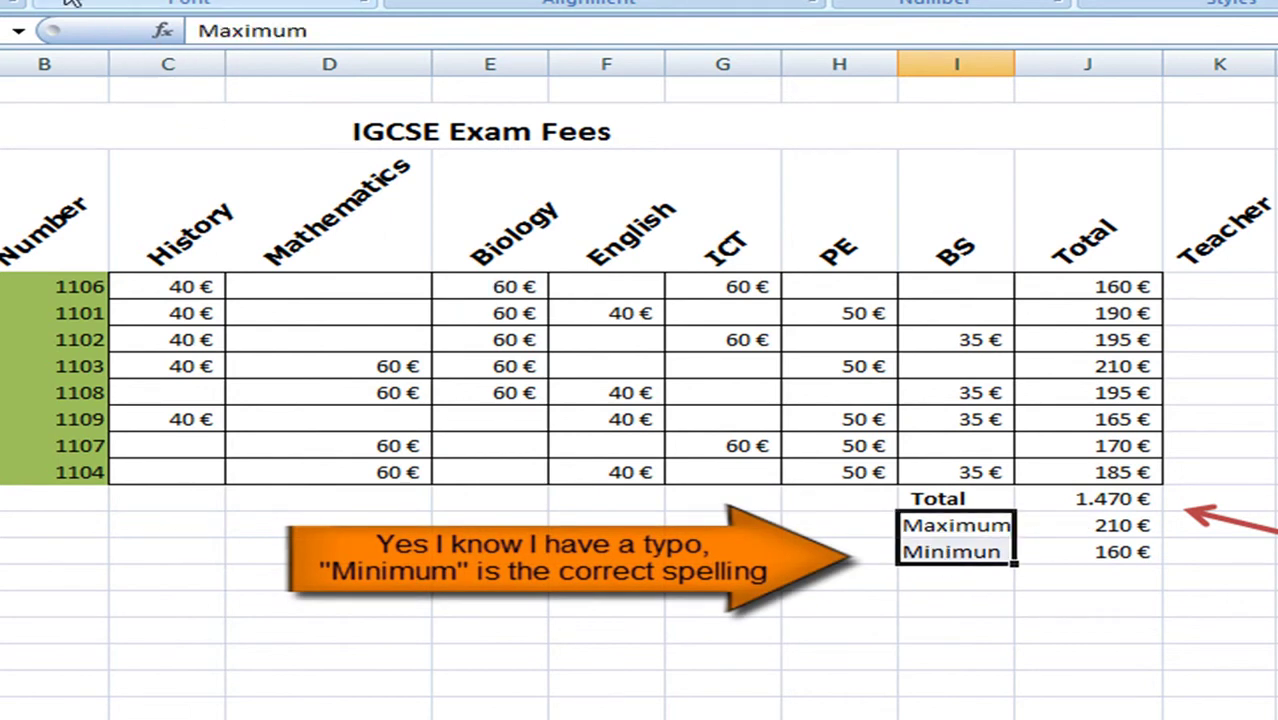
key(ctrl+b)
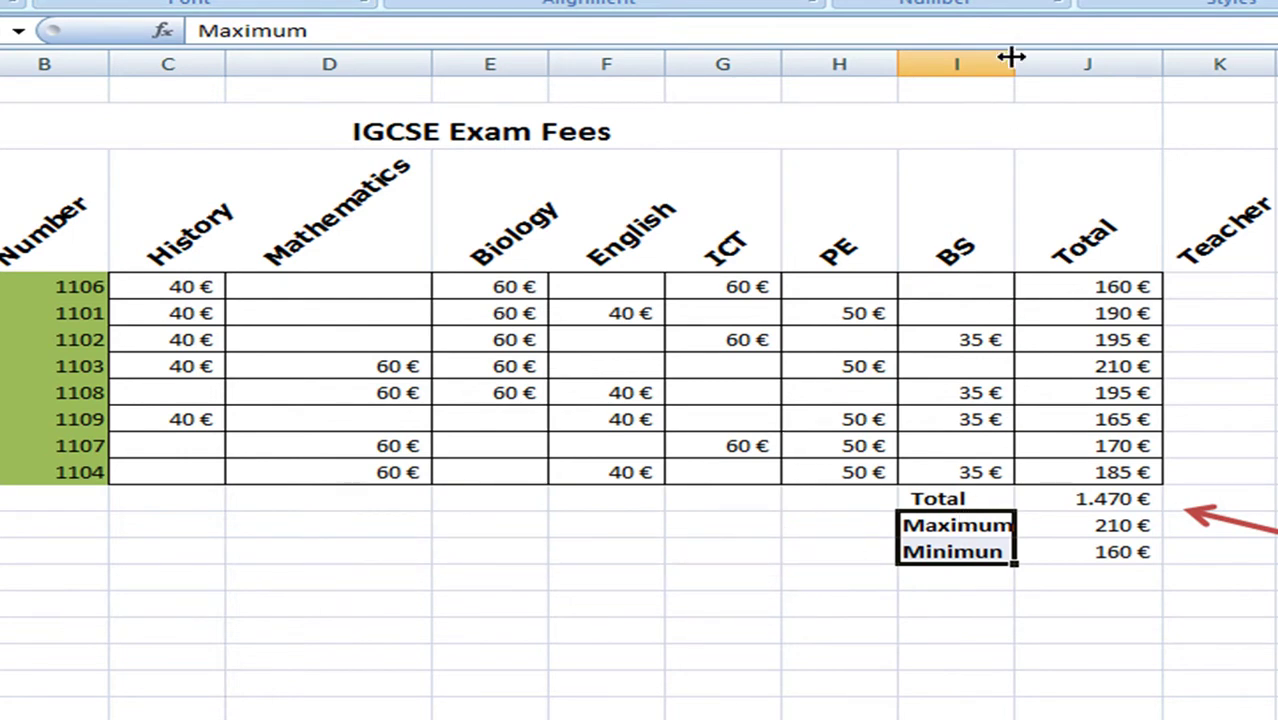
drag(1014, 58, 1028, 60)
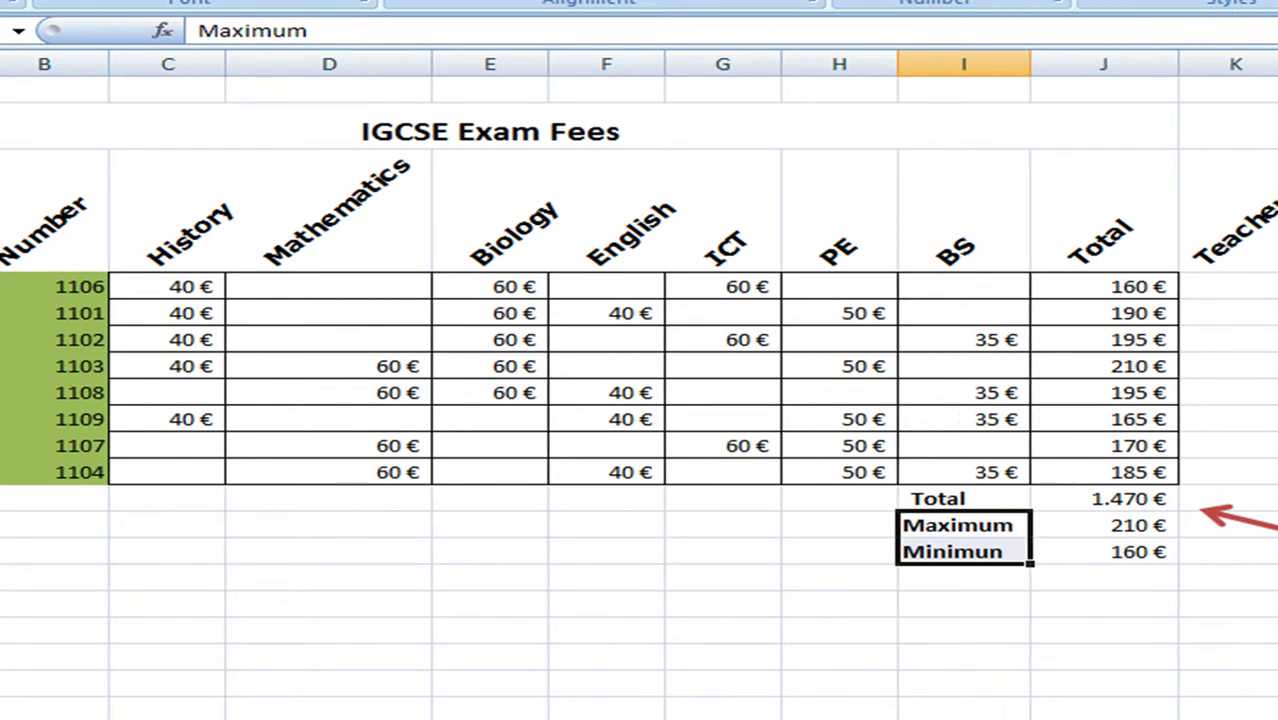
click(962, 585)
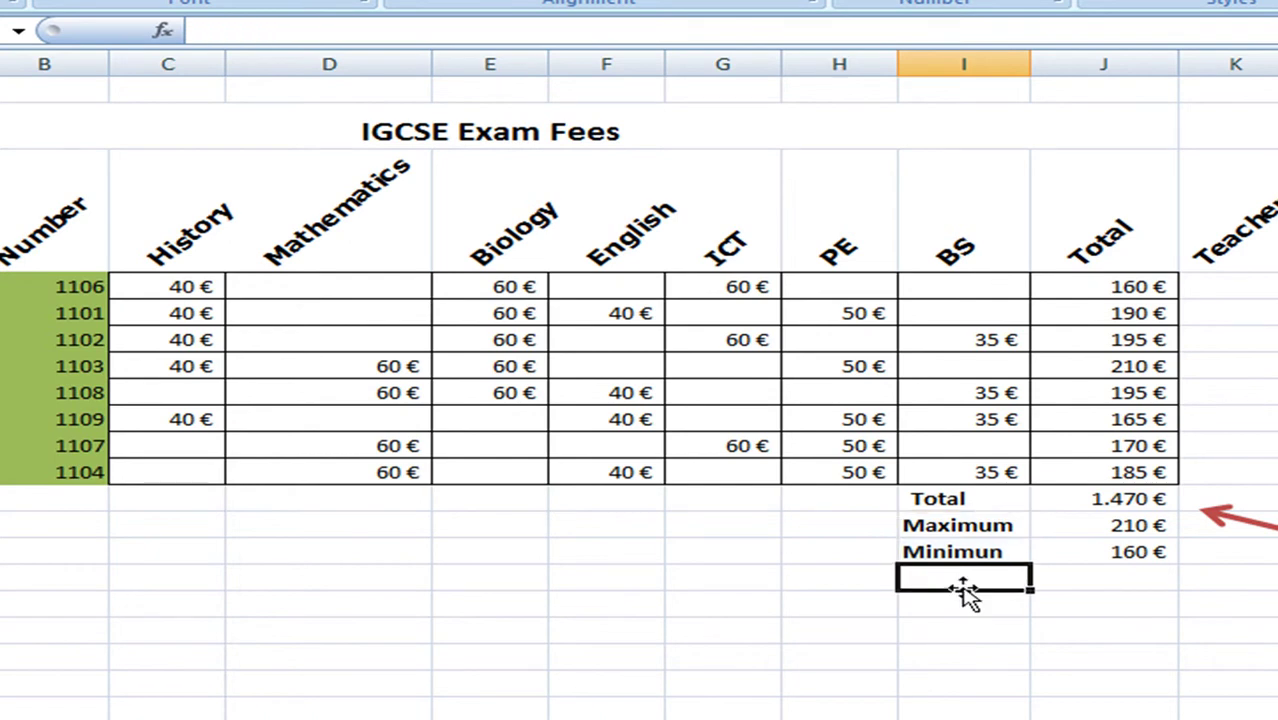
drag(985, 502, 987, 553)
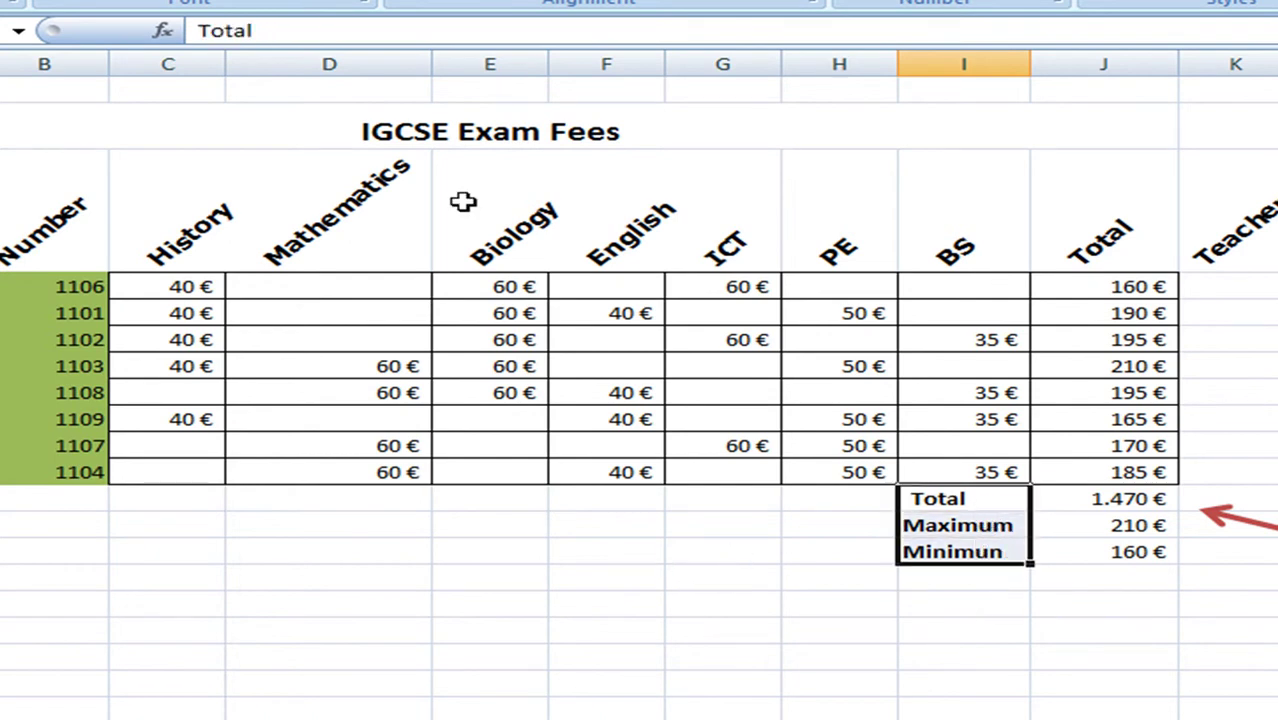
key(alt+h)
key(a)
key(c)
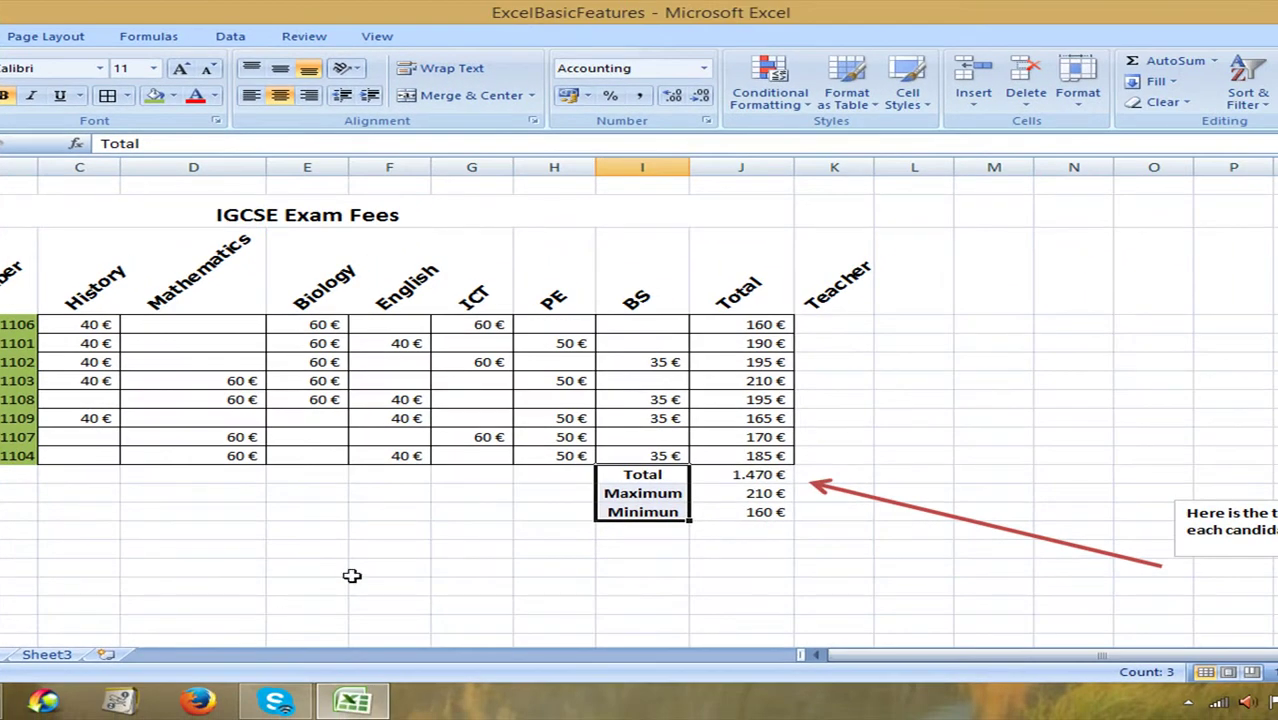
Step: Clear the Teacher heading cell in column K
click(848, 294)
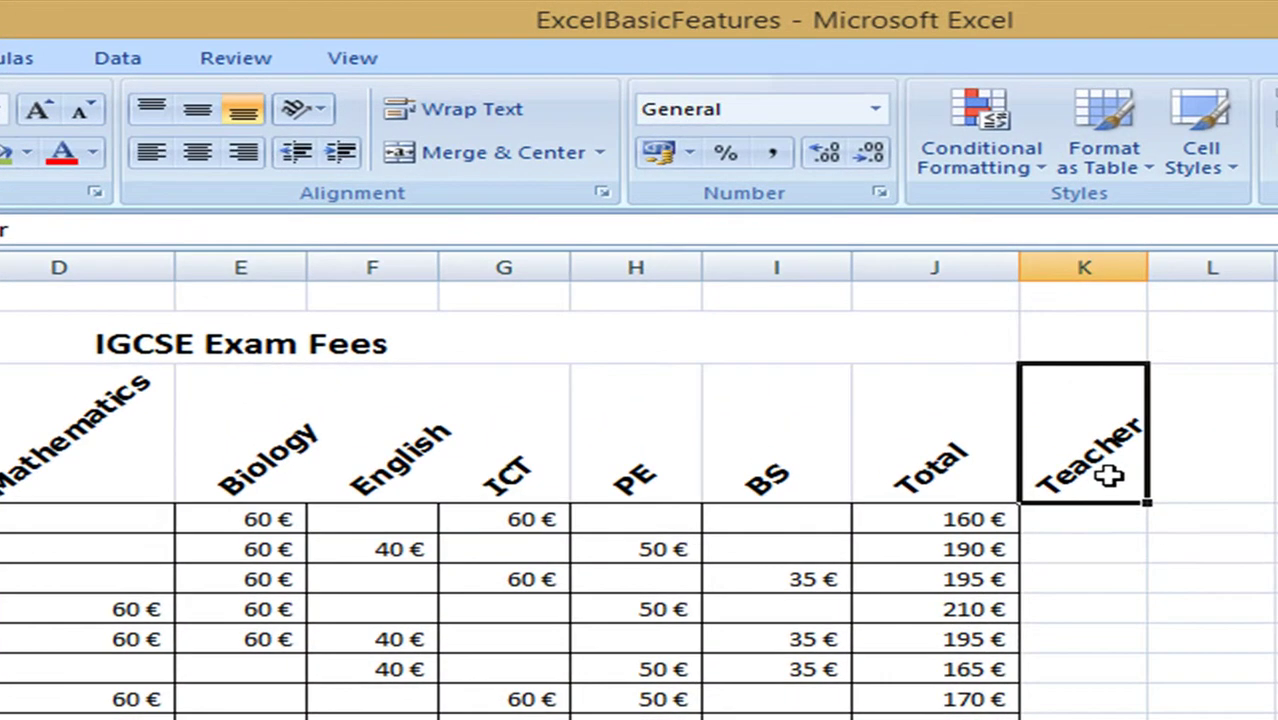
key(Delete)
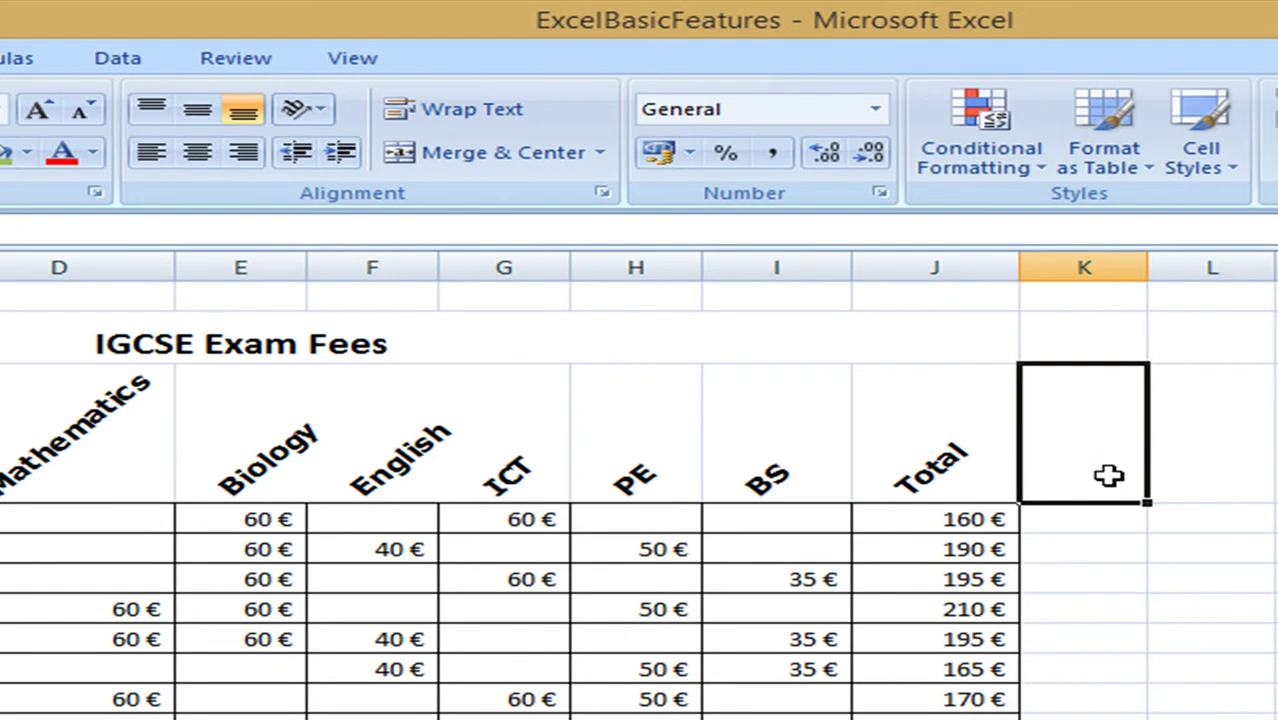